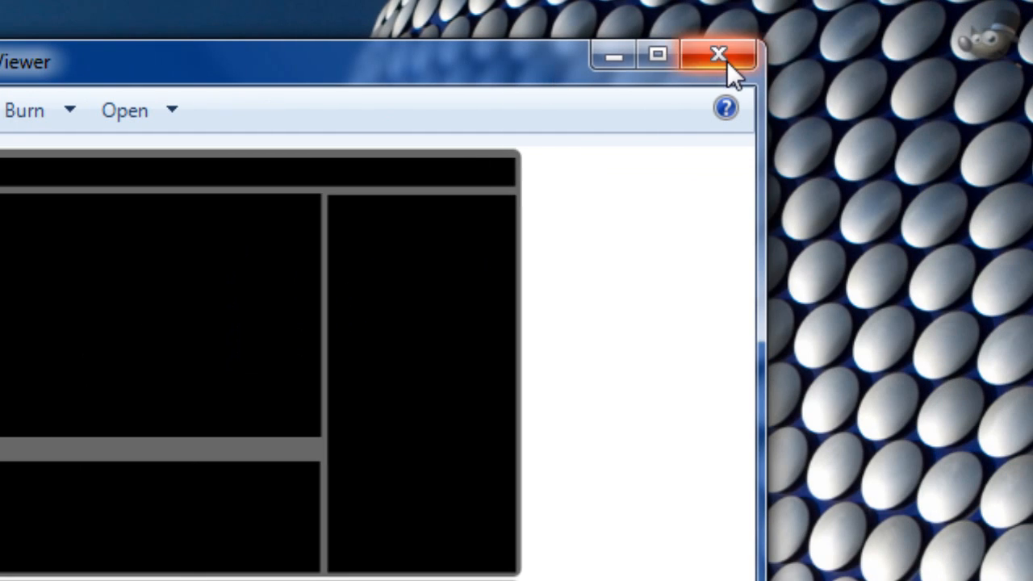
Step: Close the picture viewer, switch to GIMP and open goodtemplate.jpeg from the Youtube folder in Pictures
left_click(979, 54)
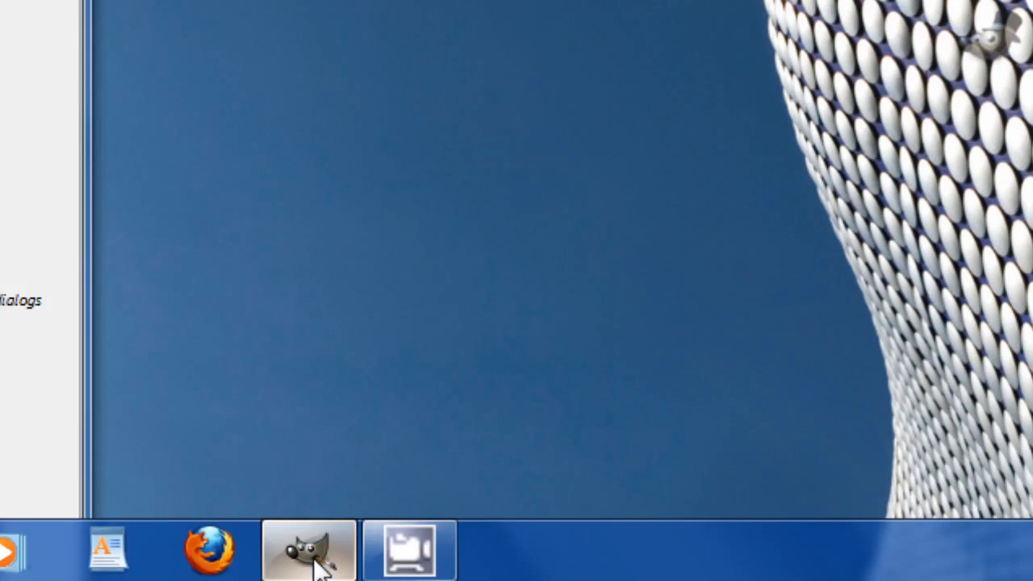
left_click(315, 557)
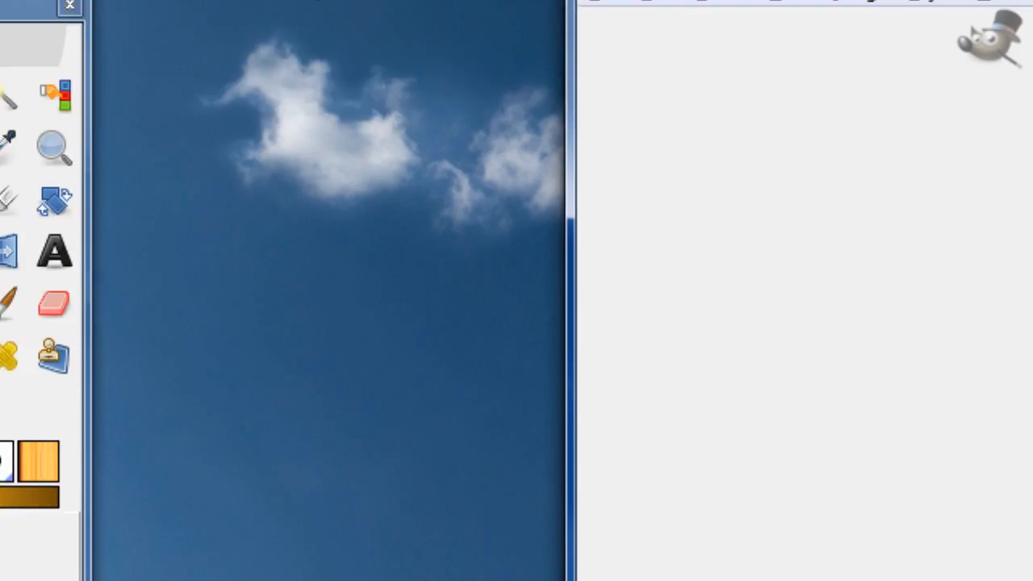
left_click(611, 138)
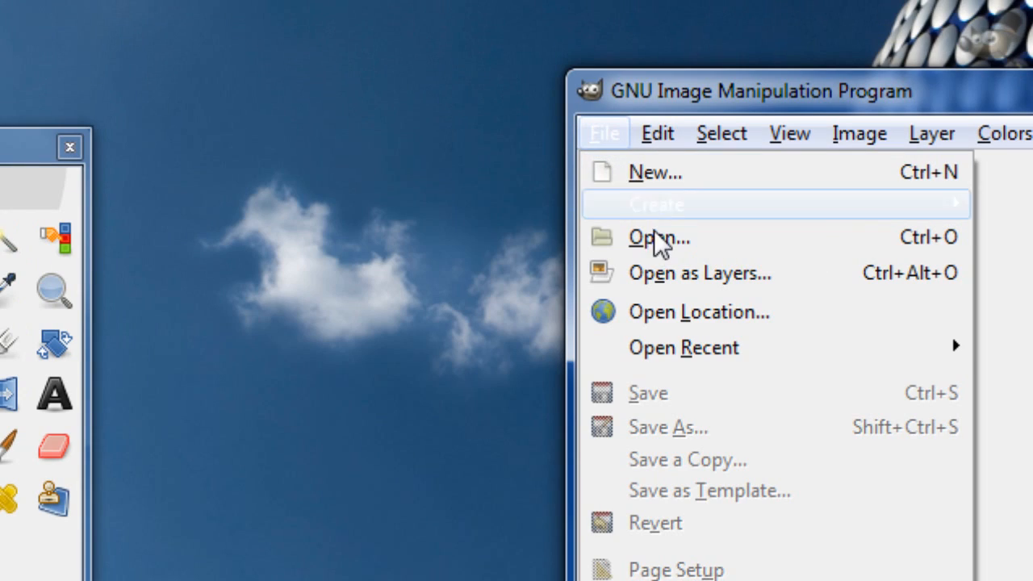
left_click(601, 143)
left_click(601, 145)
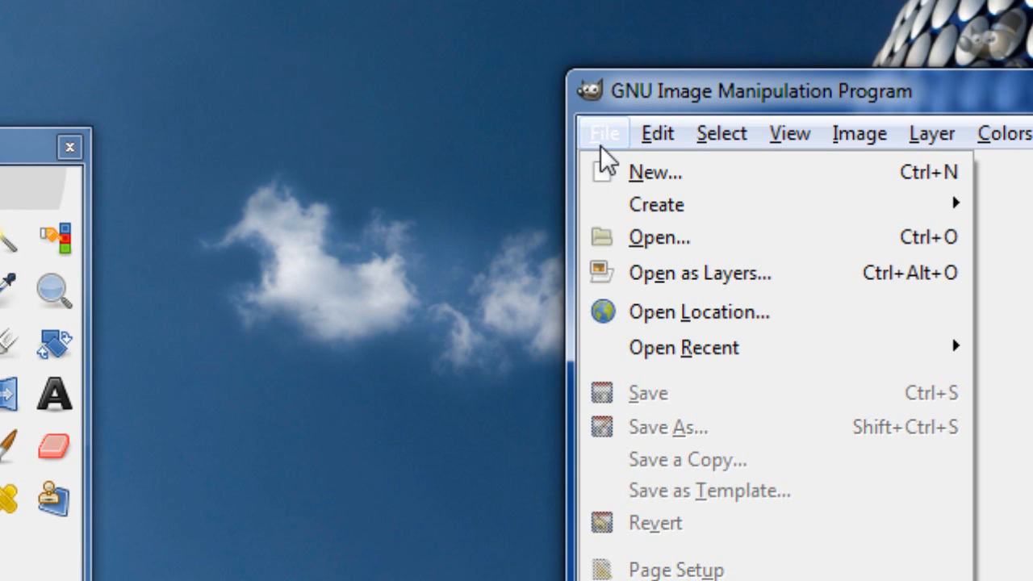
left_click(662, 240)
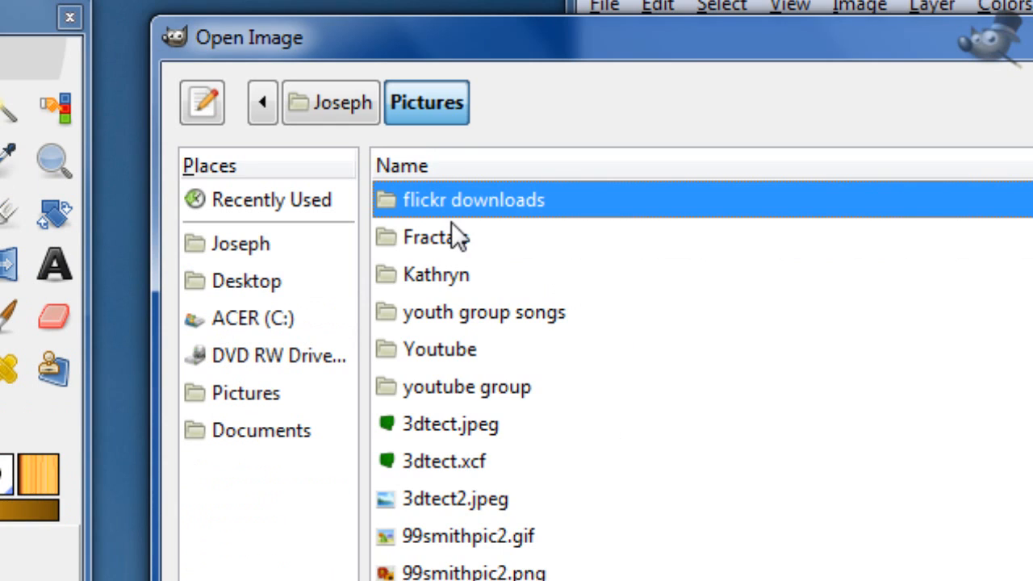
double_click(448, 348)
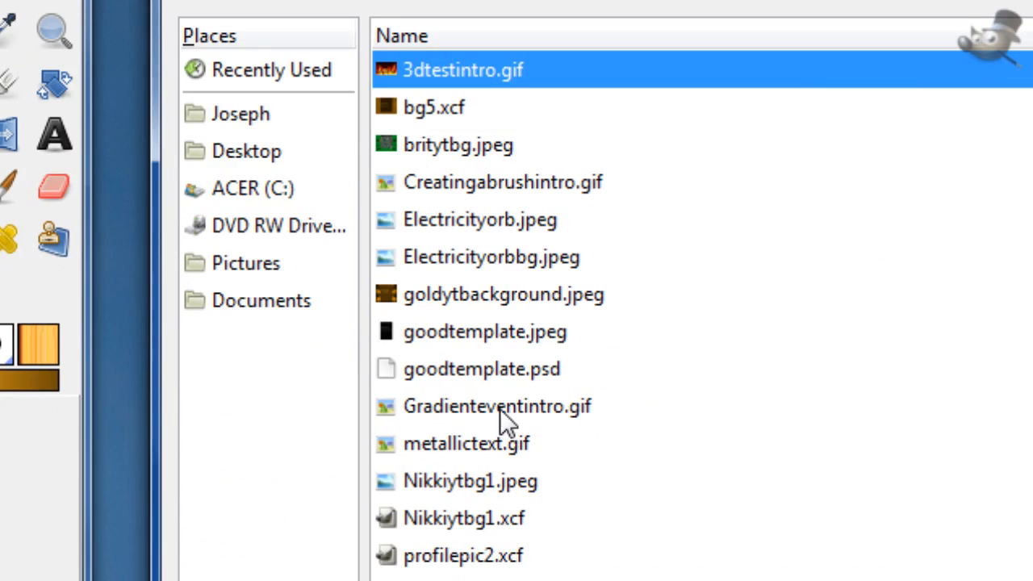
double_click(493, 333)
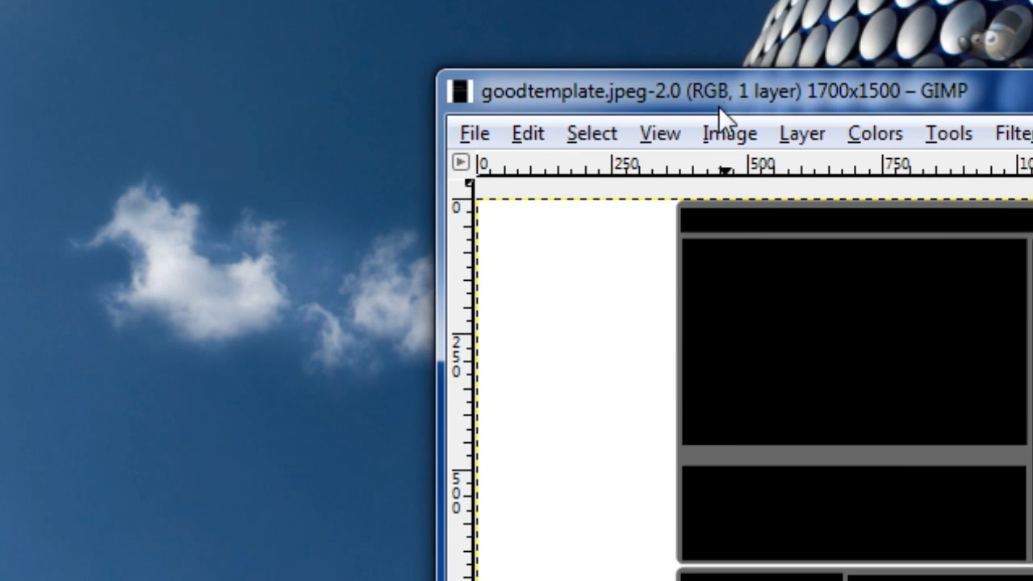
left_click_drag(718, 106, 578, 12)
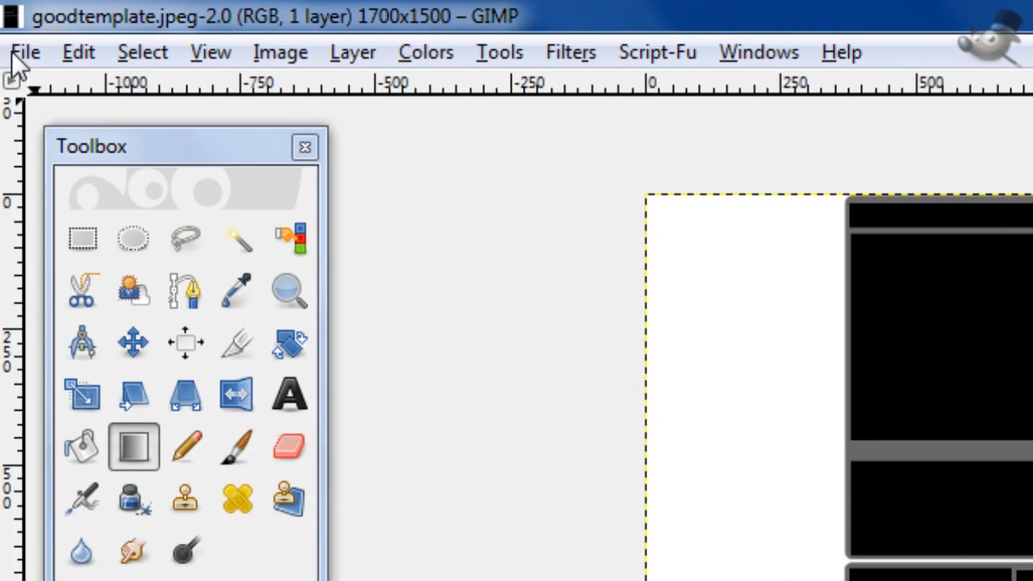
Step: Create a new image of 1700 × 1500 pixels
left_click(16, 55)
left_click(24, 86)
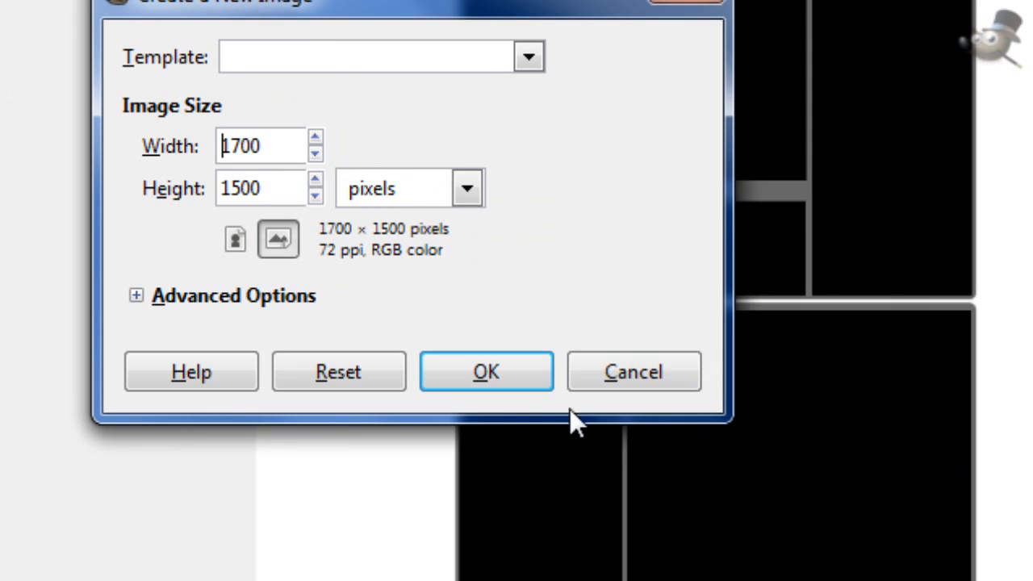
left_click(508, 386)
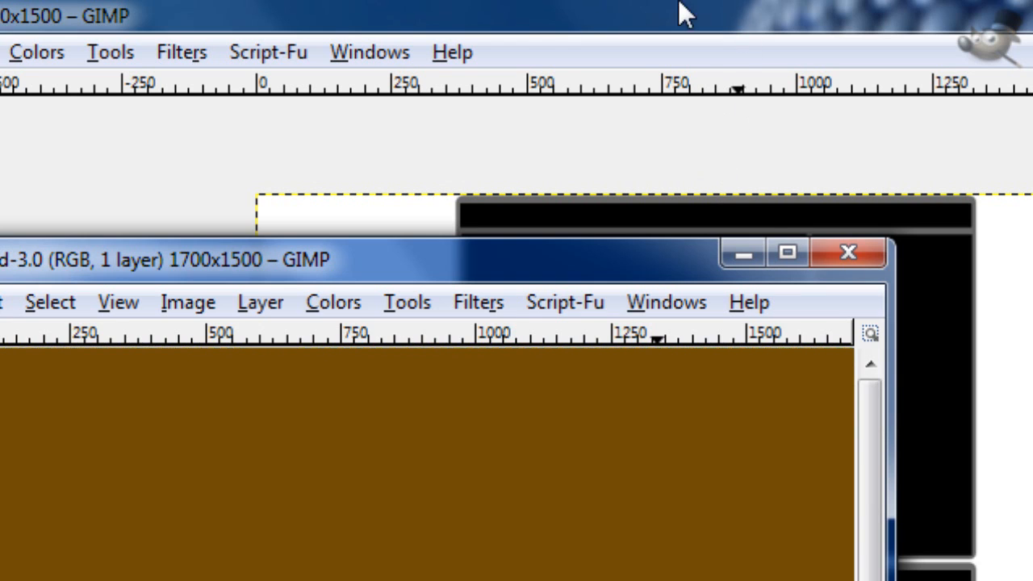
Step: Copy the channel template image and paste it into the new 1700 × 1500 image
left_click(680, 4)
left_click(828, 367)
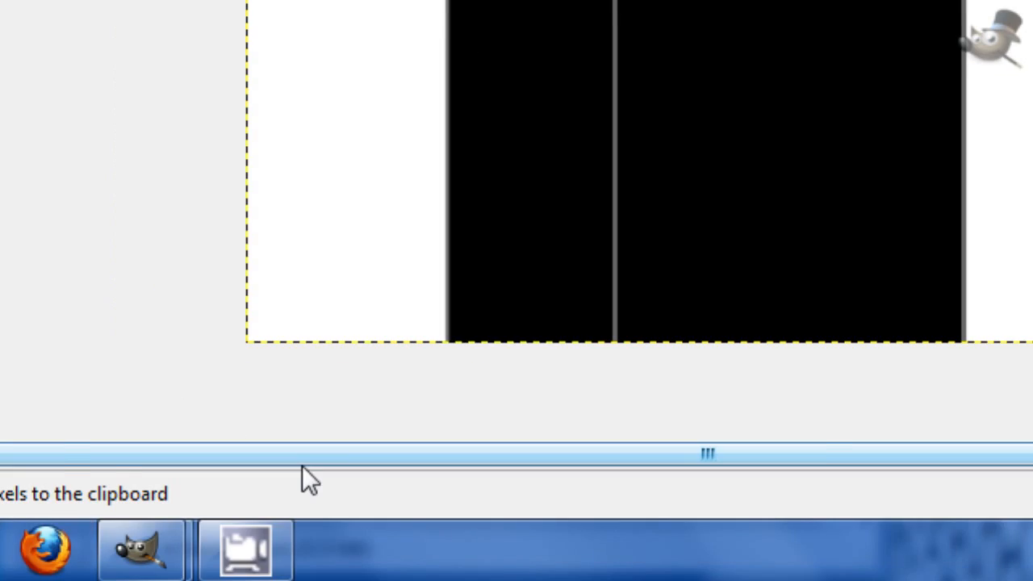
mouse_move(141, 549)
left_click(320, 392)
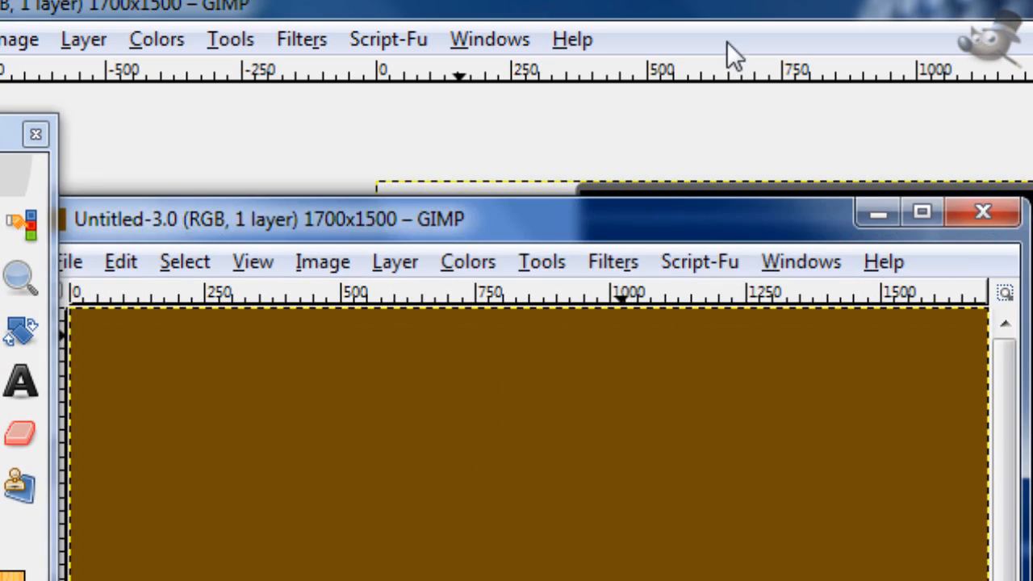
left_click(922, 211)
key("ctrl+v")
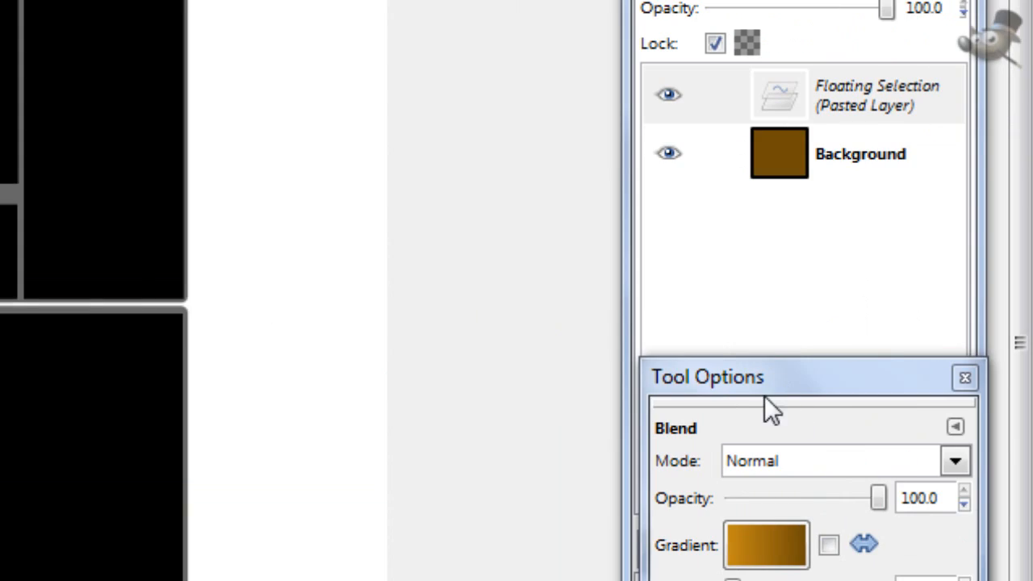
Step: Turn the pasted floating selection into a layer of its own and delete the brown Background layer
left_click_drag(710, 383, 708, 577)
left_click(665, 496)
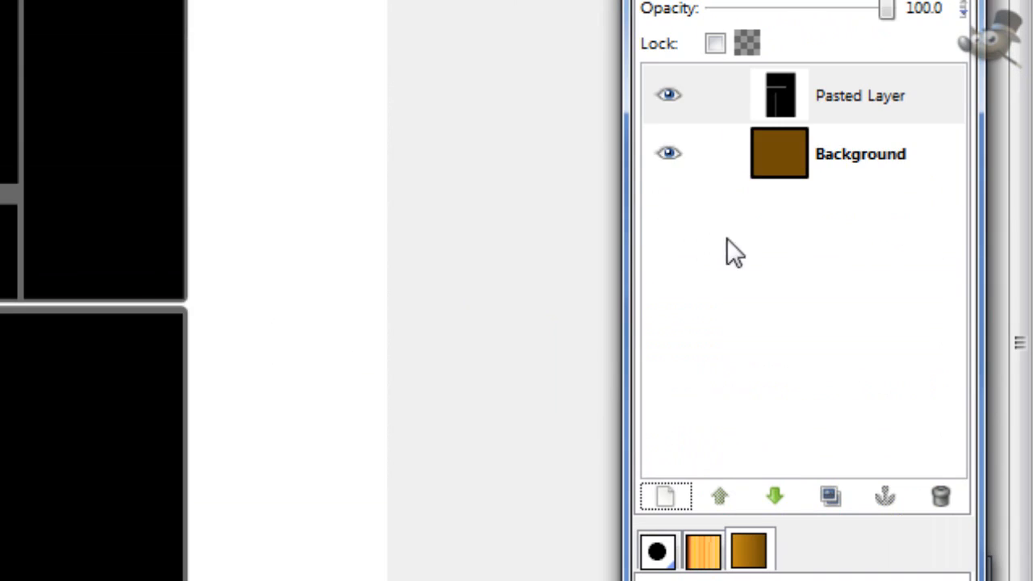
left_click(956, 496)
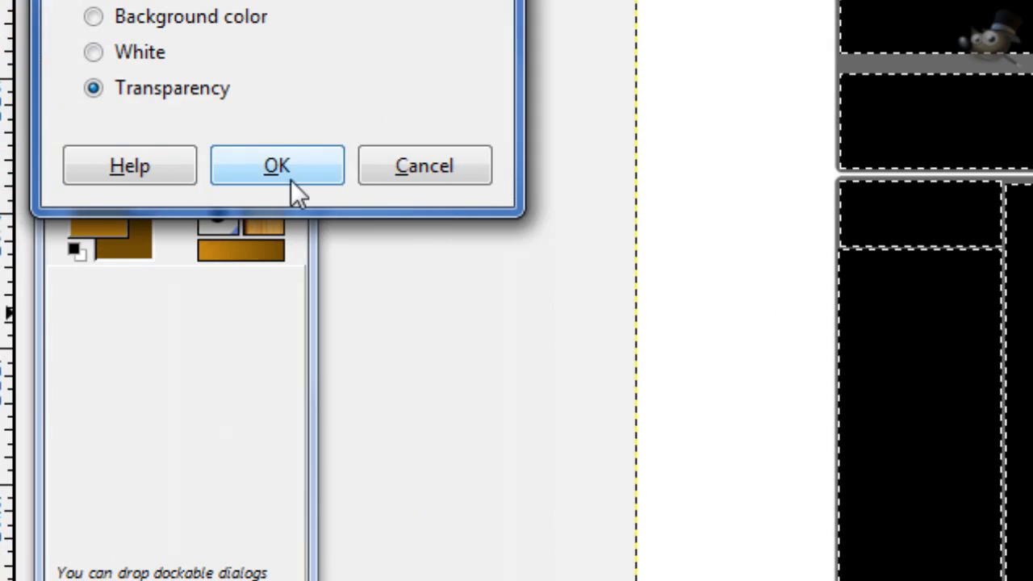
Step: Add a transparent layer and fill the selected template boxes on it with the default black foreground color
left_click(286, 173)
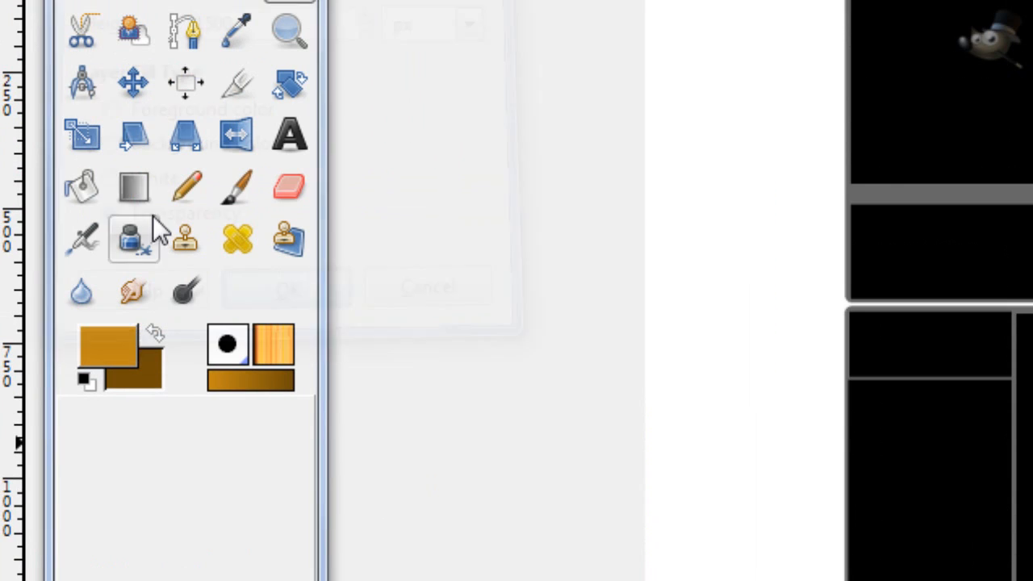
left_click(85, 380)
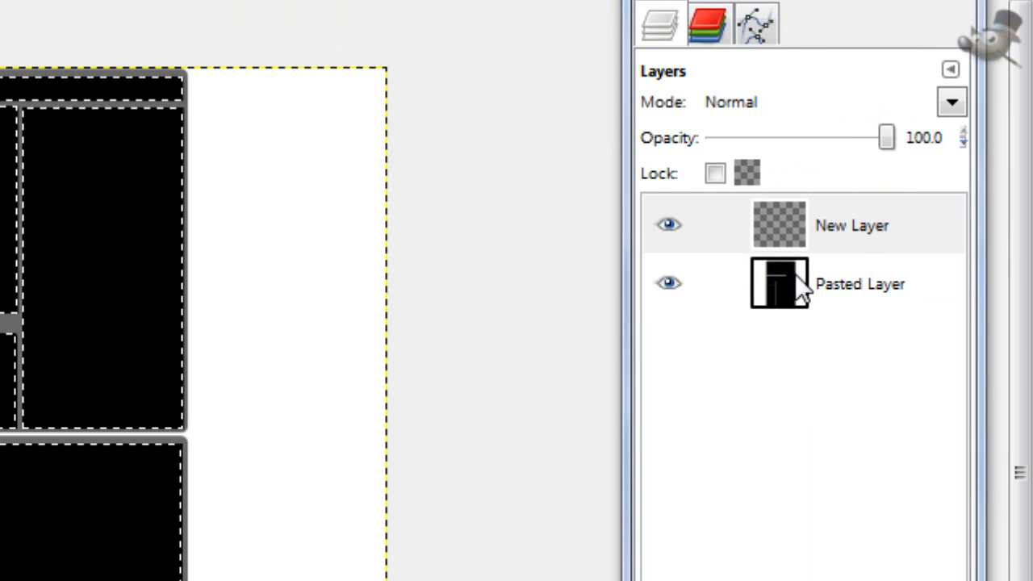
left_click(800, 289)
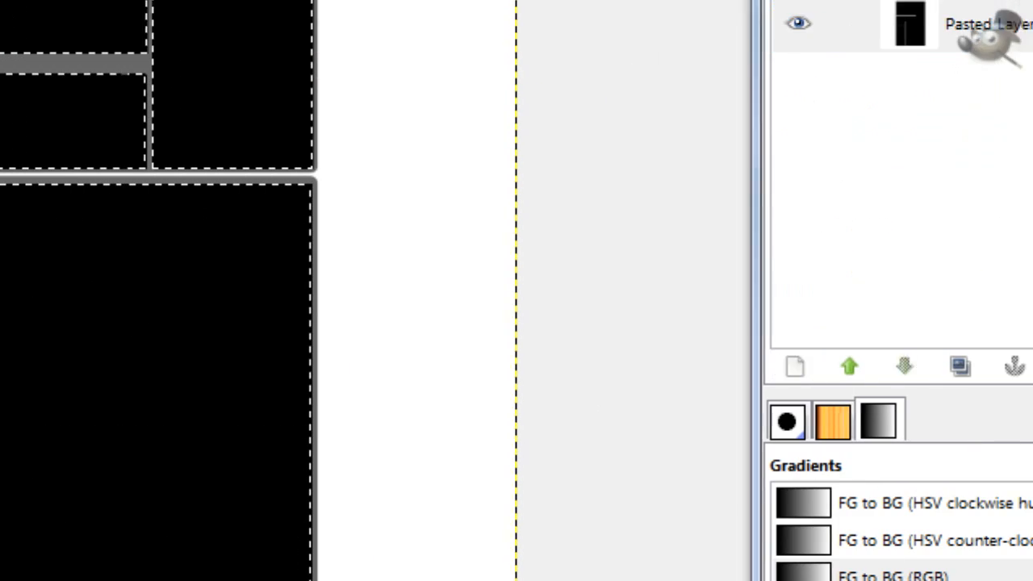
Step: Clear the selection, select the template's gray frame by color on Pasted Layer, and sample its gray as the foreground color
left_click(795, 367)
left_click(111, 165)
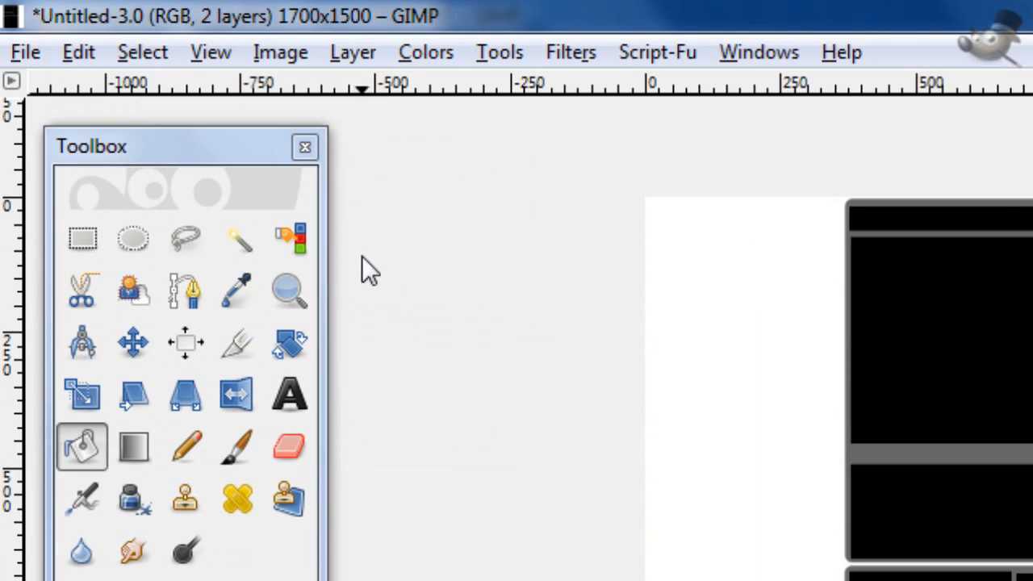
left_click(288, 242)
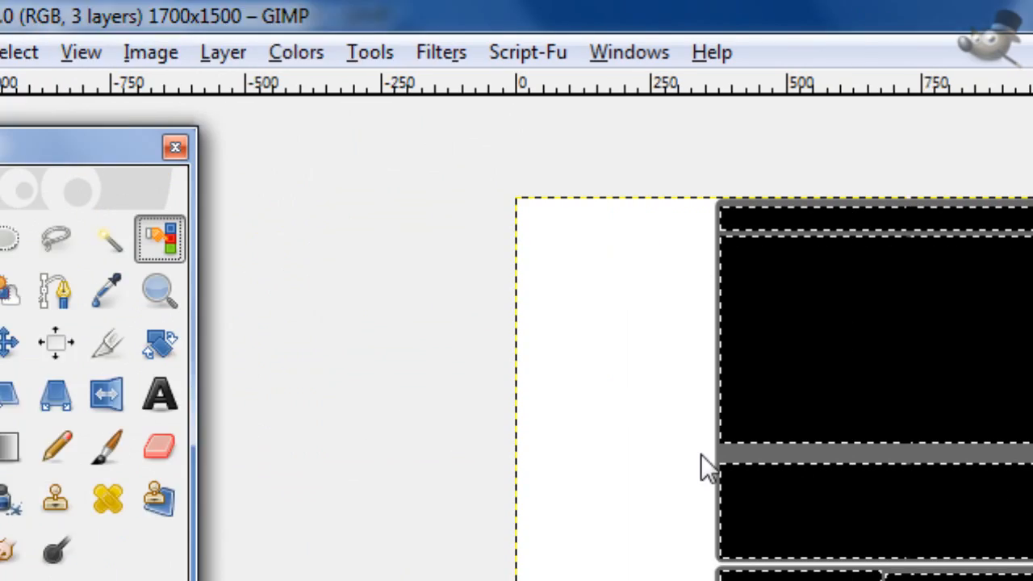
left_click(774, 452)
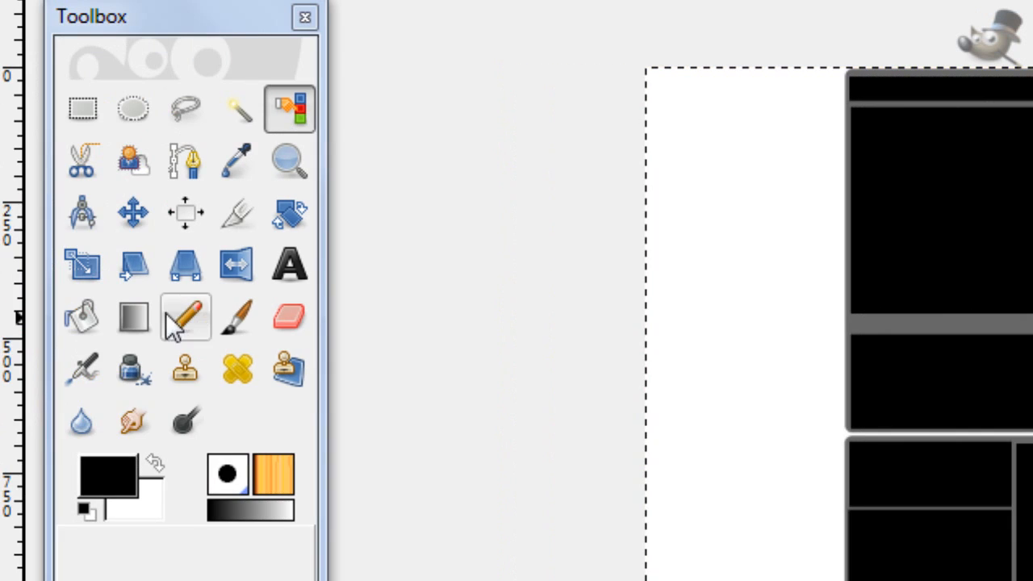
left_click(246, 171)
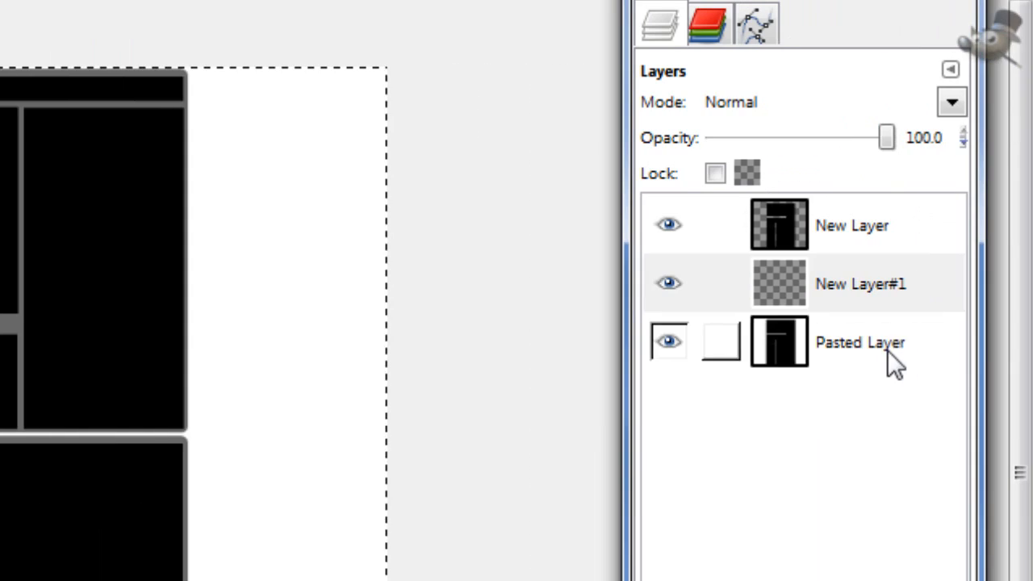
left_click(886, 349)
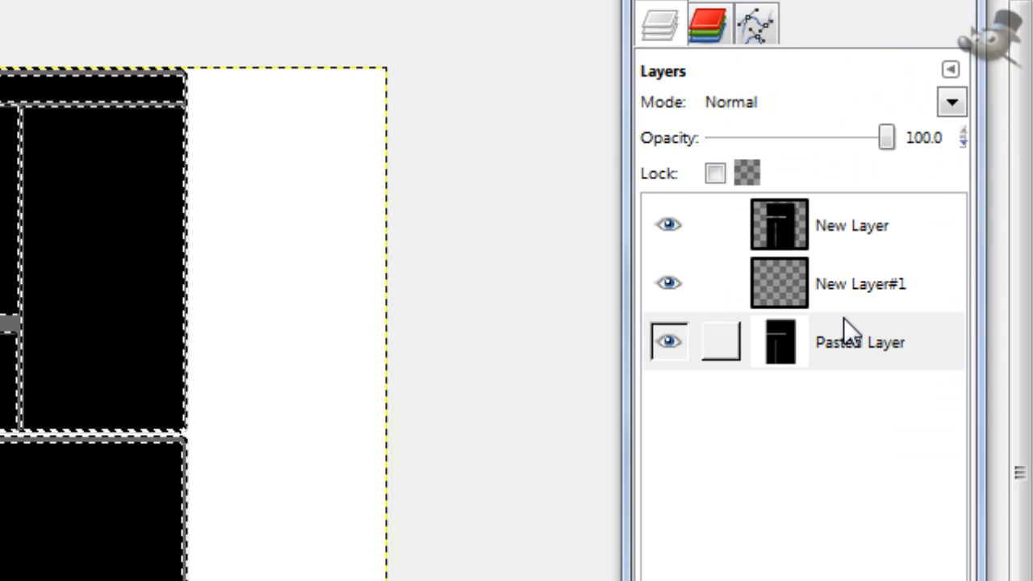
Step: Add another transparent layer above Pasted Layer and fill the selected frame on it with the sampled gray
left_click(843, 282)
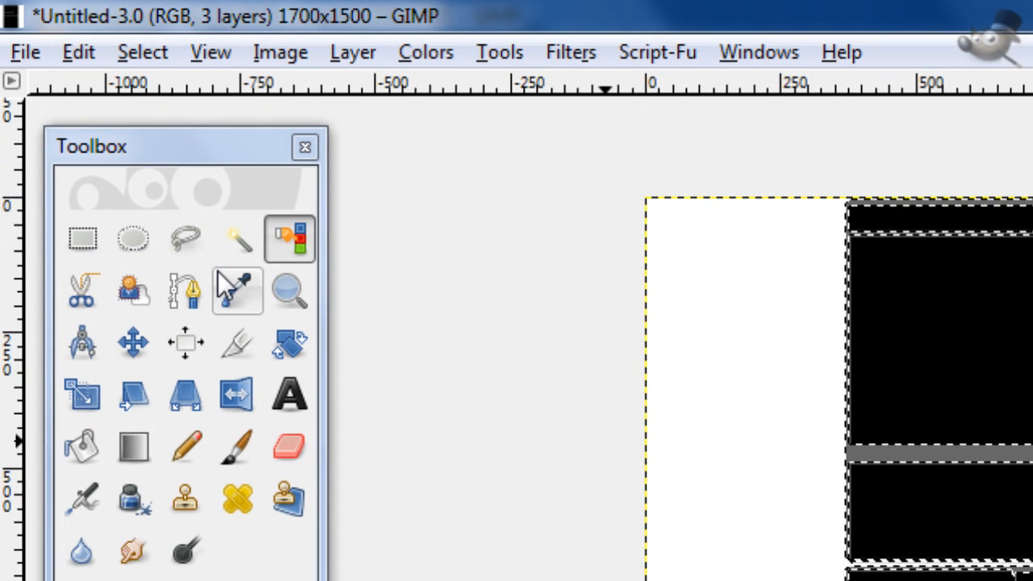
left_click(220, 275)
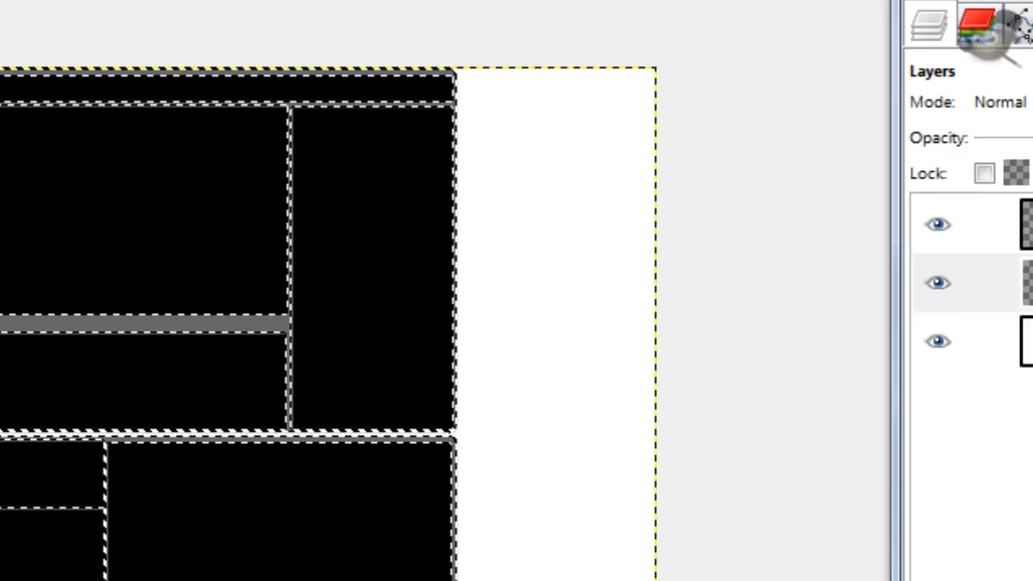
left_click(725, 359)
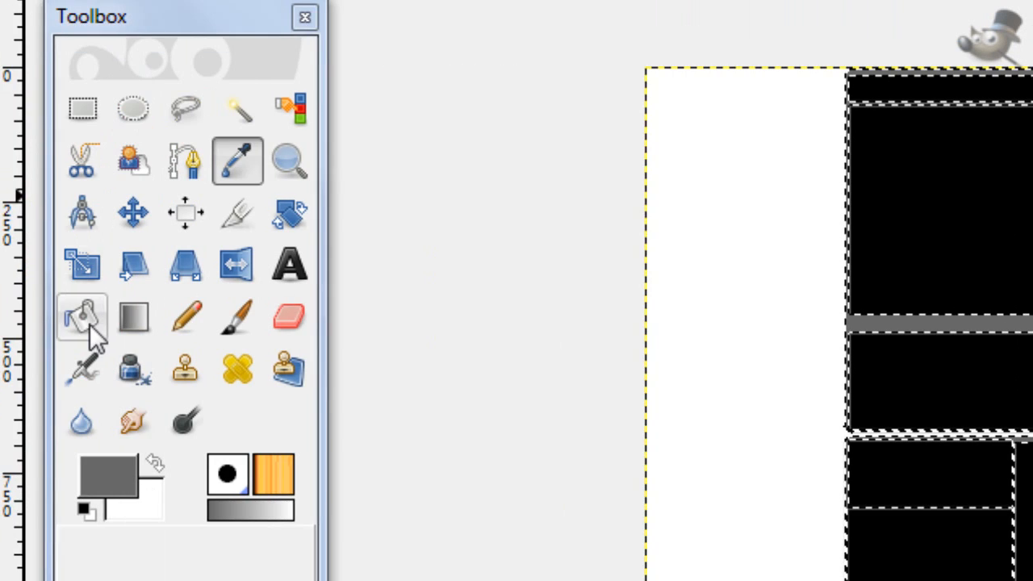
left_click(90, 324)
left_click(700, 325)
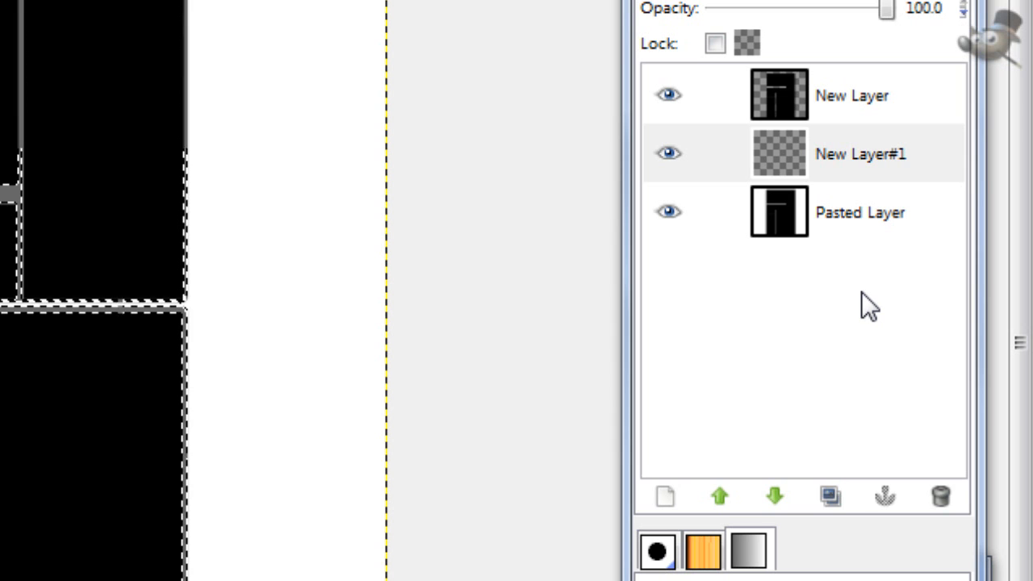
Step: Delete Pasted Layer and add a new transparent layer at the bottom of the layer stack
left_click(832, 226)
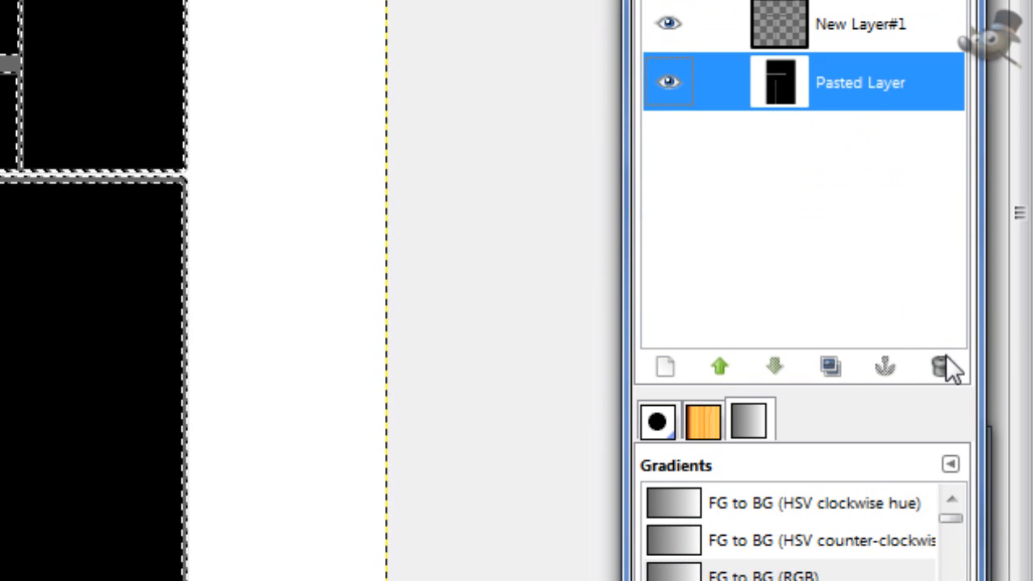
left_click(941, 495)
left_click(652, 363)
left_click(58, 337)
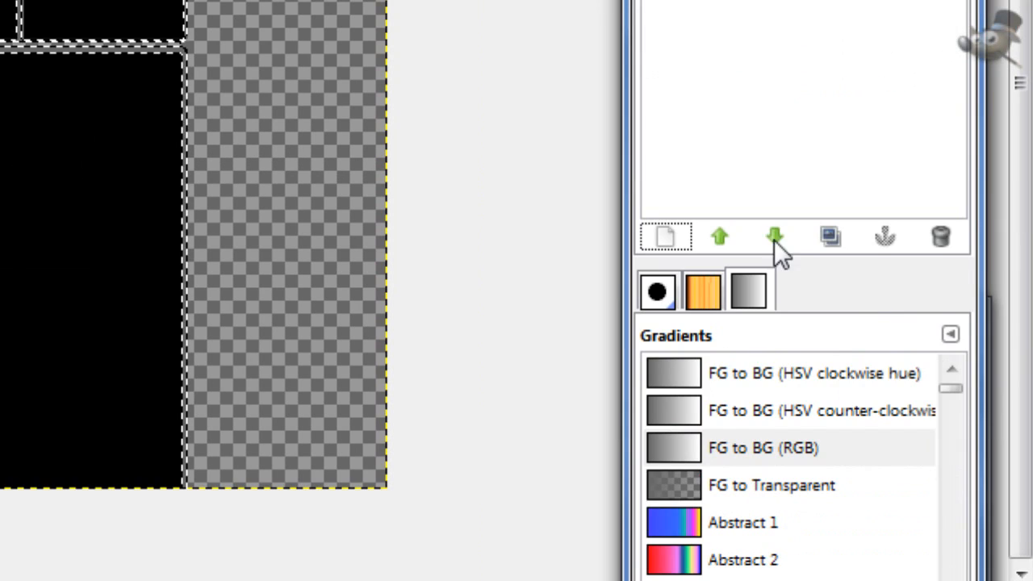
left_click(1028, 369)
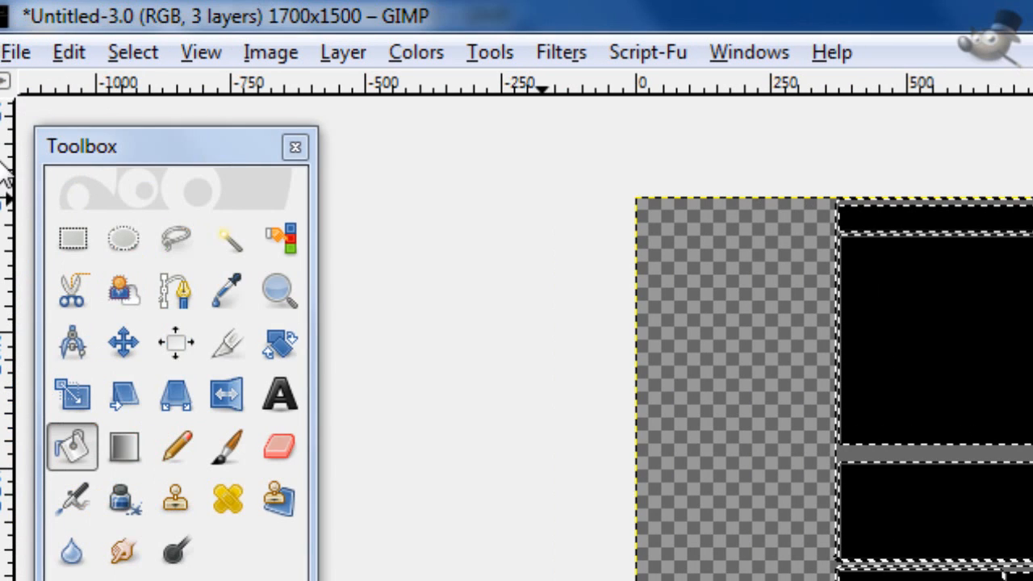
Step: Clear the current selection and select the gray frame from its layer's alpha
left_click(131, 54)
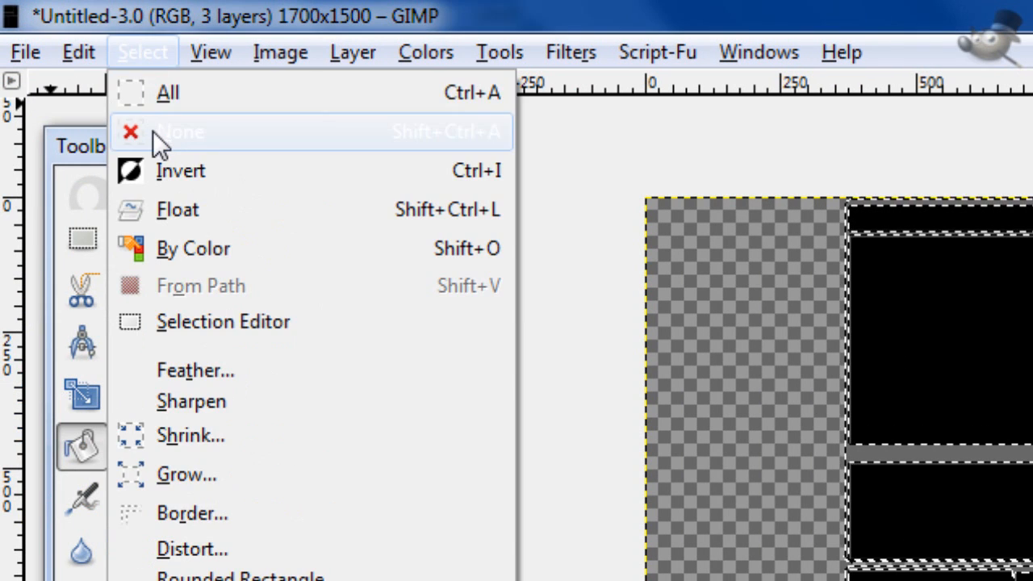
left_click(145, 132)
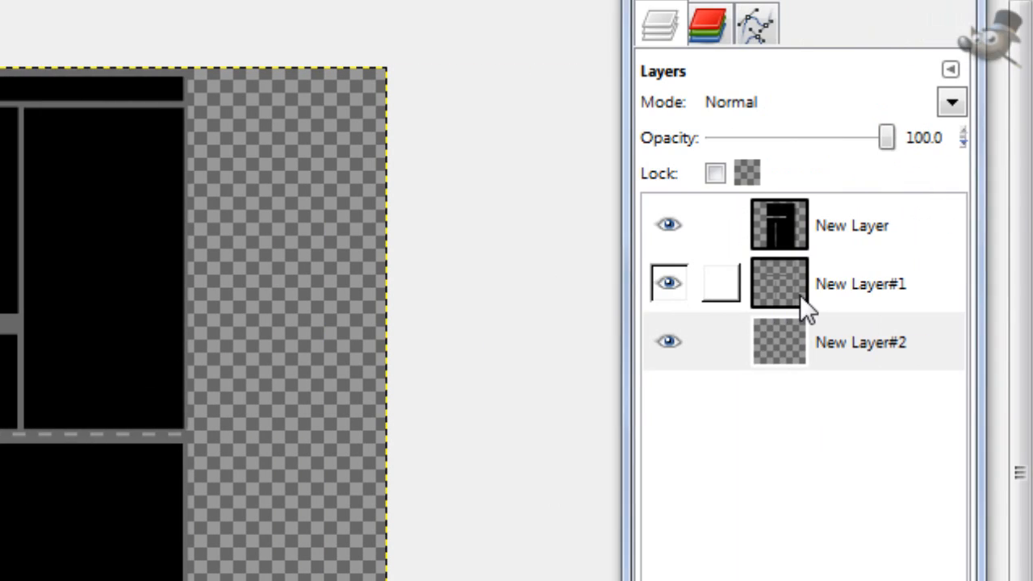
right_click(800, 294)
left_click(622, 362)
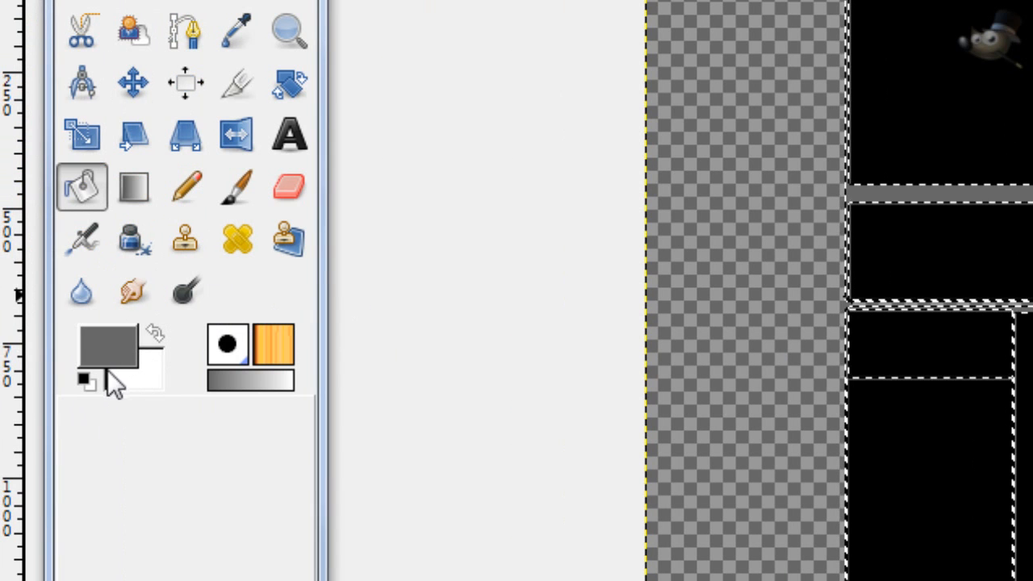
Step: Set the foreground color to c68a16 and the background color to 704c07
left_click(98, 359)
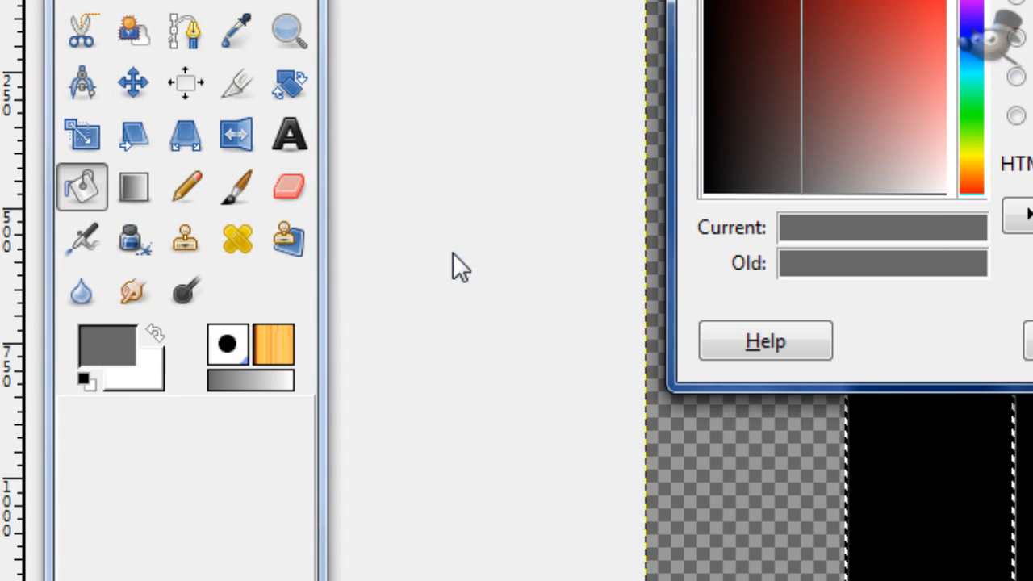
left_click(626, 225)
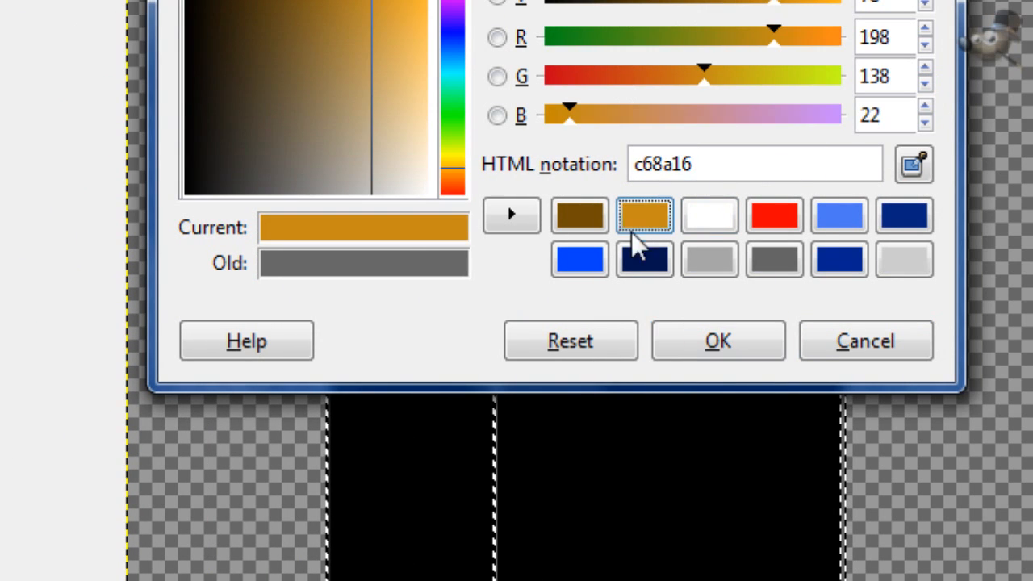
left_click(692, 352)
left_click(145, 374)
left_click(759, 218)
left_click(678, 359)
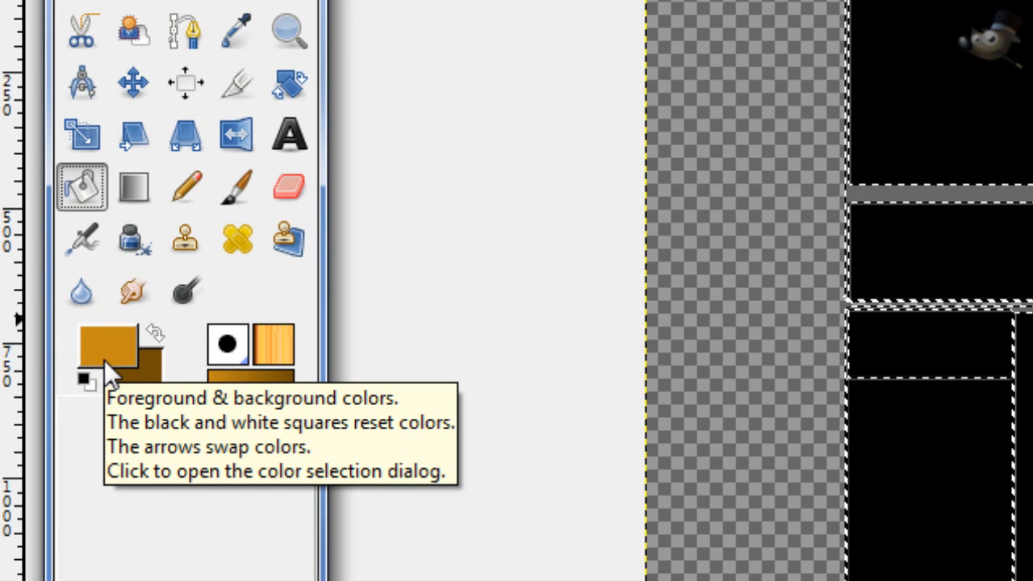
Step: Review the HTML notations of the foreground and background colors
left_click(104, 359)
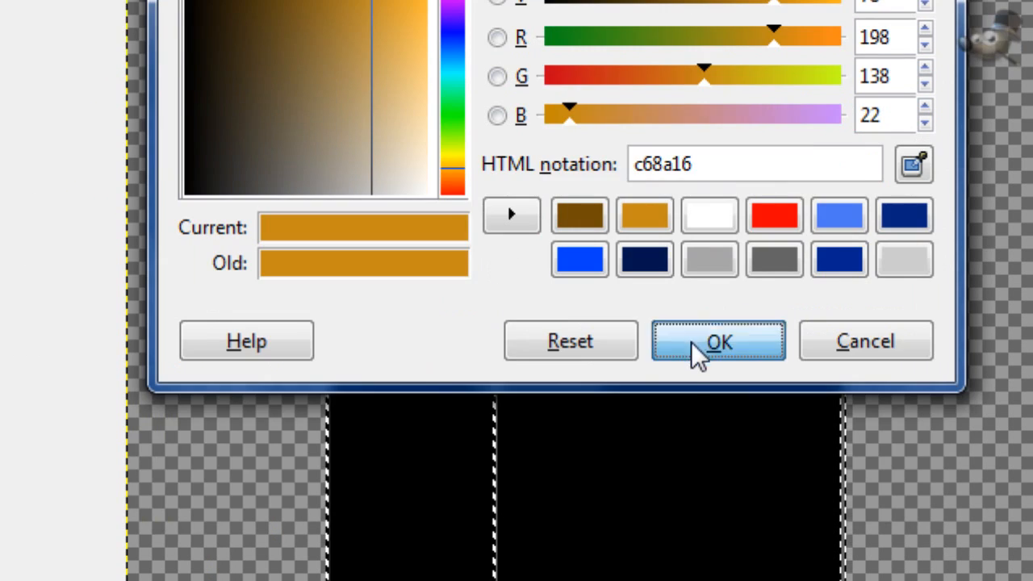
left_click(699, 479)
left_click(138, 252)
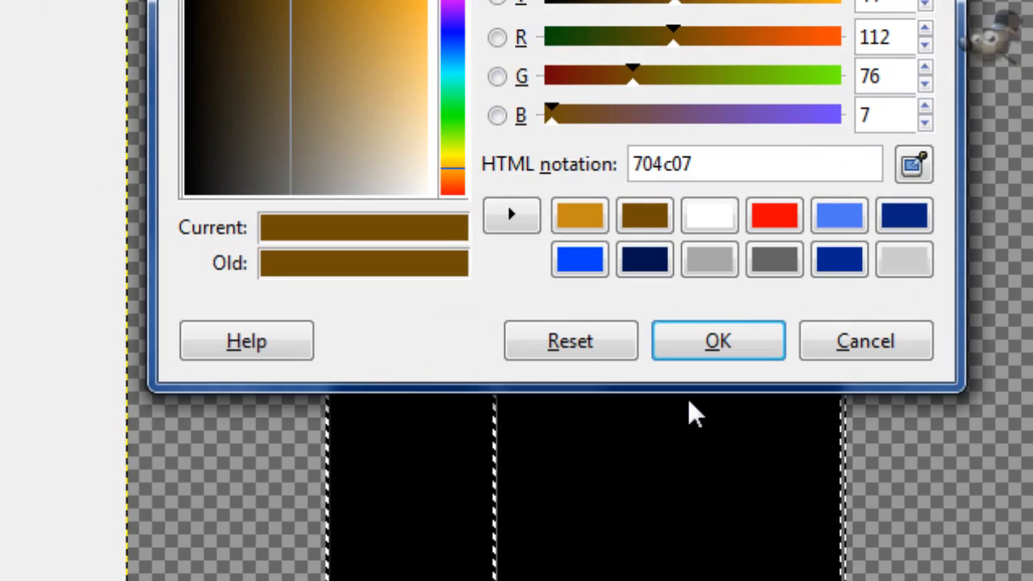
left_click(703, 476)
Step: Fill the selected frame with a diagonal bi-linear gradient from the foreground to the background color, and clear the selection
left_click(138, 195)
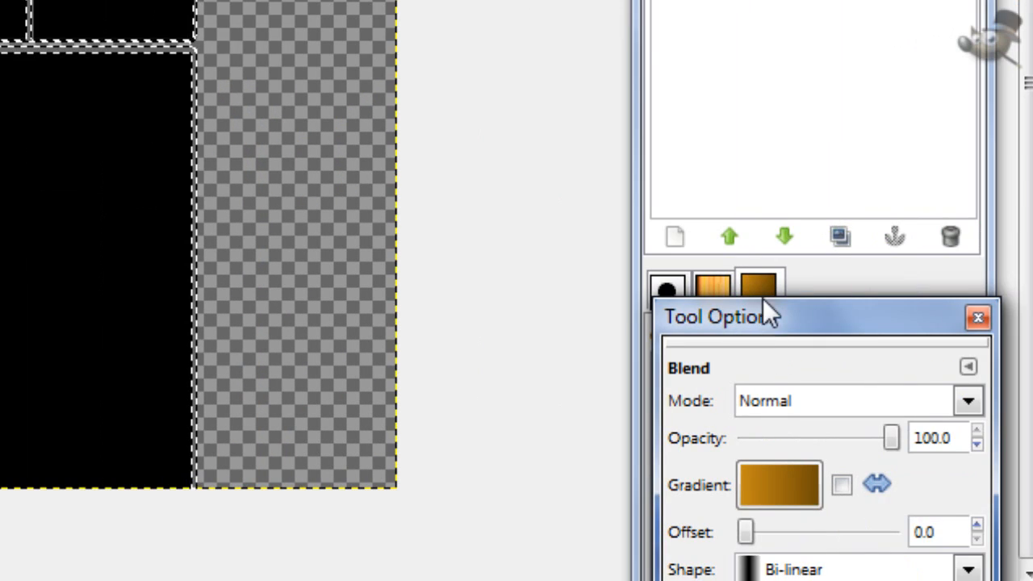
left_click_drag(762, 299, 712, 198)
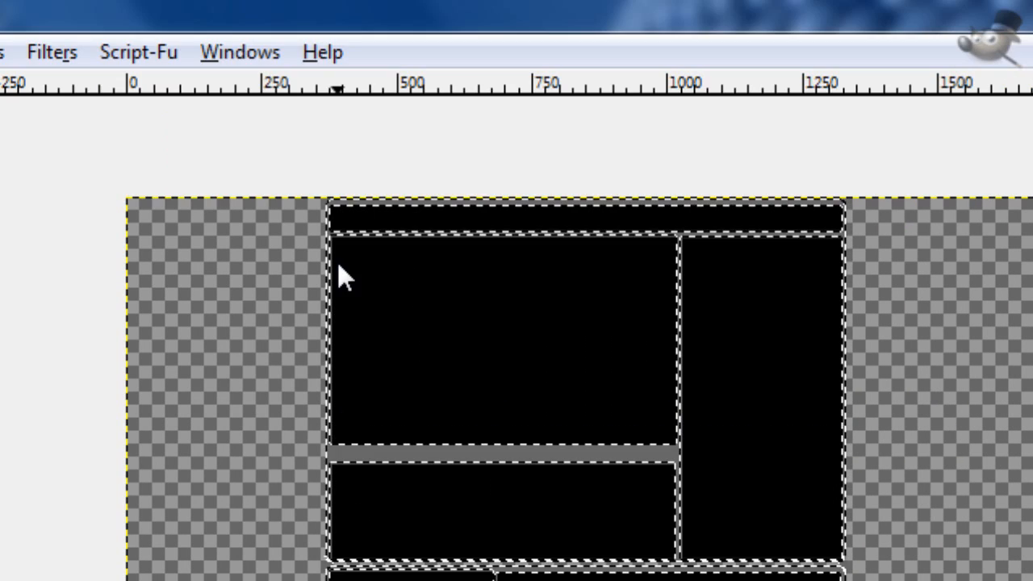
left_click_drag(347, 100, 706, 325)
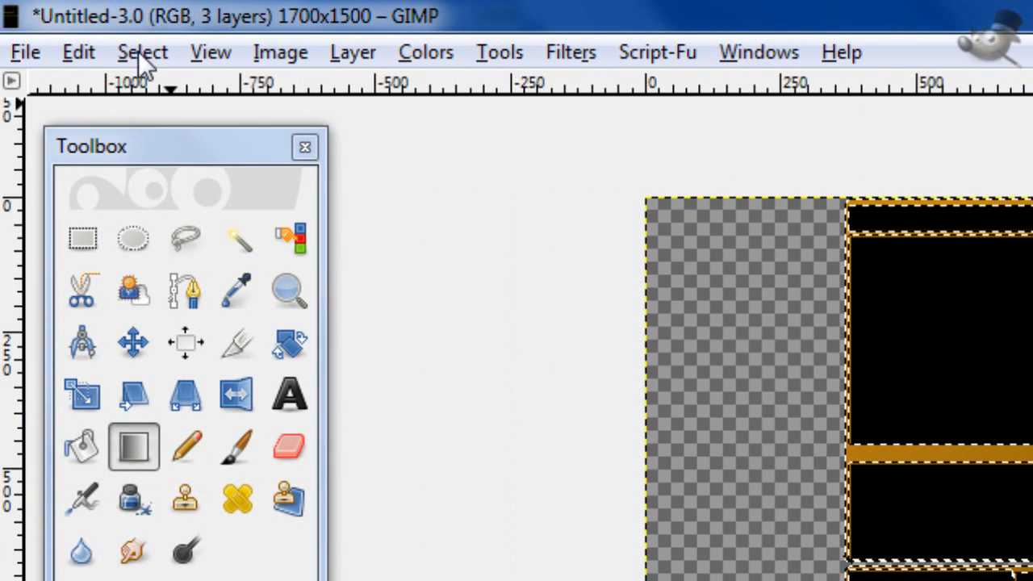
left_click(140, 53)
left_click(187, 134)
Step: Apply HSV Noise to the New Layer#1 frame layer with holdness 3, hue 7, saturation 23 and value 40
left_click(843, 420)
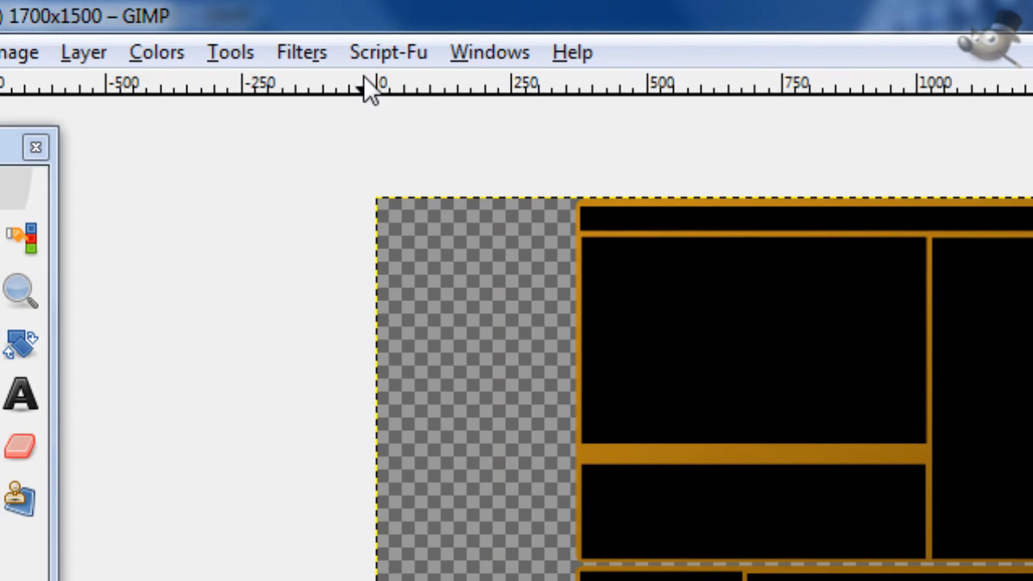
left_click(346, 50)
mouse_move(314, 51)
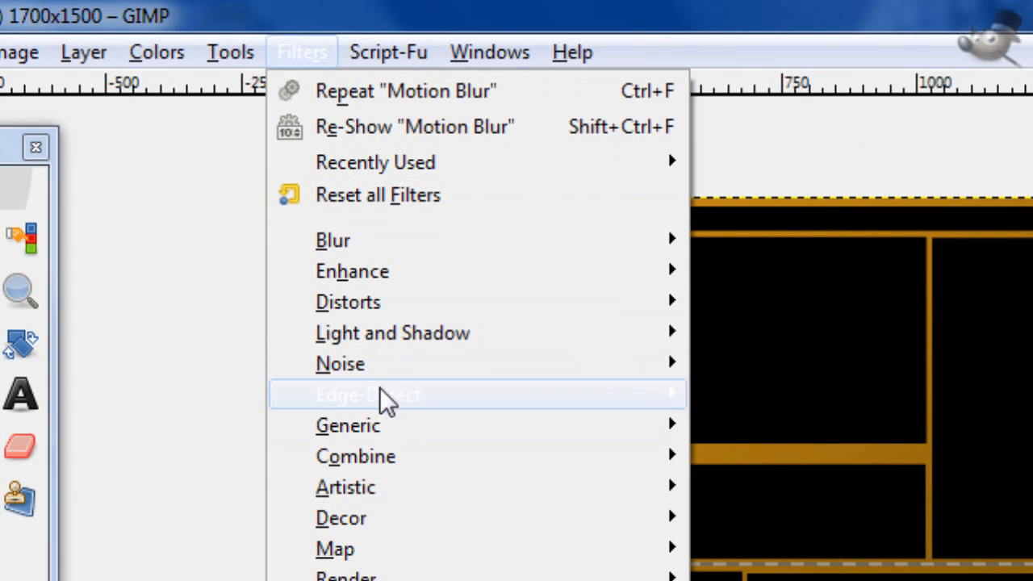
mouse_move(369, 362)
left_click(774, 362)
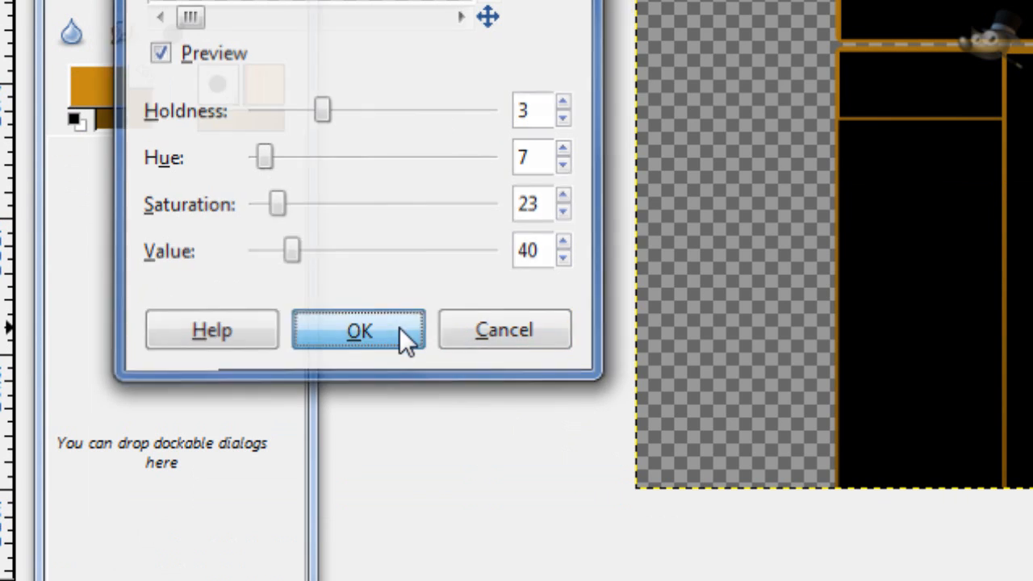
left_click(401, 460)
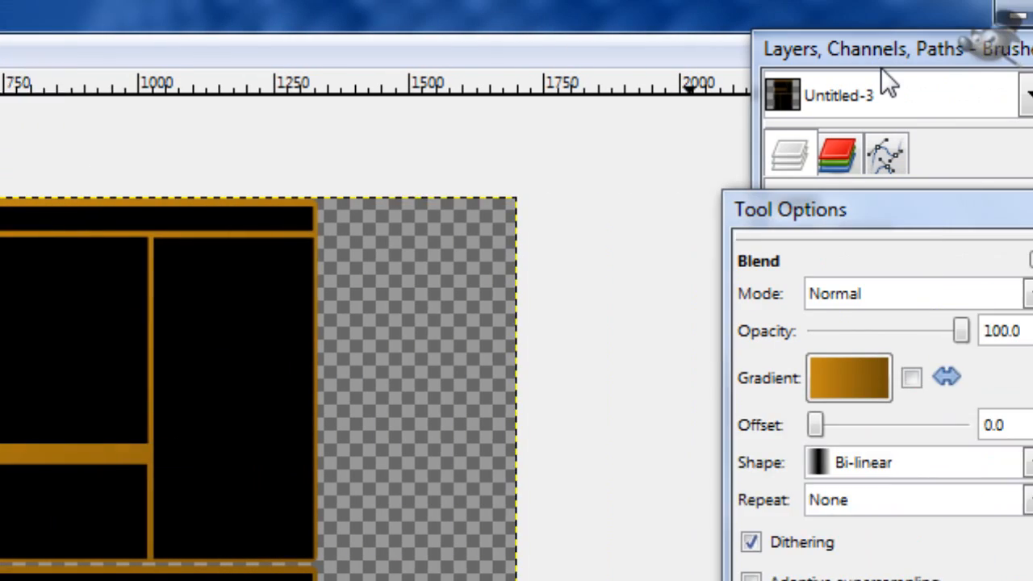
Step: Select the frame from the alpha of New Layer#1 and open the Motion Blur filter for it
left_click(880, 67)
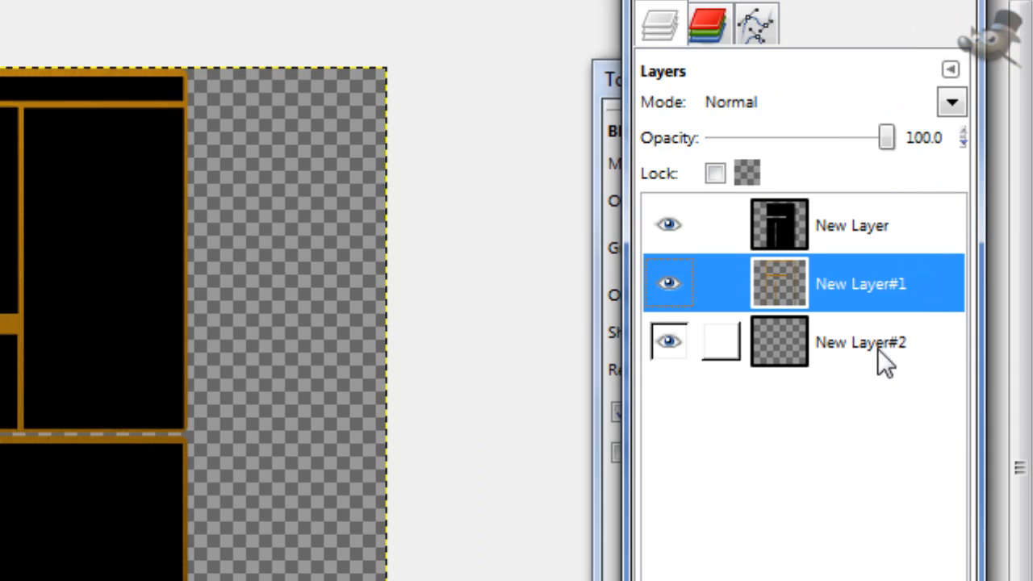
right_click(804, 286)
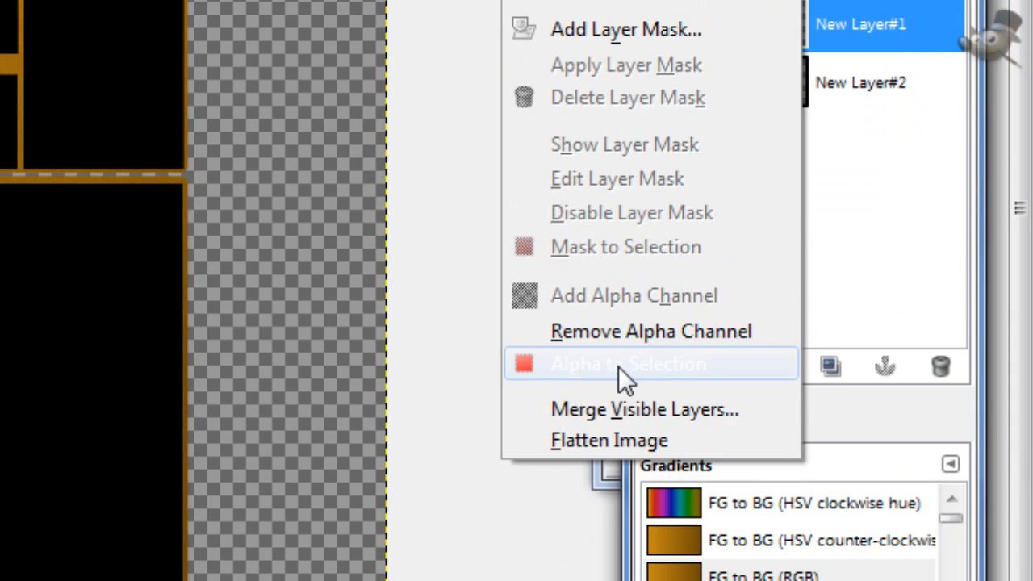
left_click(619, 364)
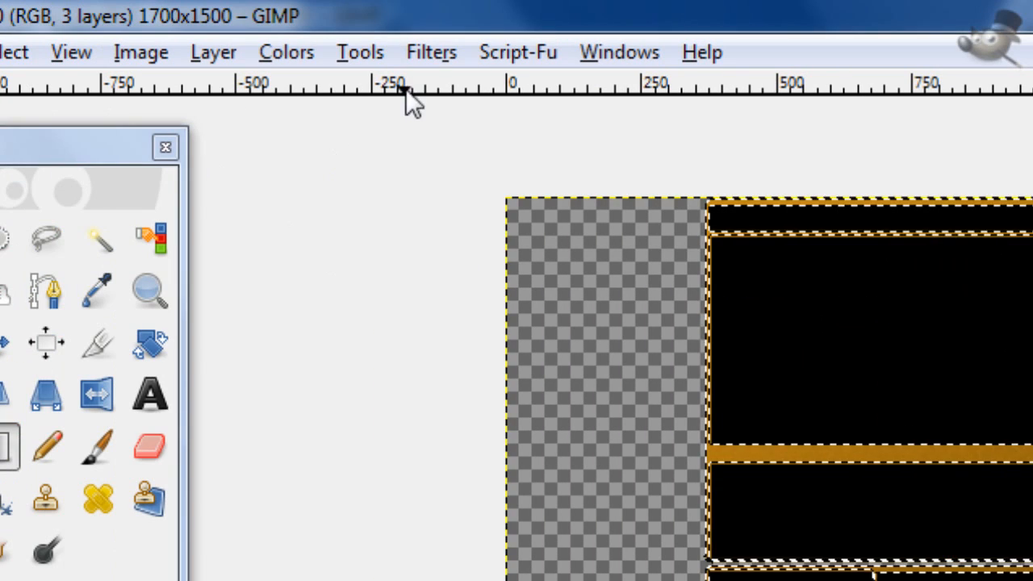
left_click(442, 63)
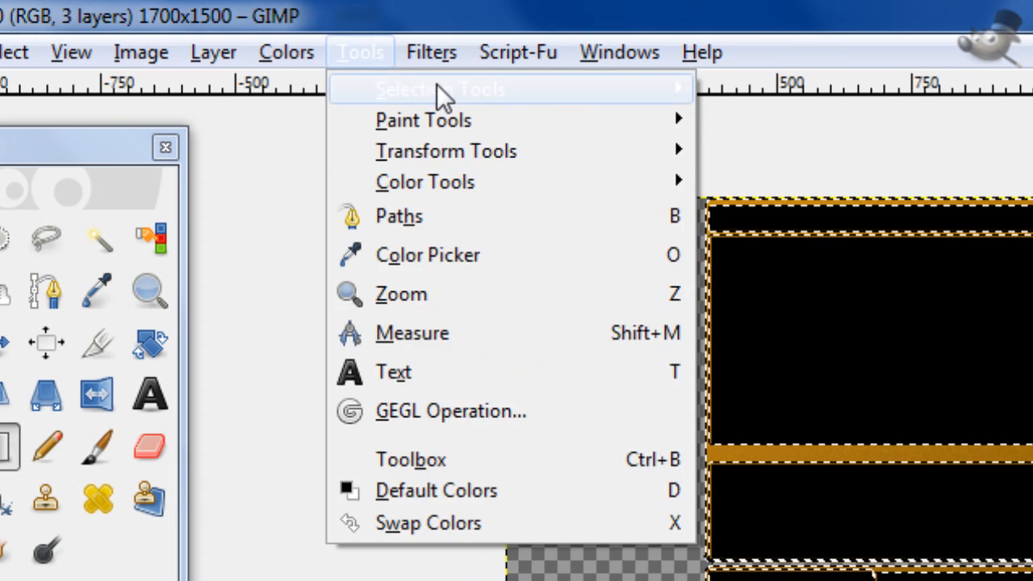
mouse_move(493, 236)
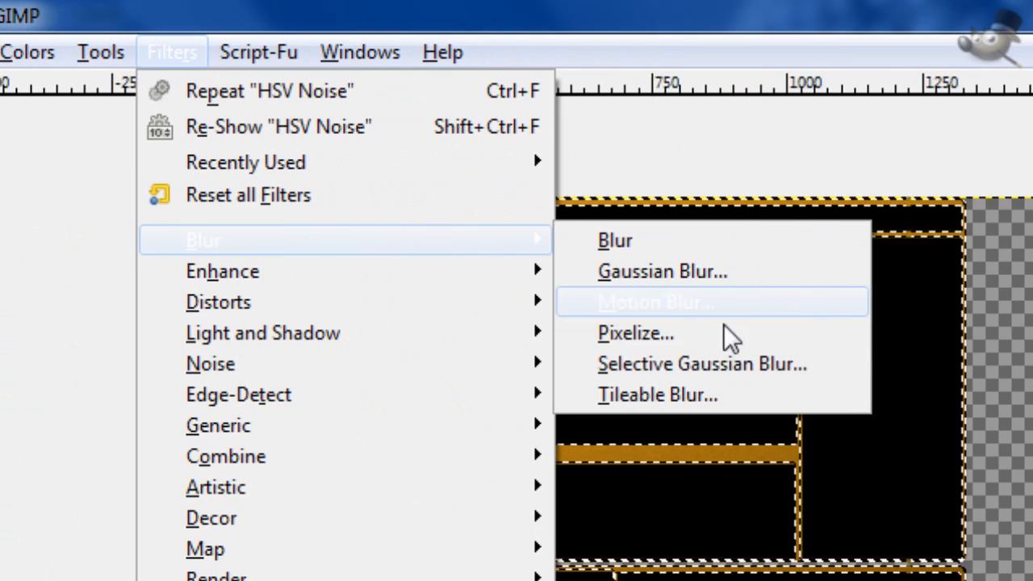
left_click(685, 304)
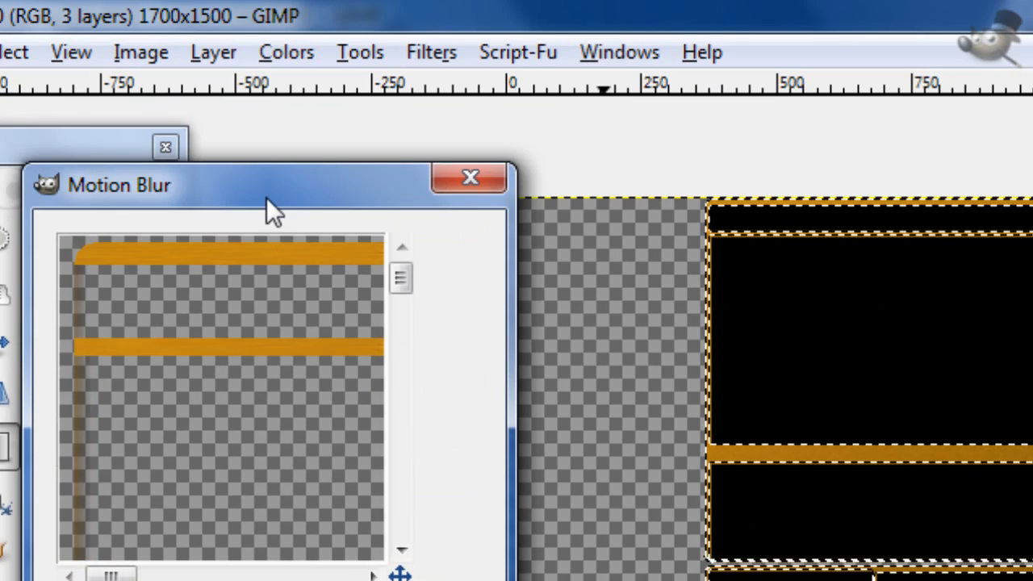
left_click_drag(270, 209, 315, 158)
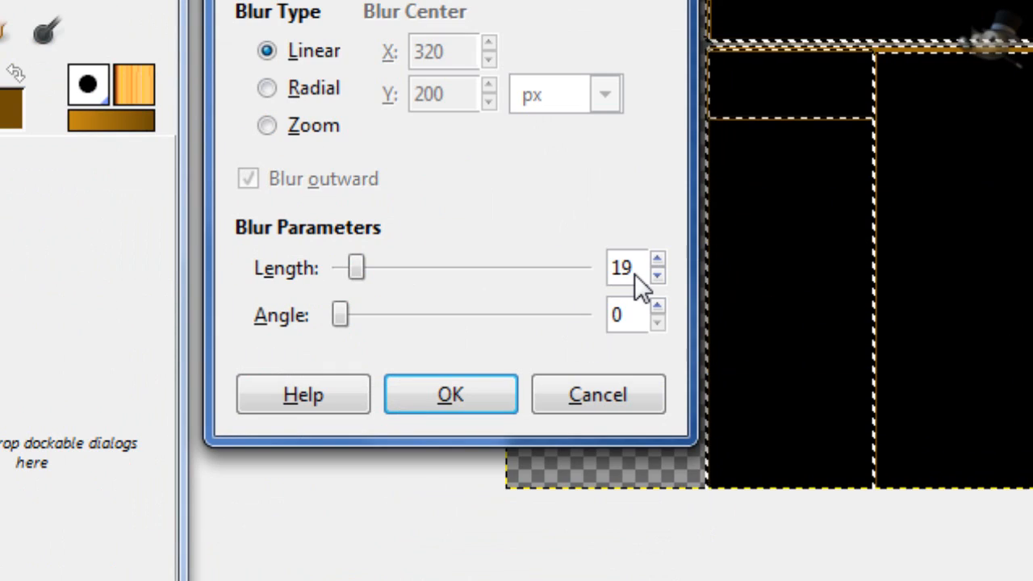
Step: Try linear motion blur lengths of 2 and 10 on the frame
left_click(621, 267)
double_click(621, 267)
type("2")
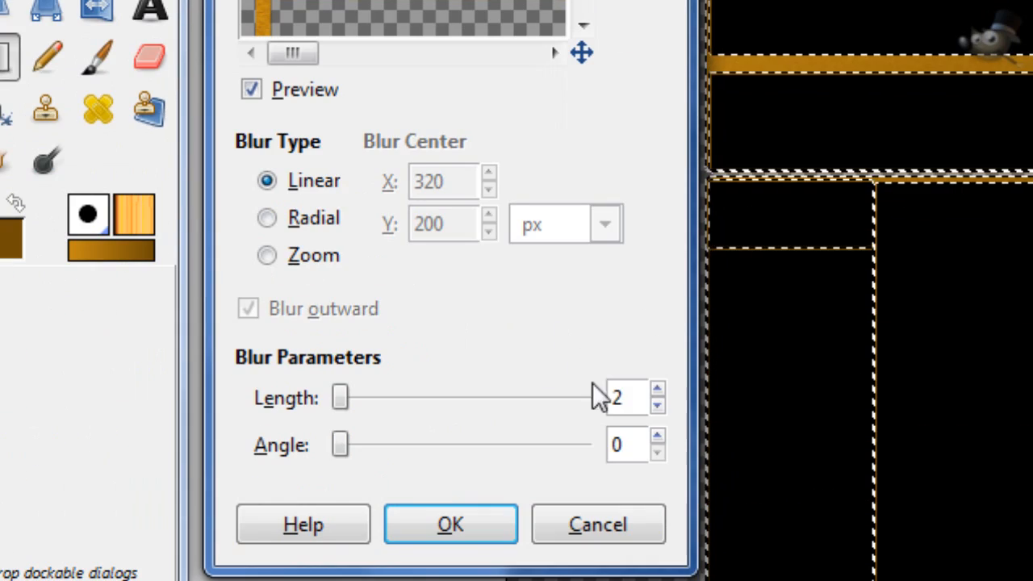
left_click_drag(629, 397, 570, 410)
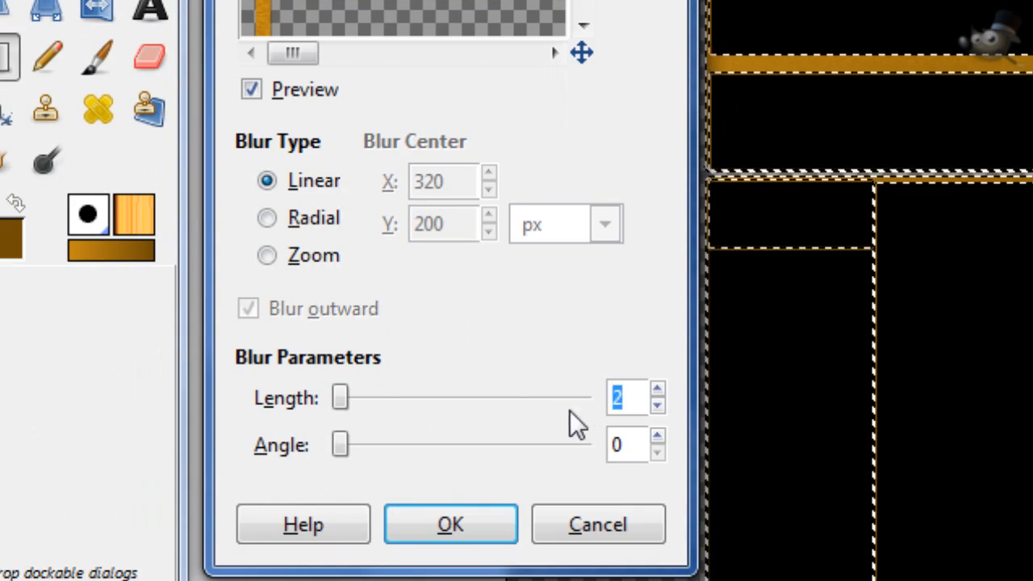
type("10")
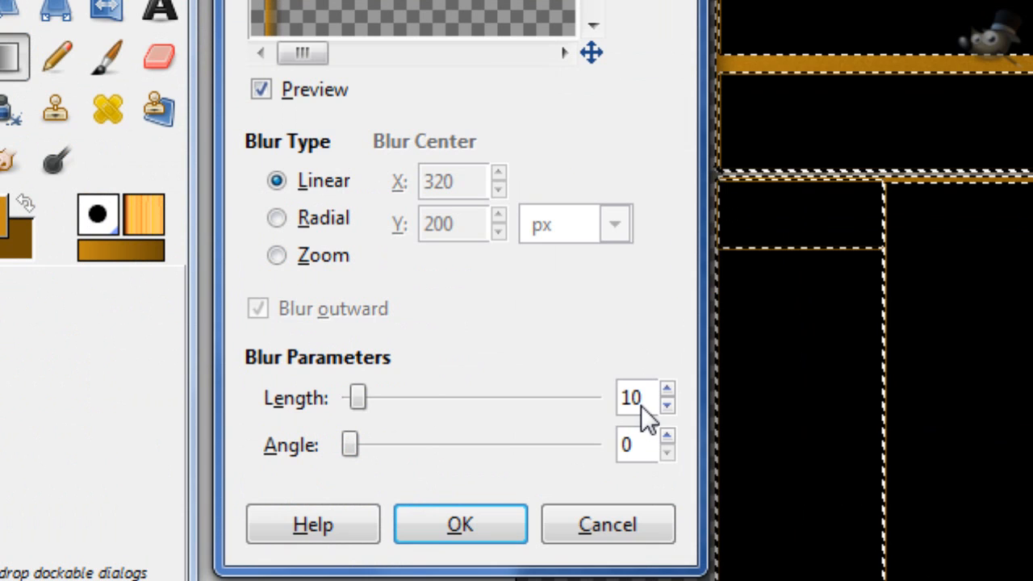
Step: Apply a linear Motion Blur with length 3 and angle 0 to the frame, and clear the selection
double_click(614, 404)
type("3")
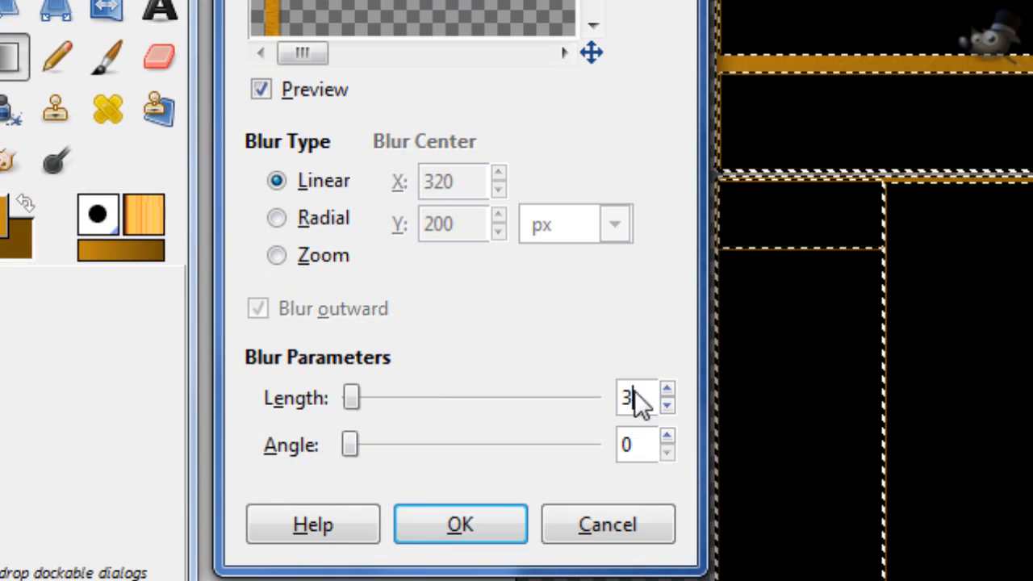
scroll(639, 400, "up", 1)
scroll(639, 400, "down", 1)
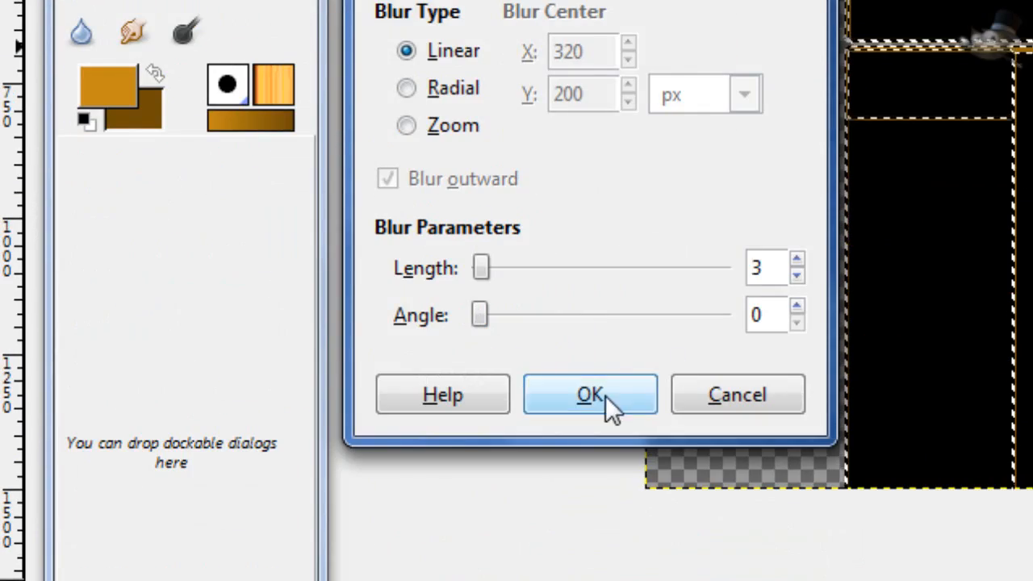
left_click(605, 401)
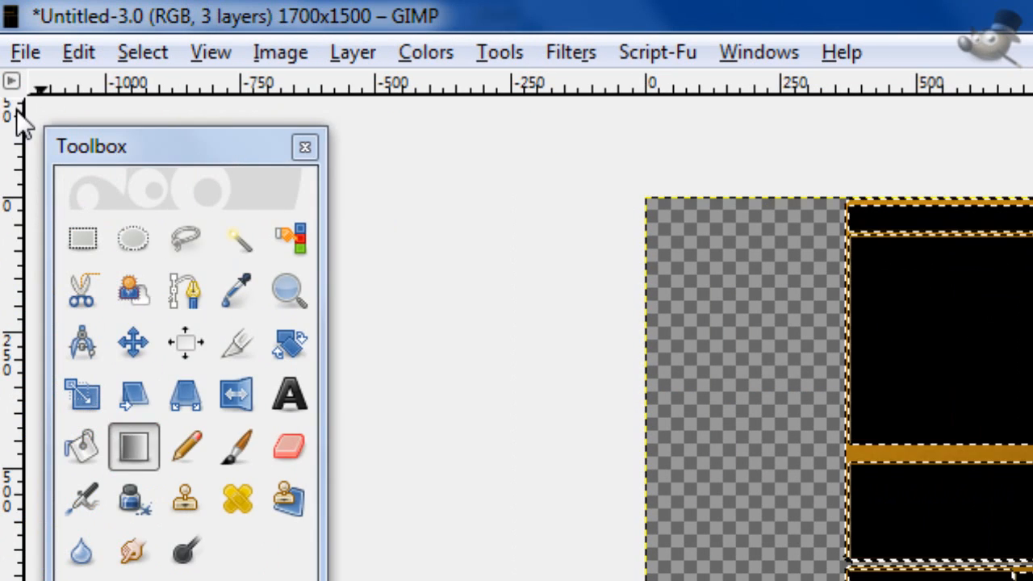
left_click(144, 52)
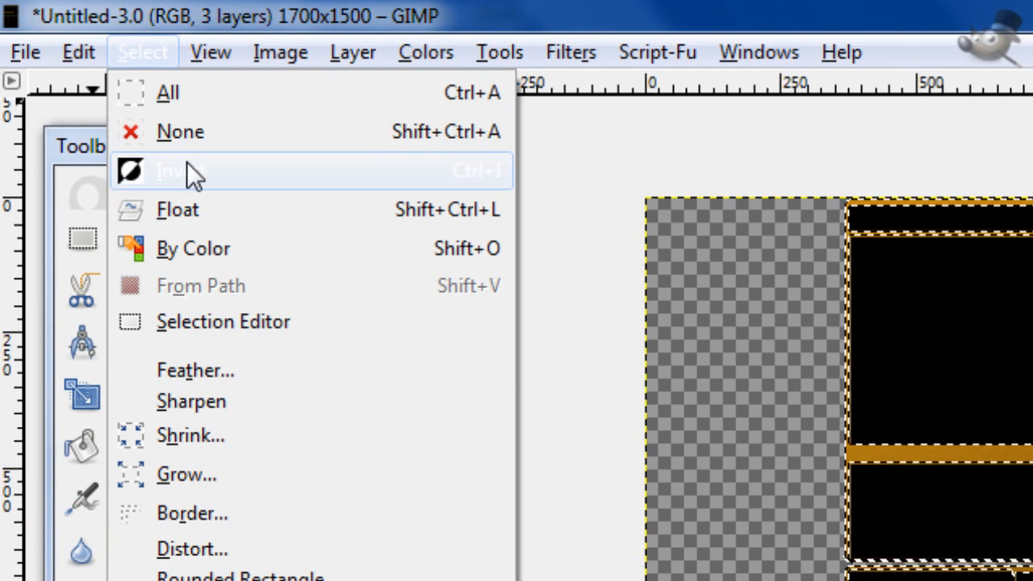
left_click(186, 139)
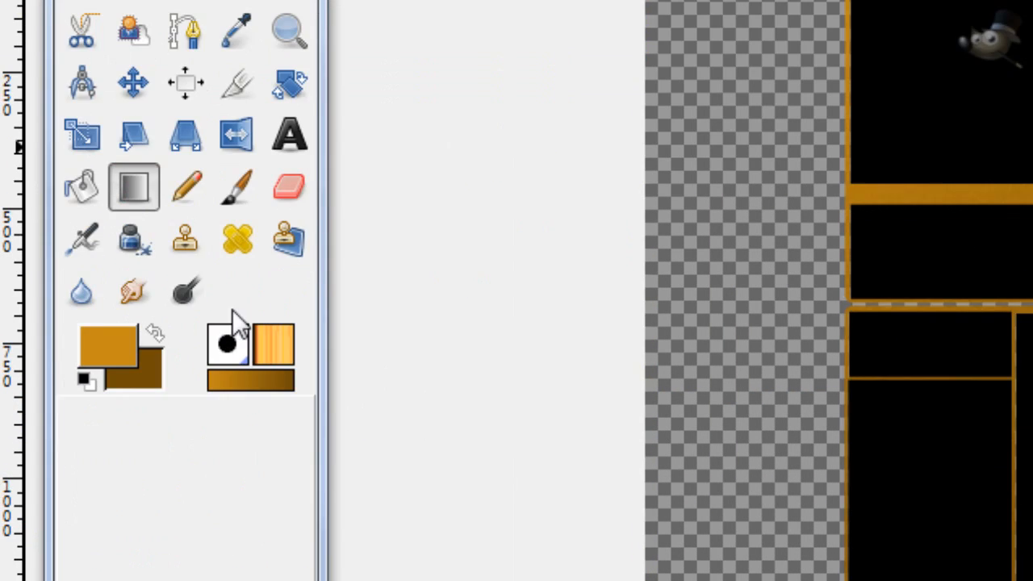
Step: Examine the blurred noise texture on the frame's thick horizontal bar up close
left_click(289, 36)
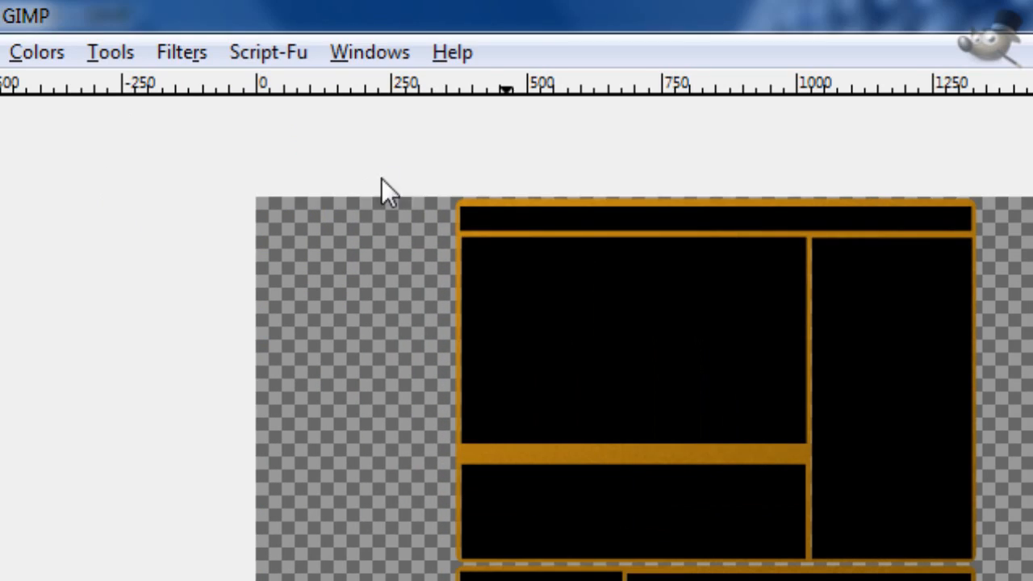
left_click_drag(382, 179, 739, 367)
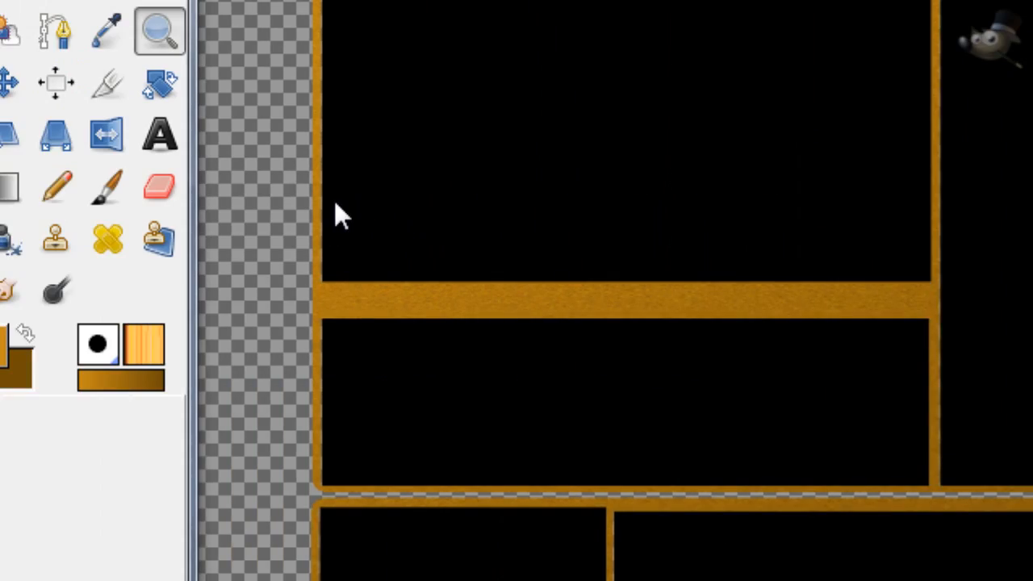
left_click_drag(334, 200, 1009, 476)
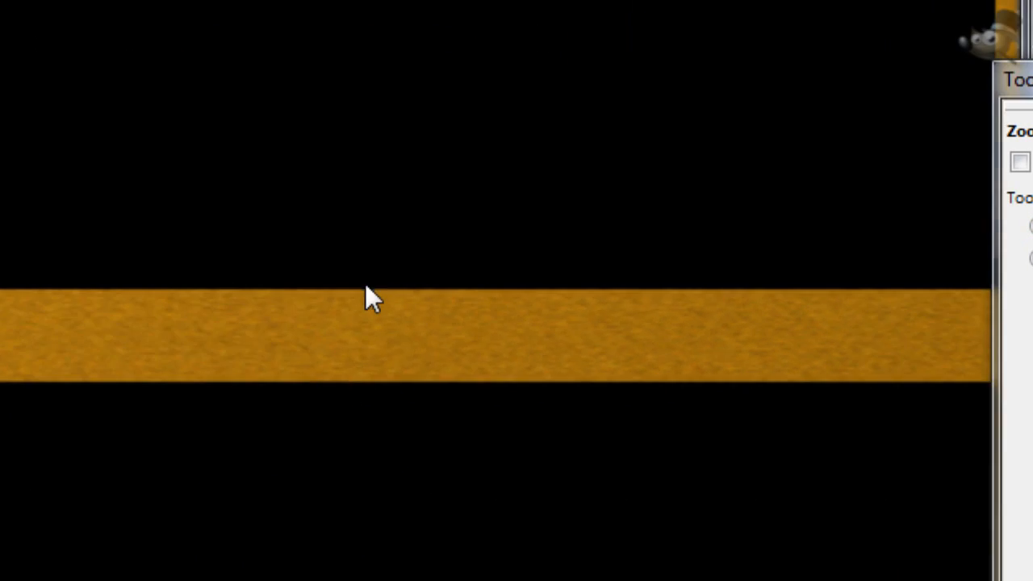
left_click(337, 312, "ctrl")
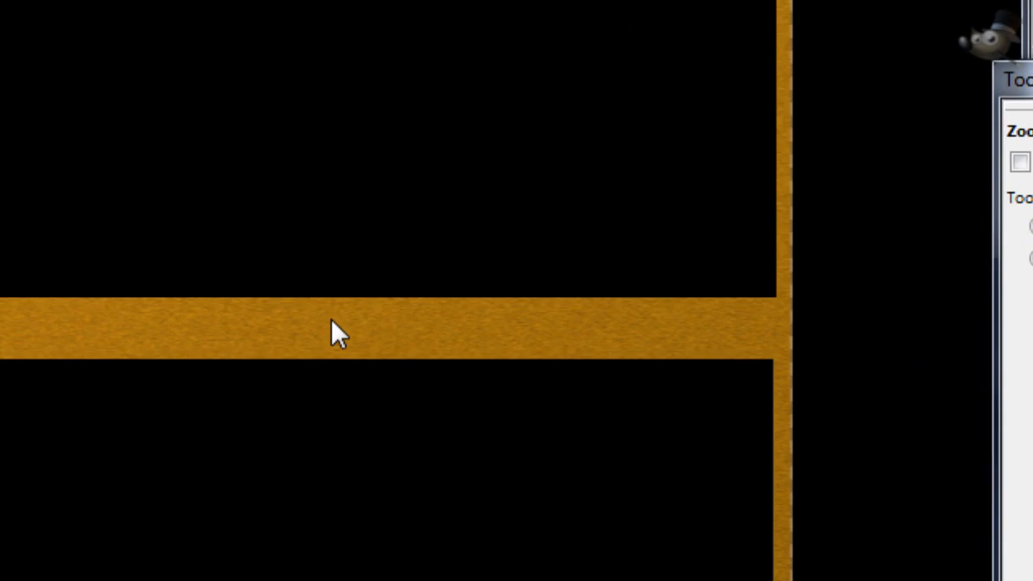
left_click(330, 319, "ctrl")
scroll(440, 424, "up", 1)
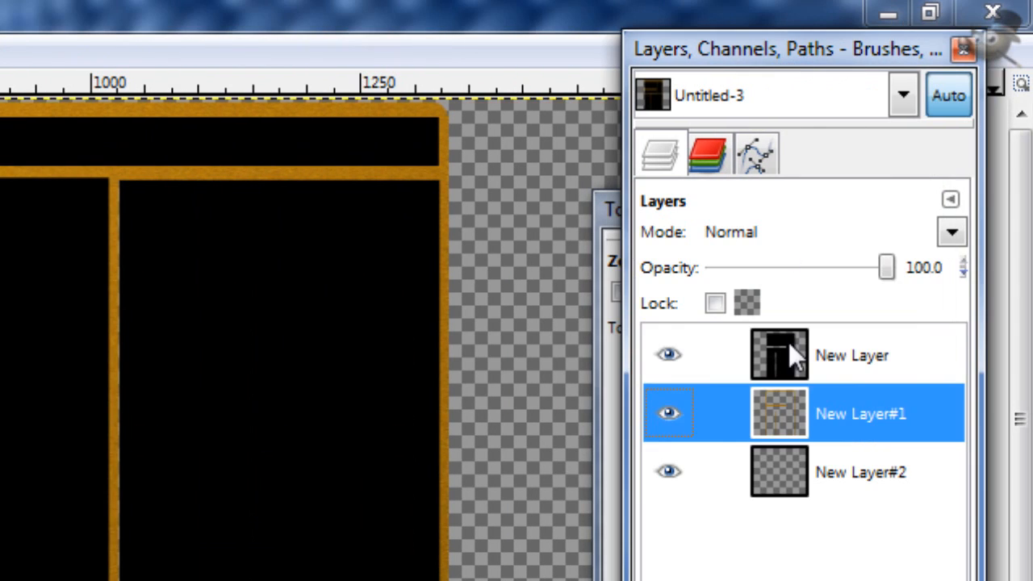
Step: Select the black boxes from their layer's alpha and set the foreground color to dark brown 3a2805
left_click(793, 349)
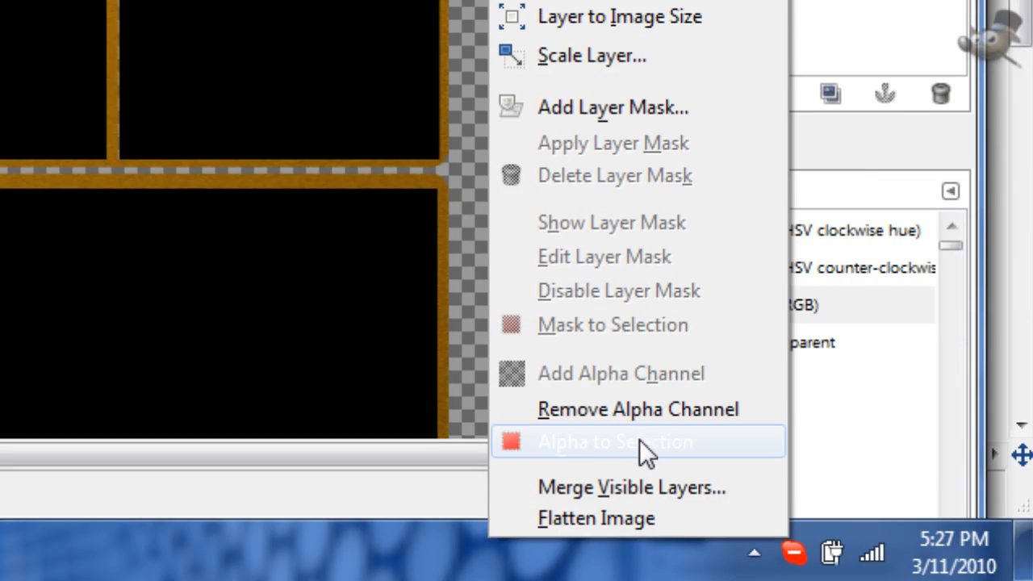
left_click(644, 447)
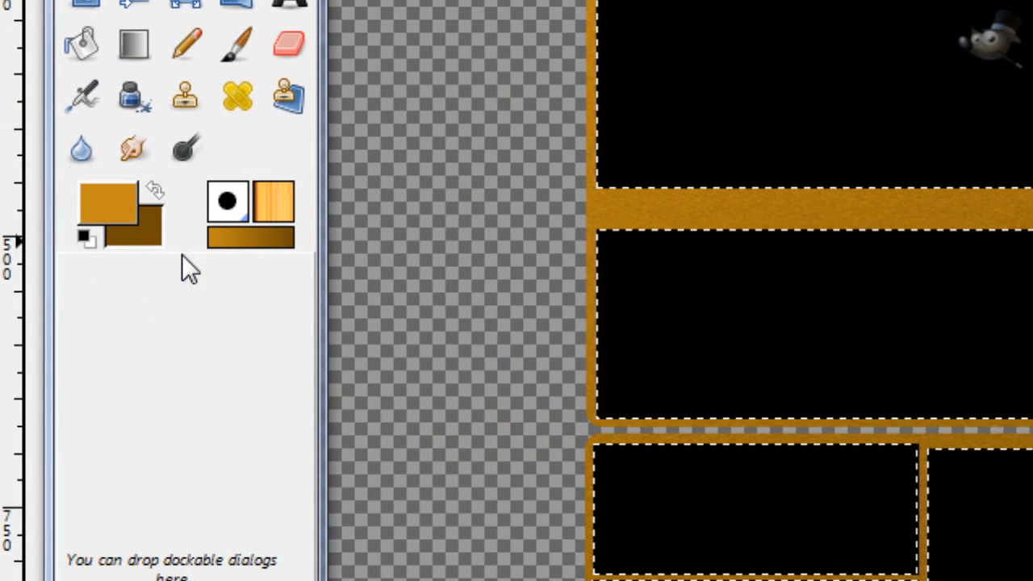
left_click(126, 214)
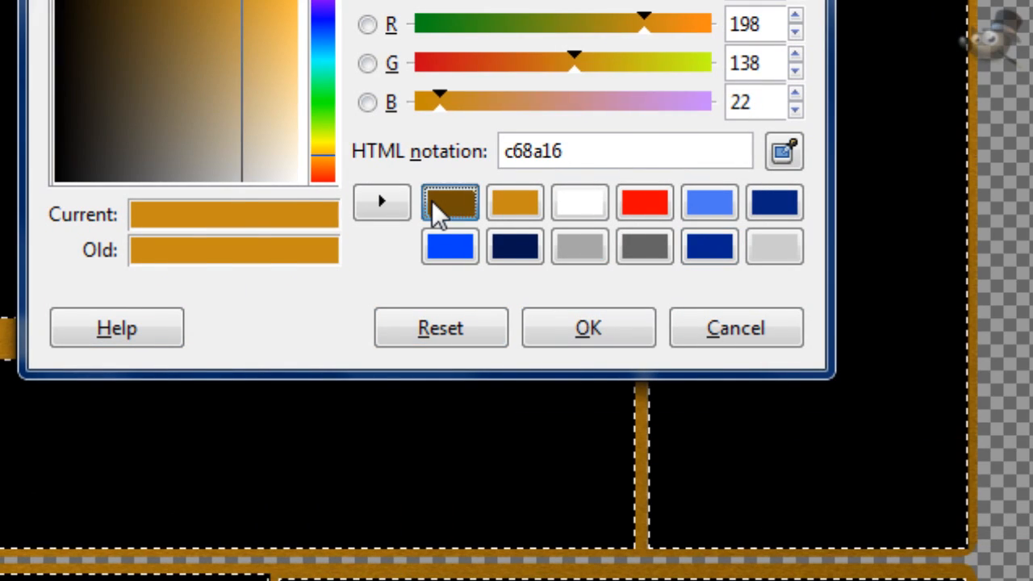
left_click(435, 212)
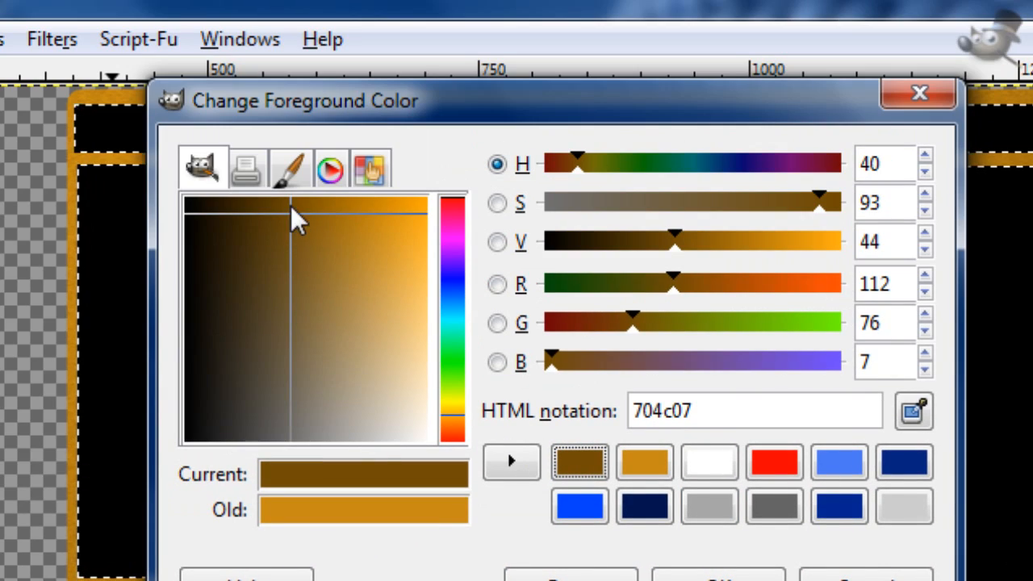
left_click_drag(290, 214, 251, 216)
left_click_drag(382, 217, 369, 219)
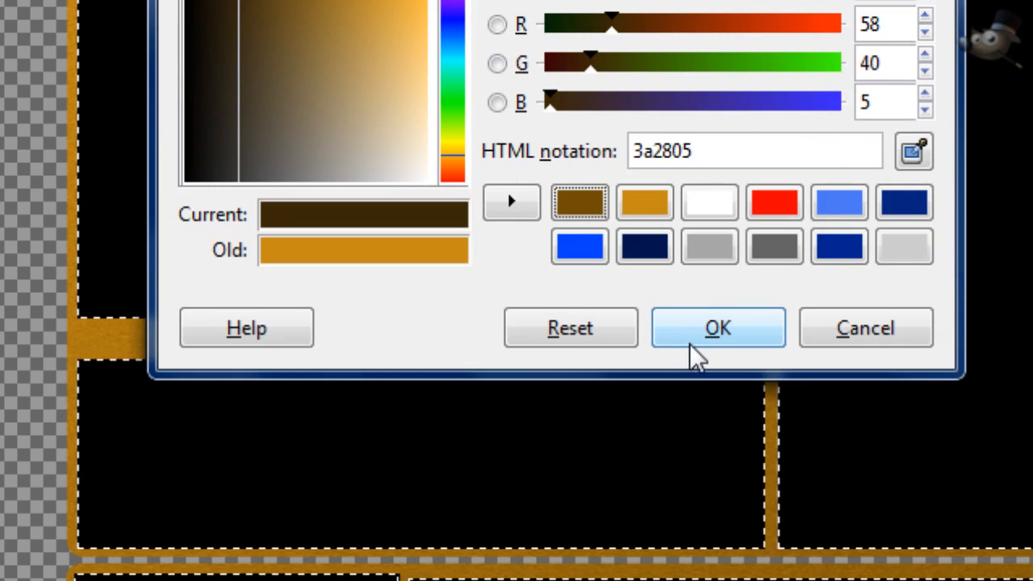
left_click(692, 347)
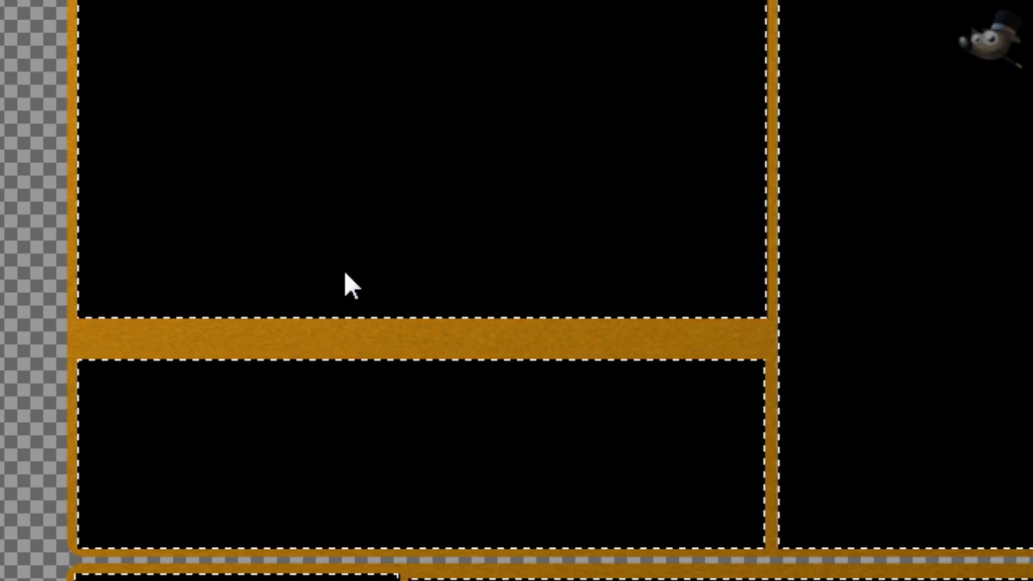
Step: Bucket fill all the selected black boxes with the dark brown foreground color, and clear the selection
left_click(82, 304)
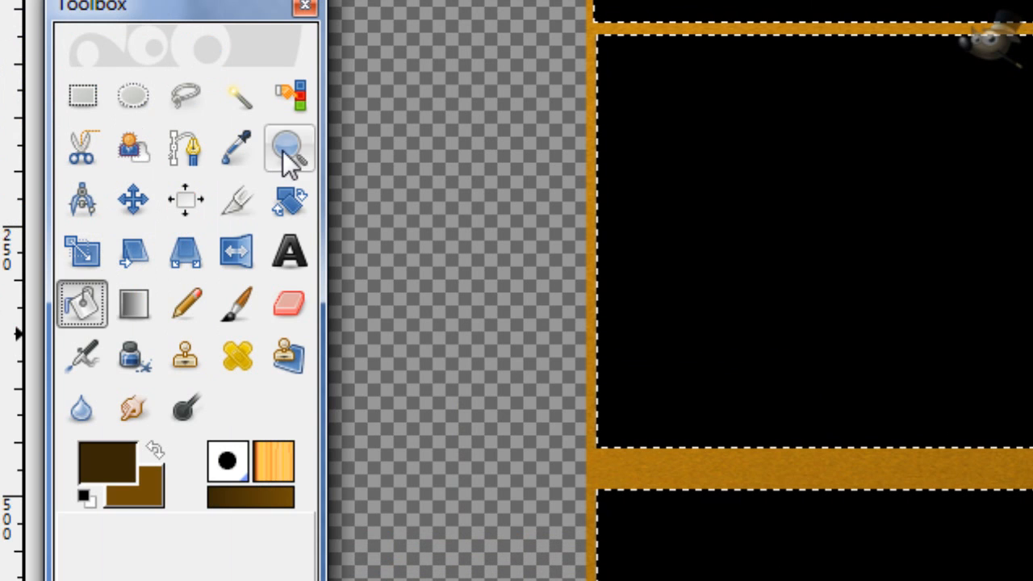
left_click(288, 152)
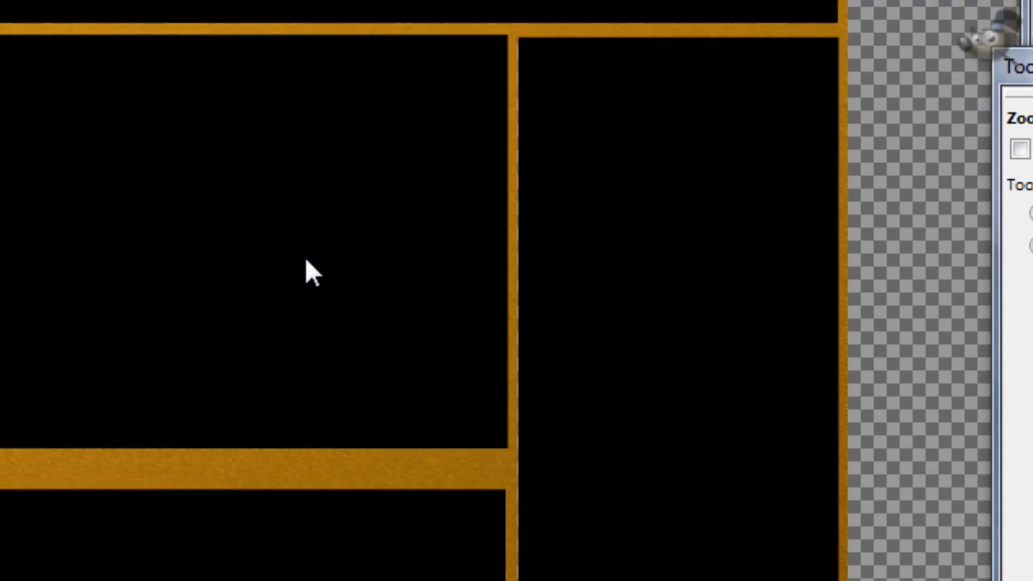
left_click(305, 257)
left_click(305, 257)
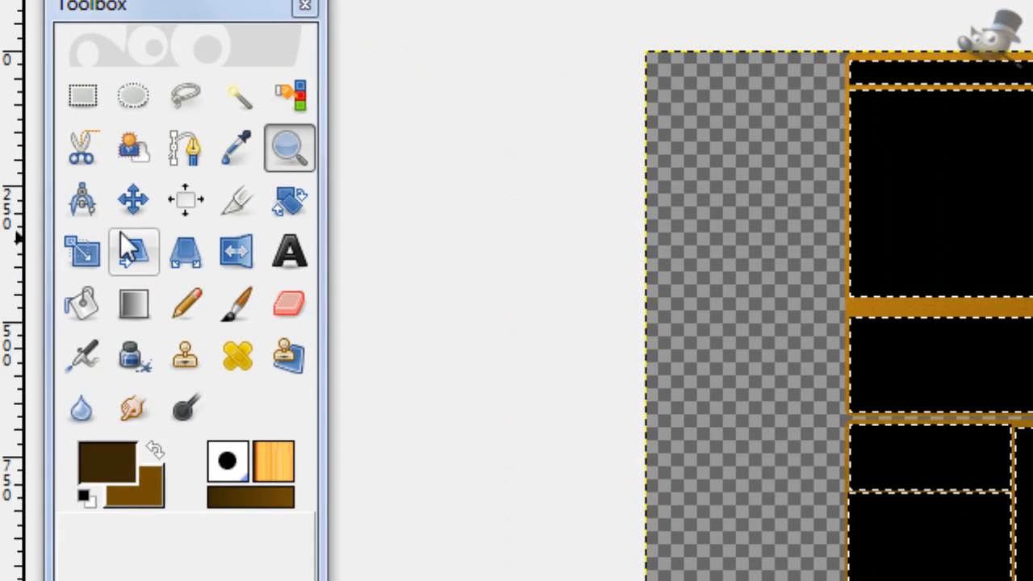
left_click(84, 302)
left_click(330, 226)
left_click(567, 227)
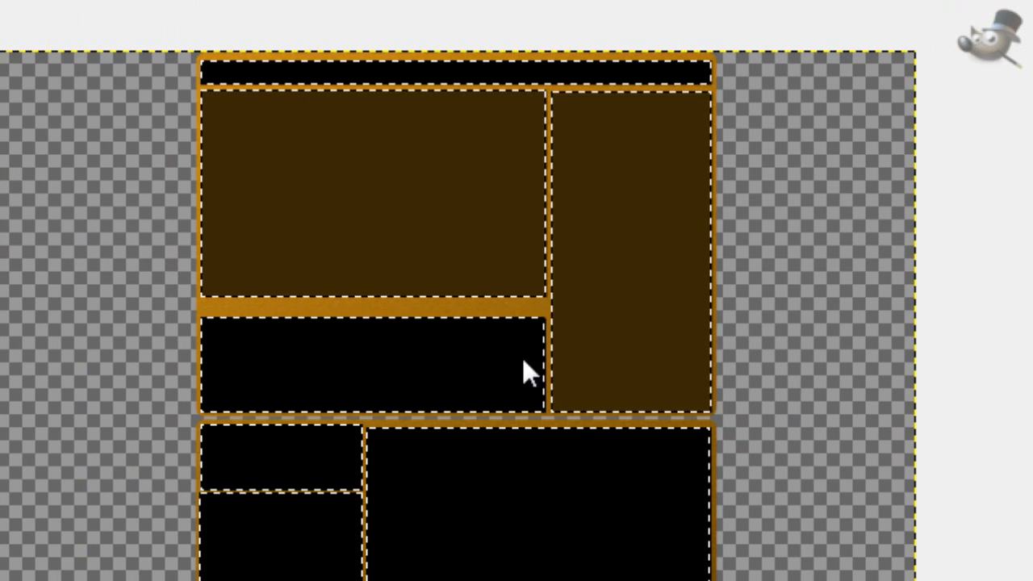
scroll(523, 363, "down", 5)
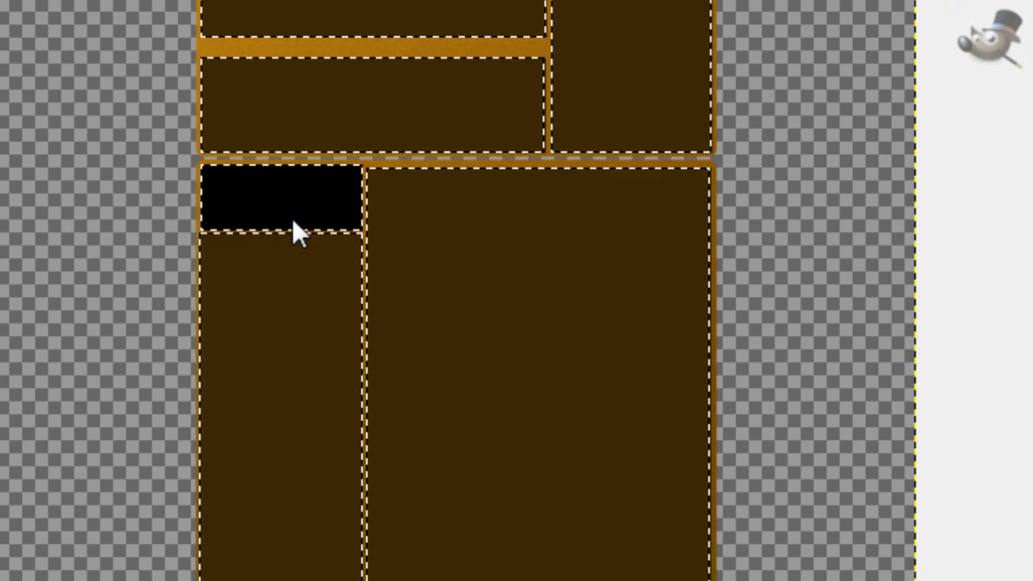
left_click(293, 221)
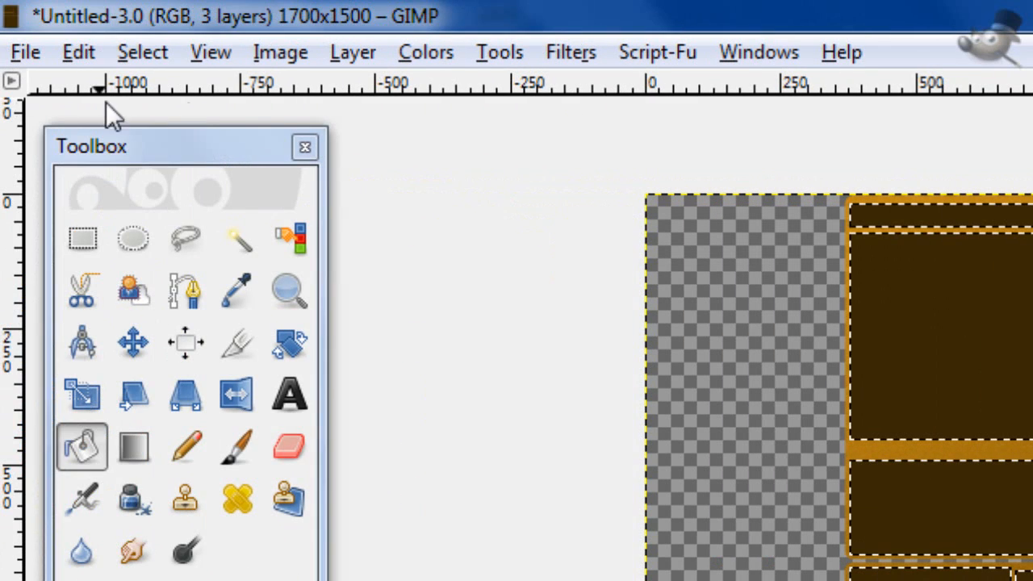
left_click(155, 59)
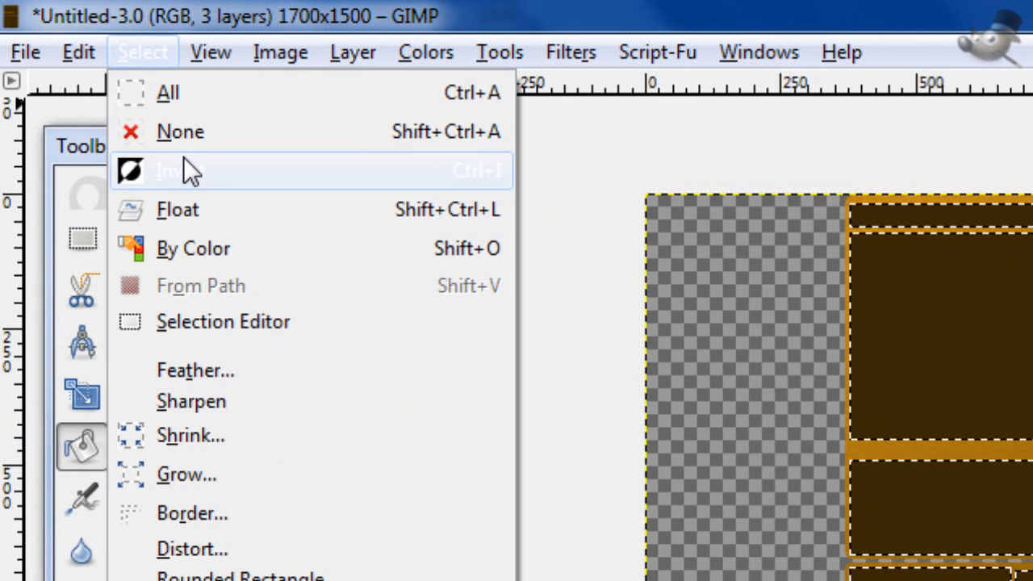
left_click(184, 169)
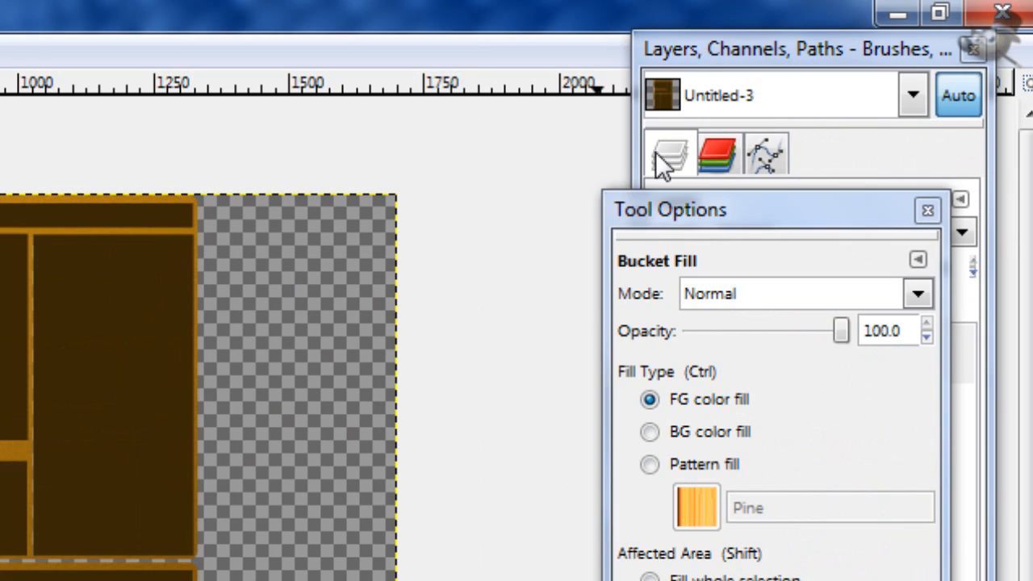
Step: Make the gold frame's layer active and select the frame from its alpha
left_click(685, 47)
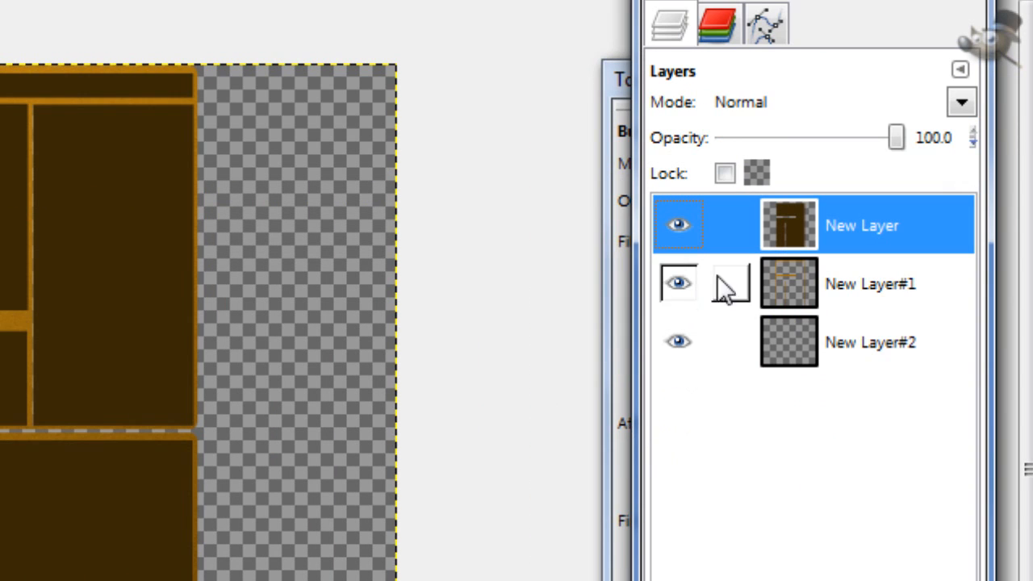
left_click(785, 282)
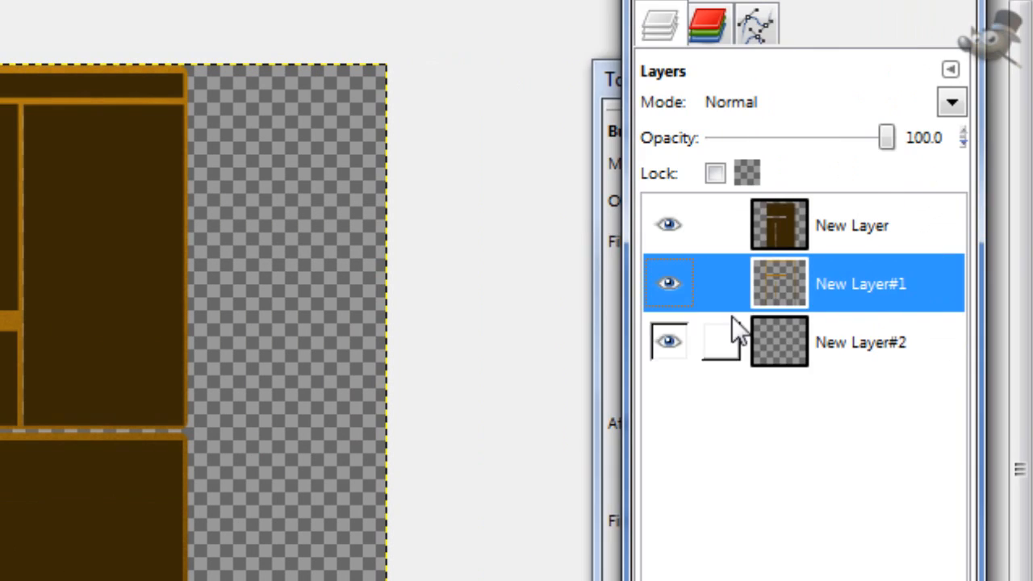
right_click(793, 283)
left_click(631, 363)
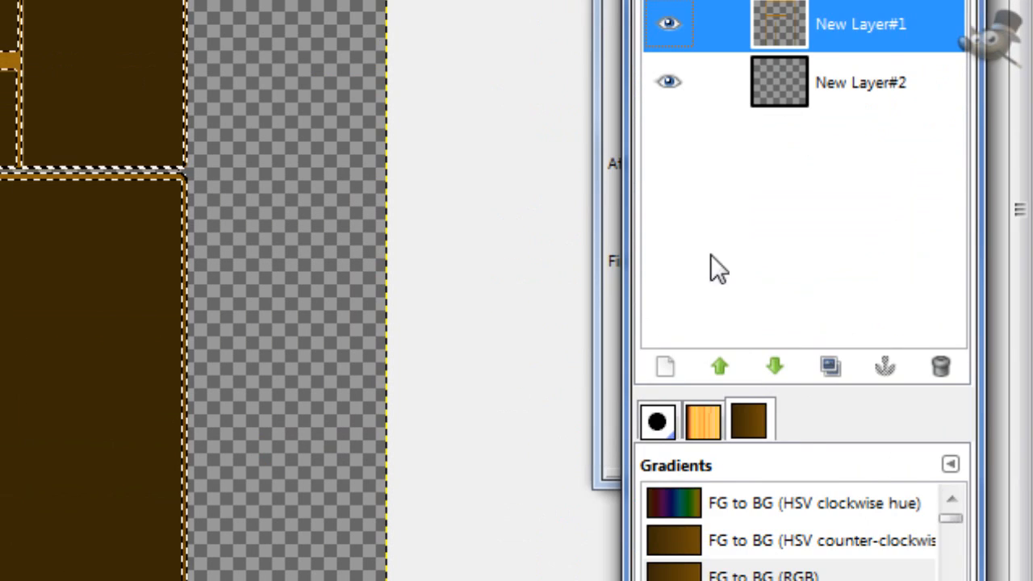
Step: Add a new layer directly beneath the gold frame's layer for the frame's shadow
left_click(816, 353)
left_click(665, 496)
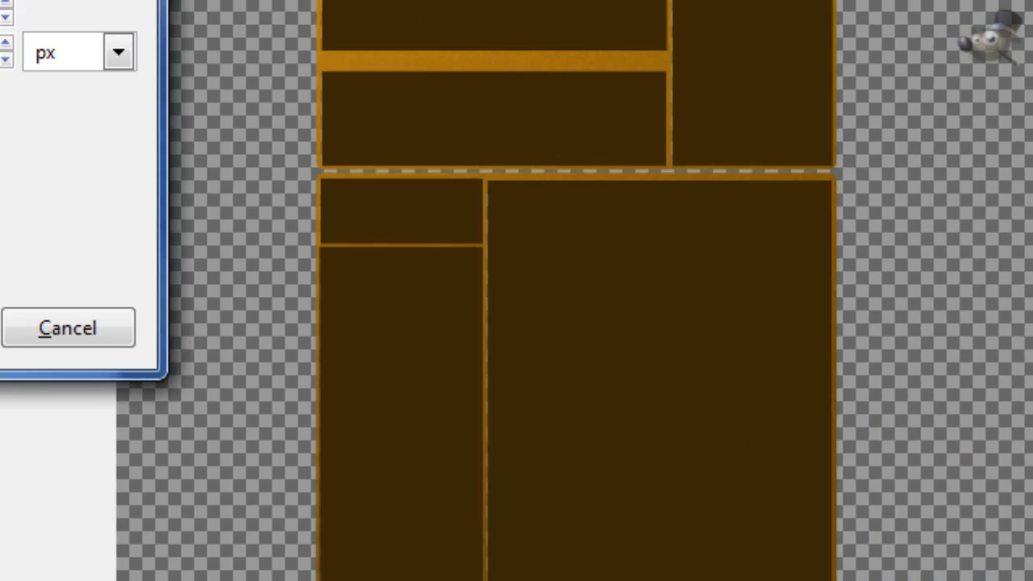
left_click(272, 326)
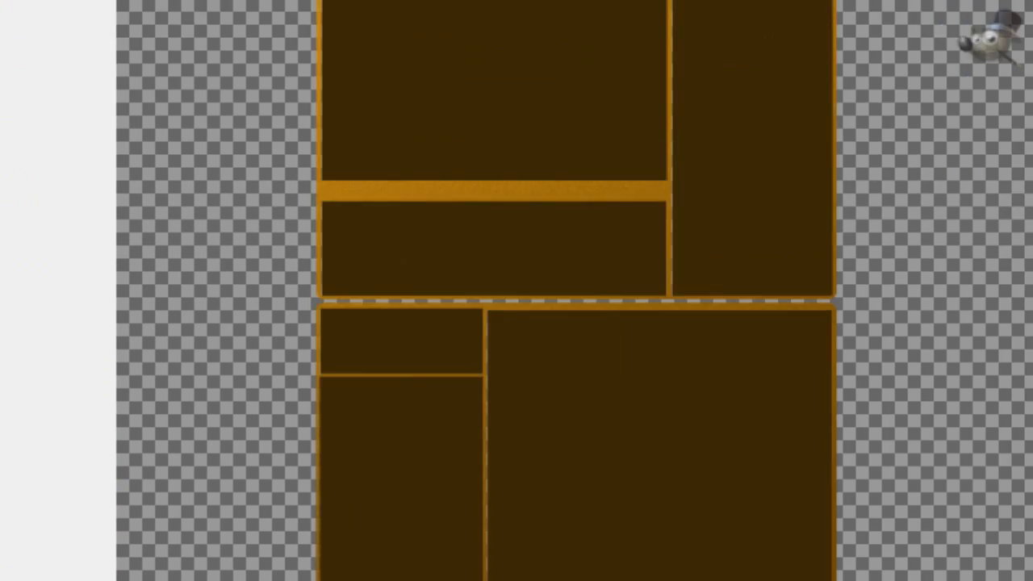
left_click(747, 208)
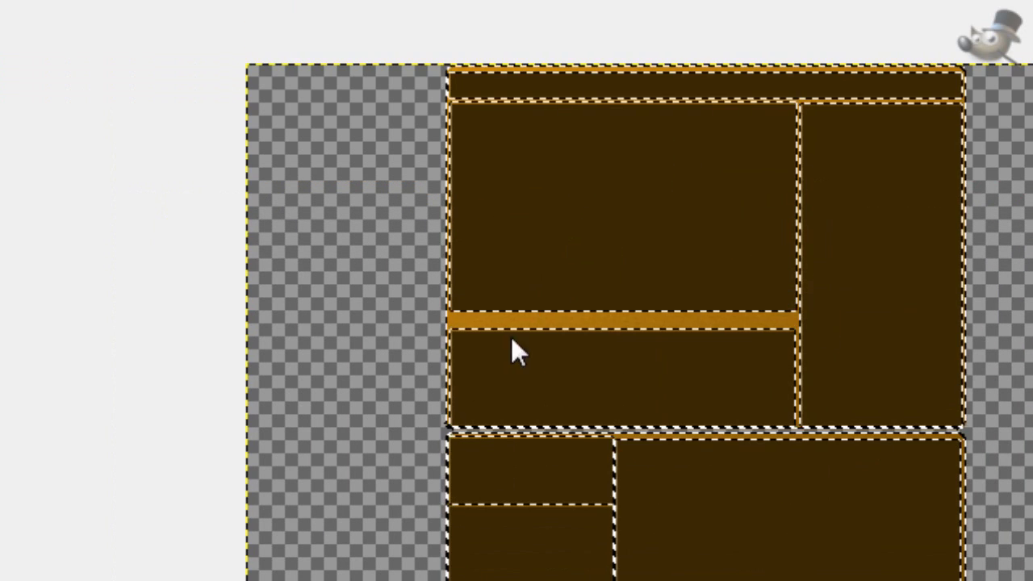
key("ctrl+shift+a")
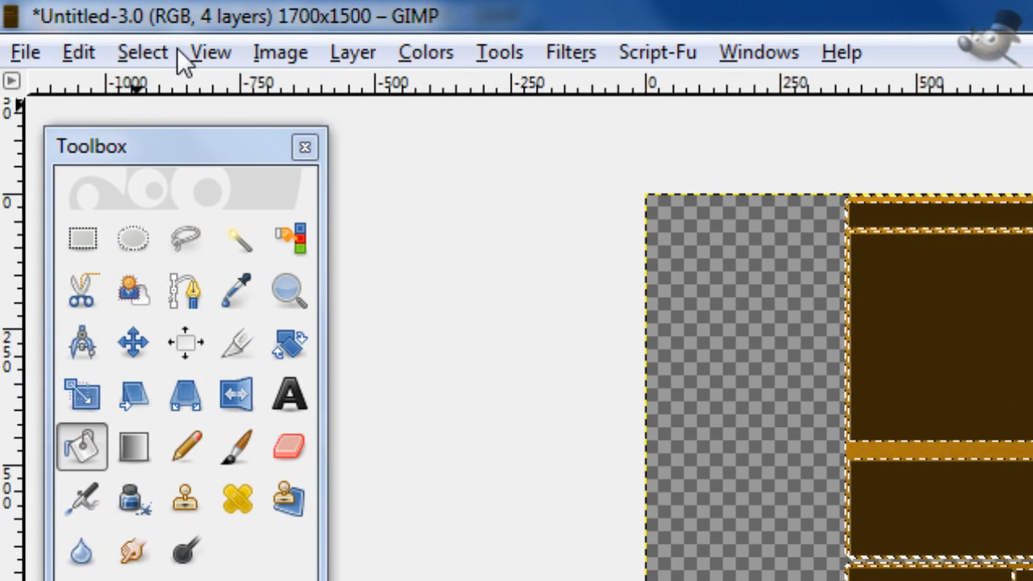
Step: Grow the selection around the frame by 4 pixels
left_click(121, 54)
left_click(218, 480)
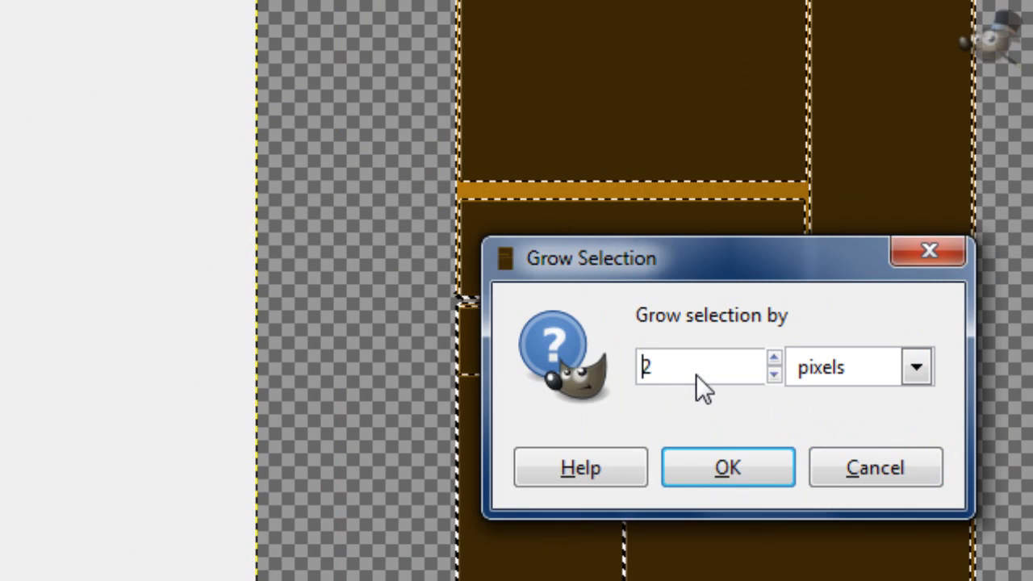
scroll(696, 375, "up", 2)
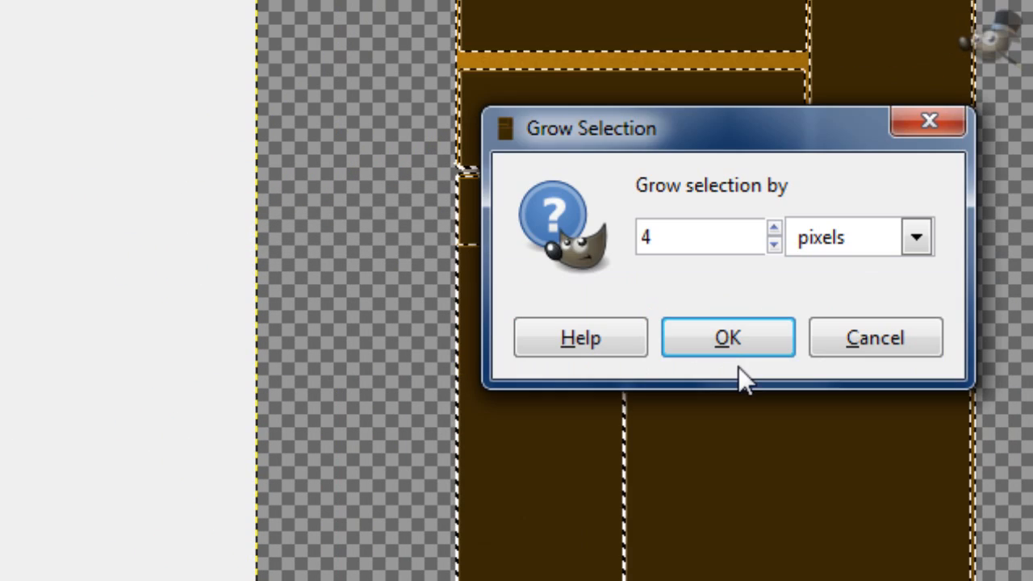
left_click(736, 474)
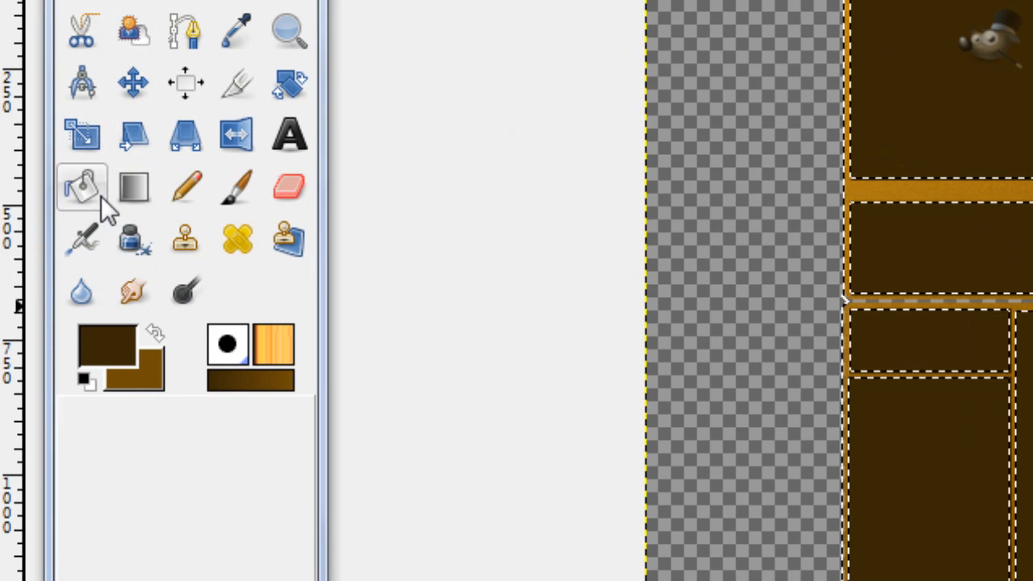
Step: Fill the grown selection with the default black on the new layer and clear the selection
left_click(84, 378)
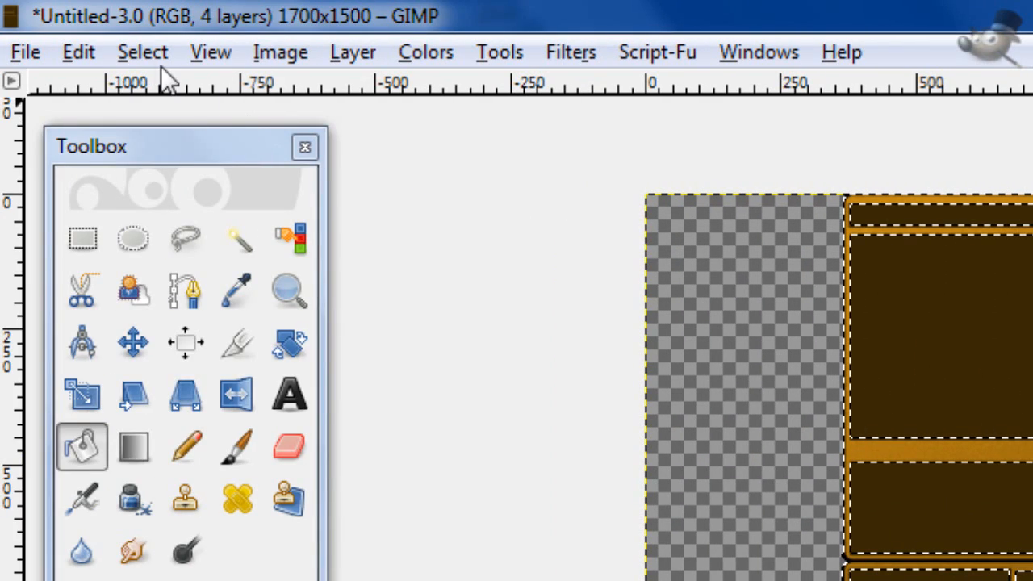
left_click(143, 51)
left_click(180, 132)
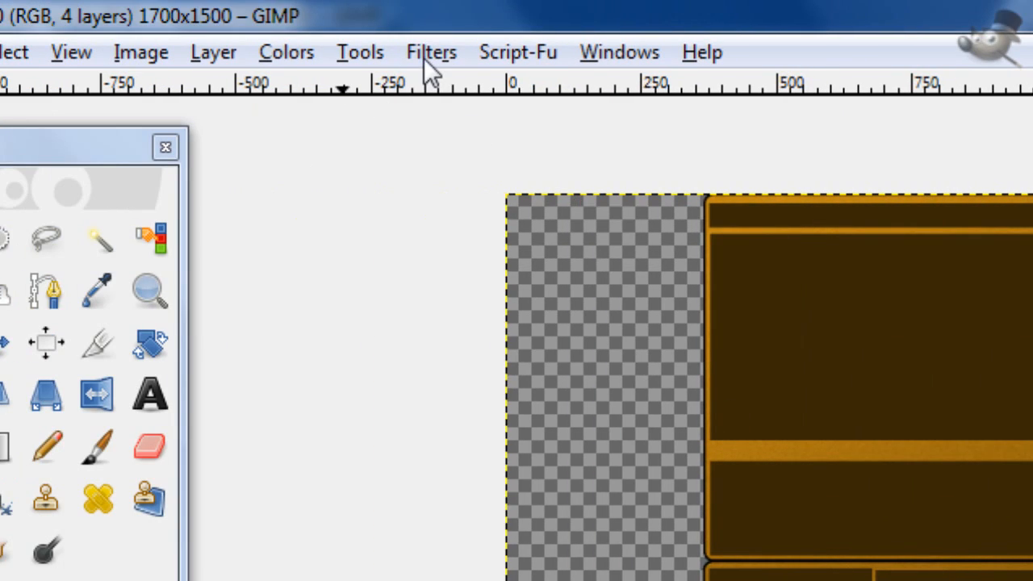
Step: Apply a Gaussian Blur with a horizontal and vertical radius of 55 px to the black shape behind the frame
left_click(424, 58)
mouse_move(714, 238)
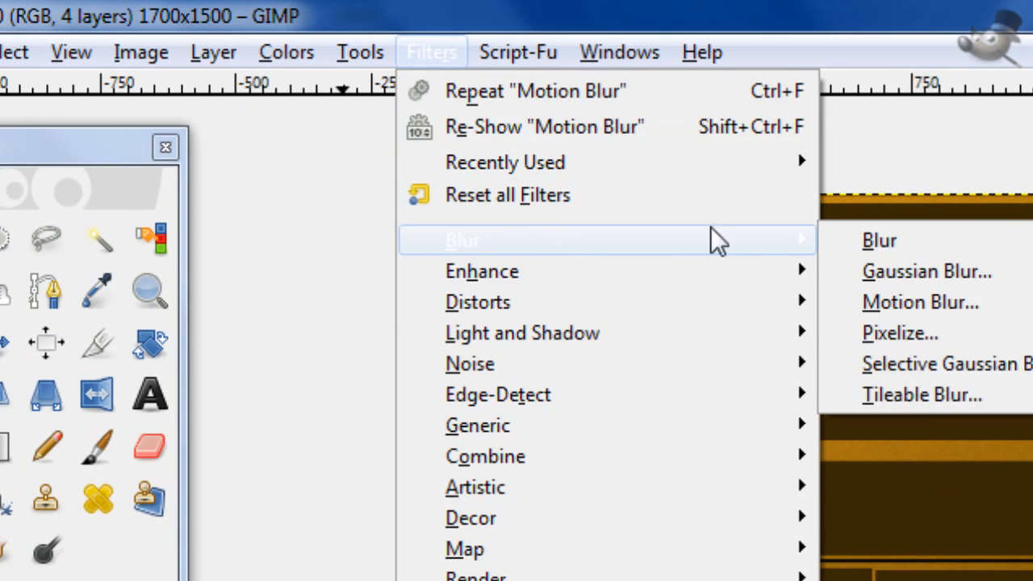
left_click(888, 270)
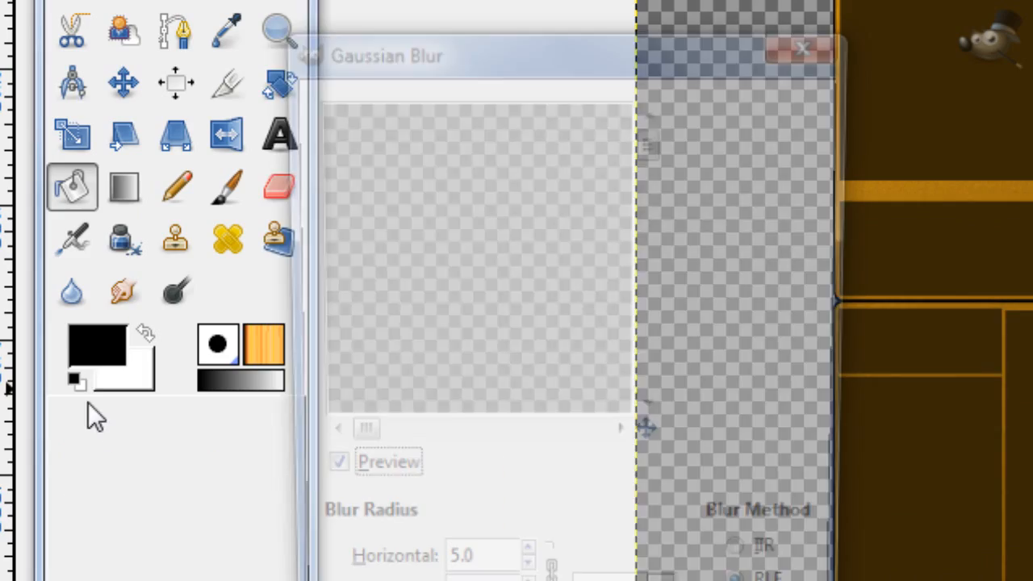
left_click_drag(646, 429, 706, 491)
left_click_drag(716, 230, 716, 230)
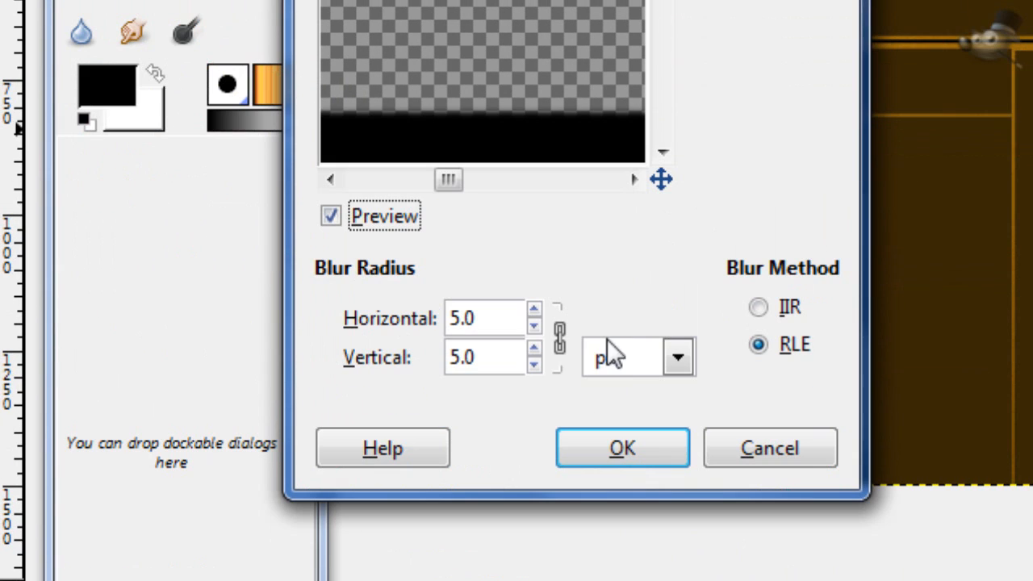
scroll(513, 308, "up", 14)
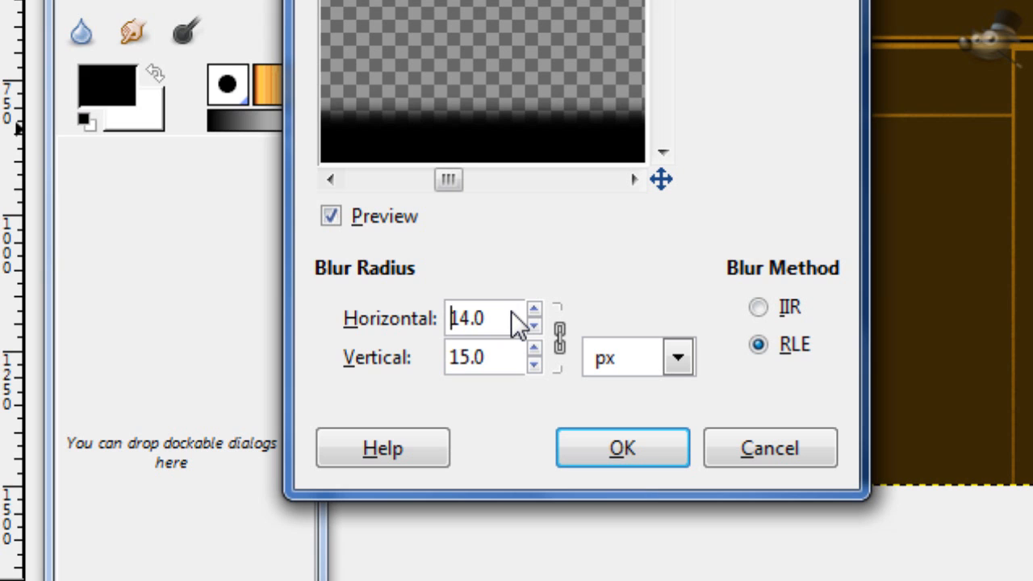
scroll(509, 310, "up", 20)
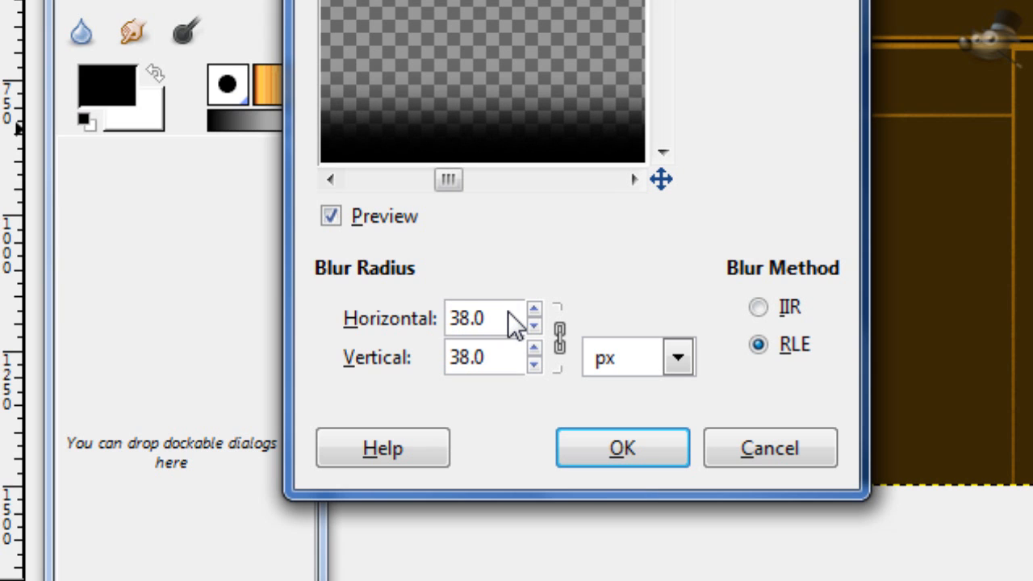
scroll(507, 310, "up", 9)
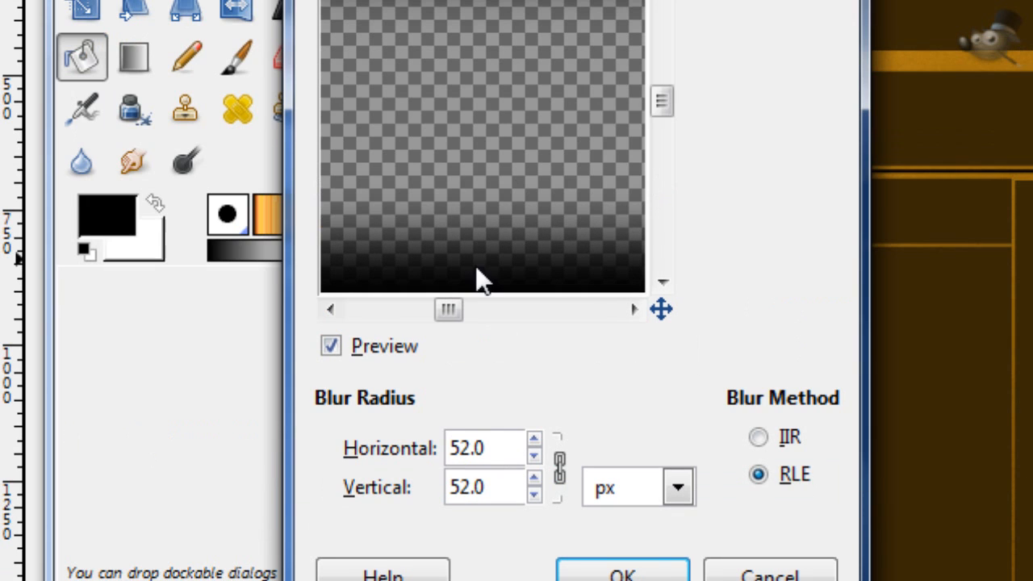
scroll(477, 445, "up", 3)
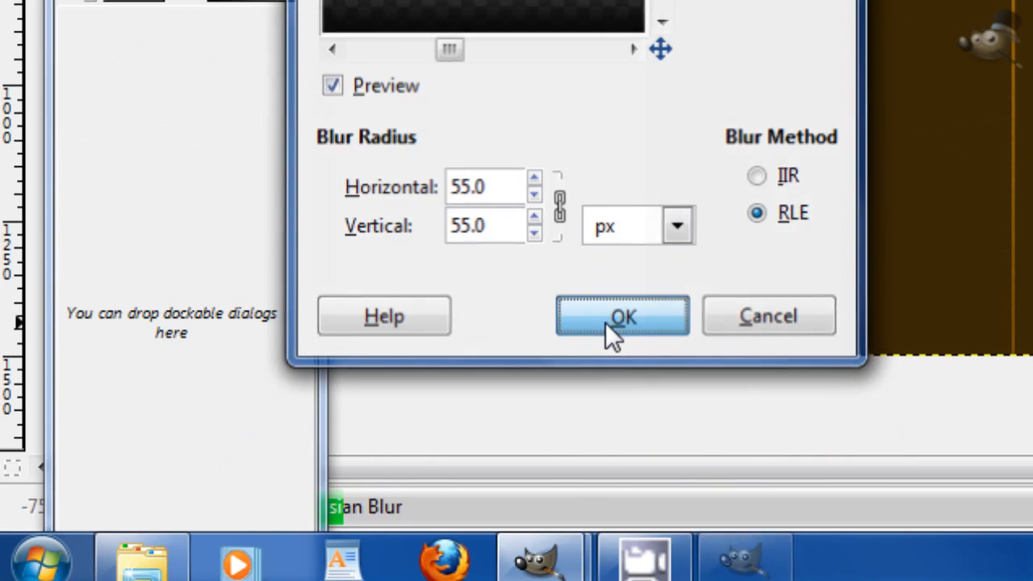
left_click(607, 321)
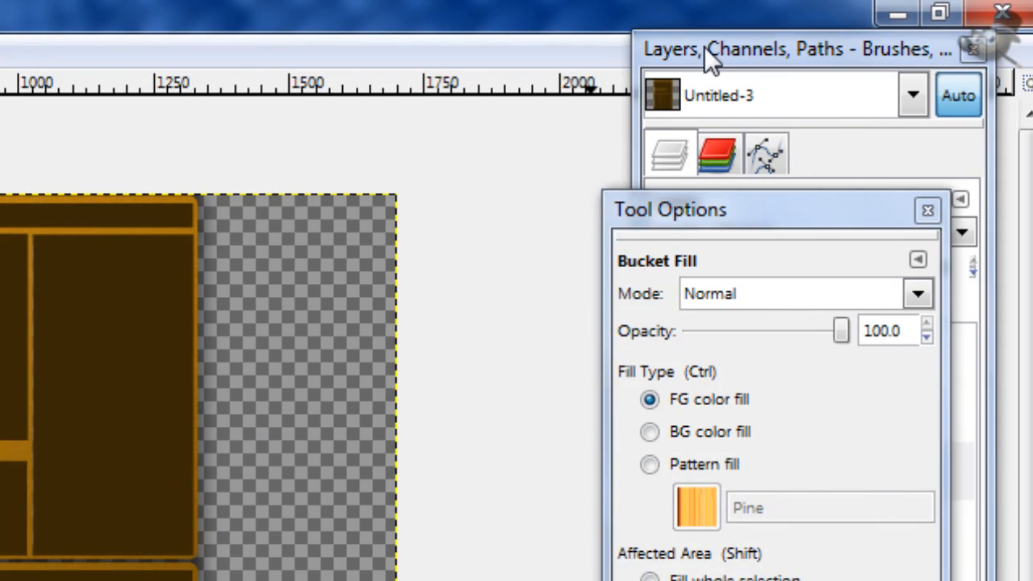
Step: Apply the Blinds distortion to the empty background layer with vertical orientation, displacement 70 and 7 segments
left_click(704, 46)
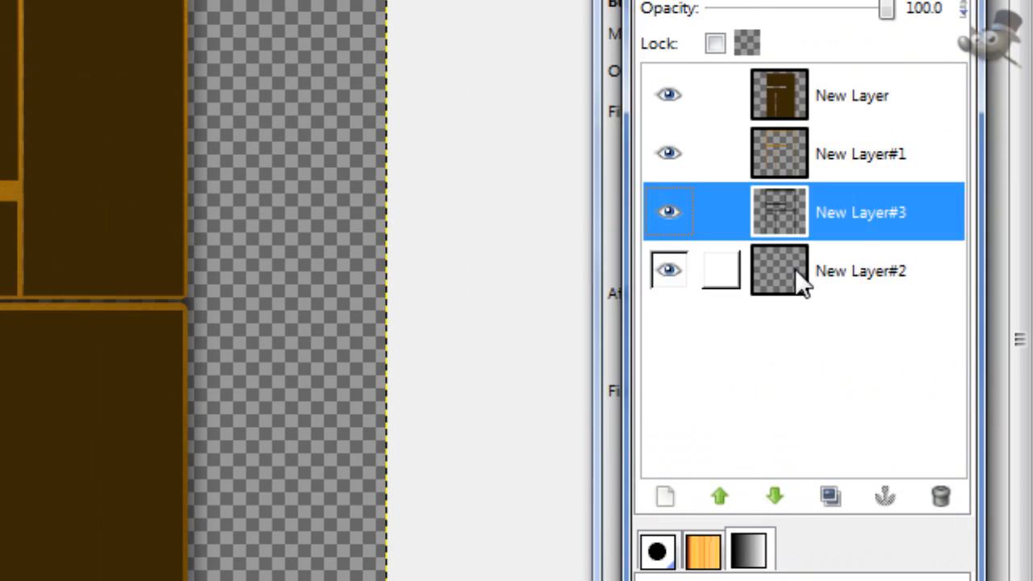
left_click(795, 272)
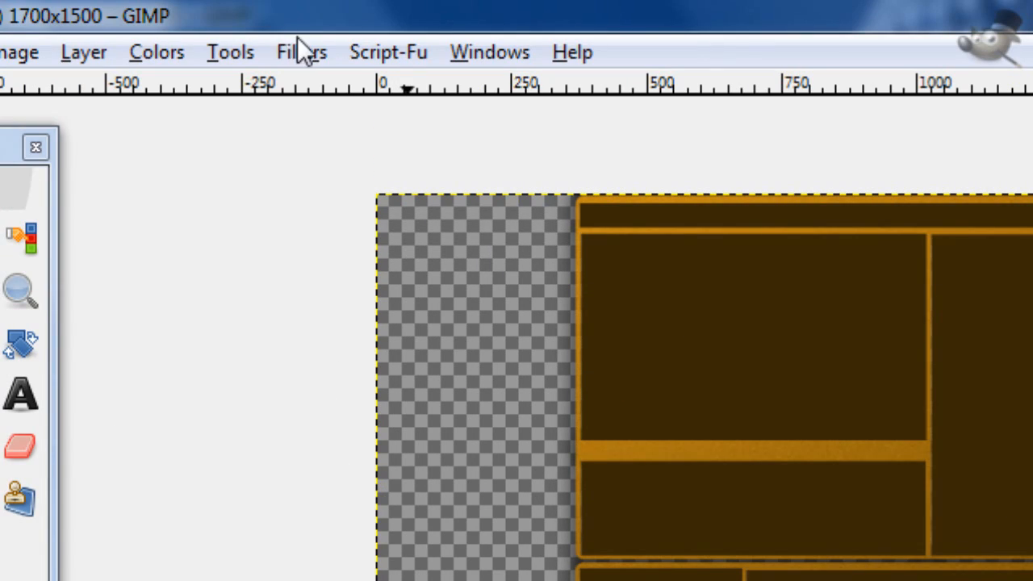
left_click(296, 52)
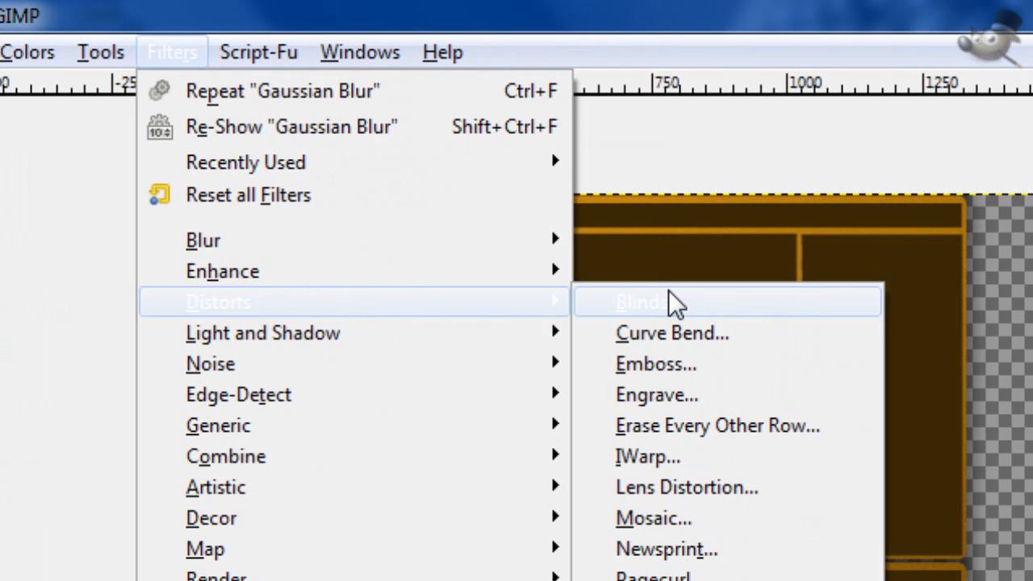
left_click(796, 302)
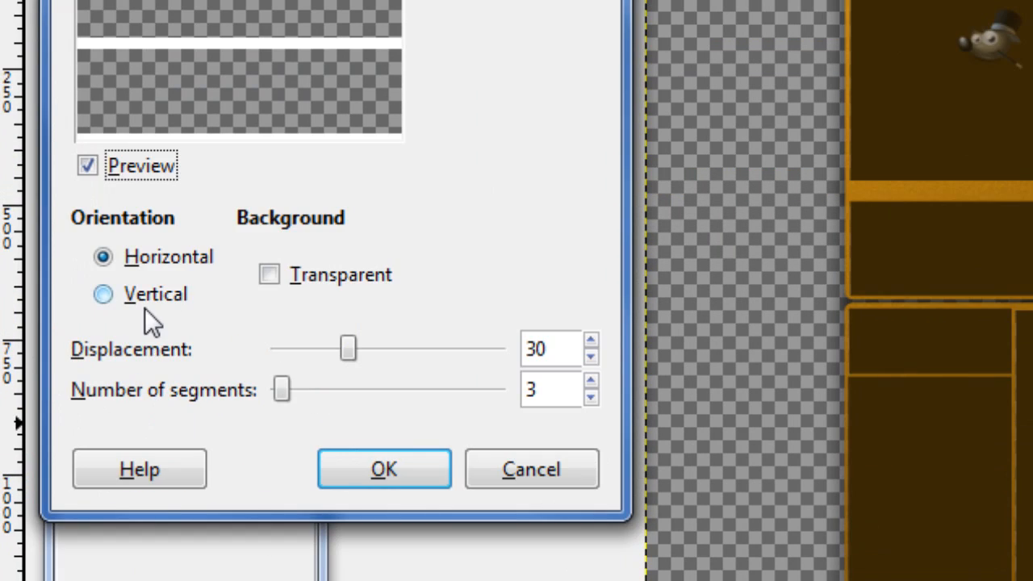
left_click(147, 559)
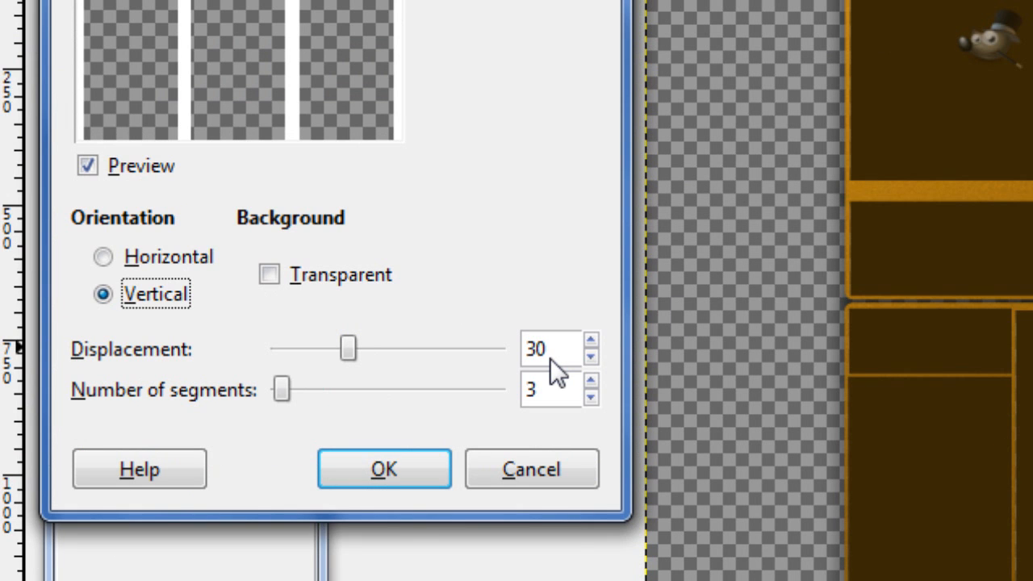
scroll(540, 384, "up", 3)
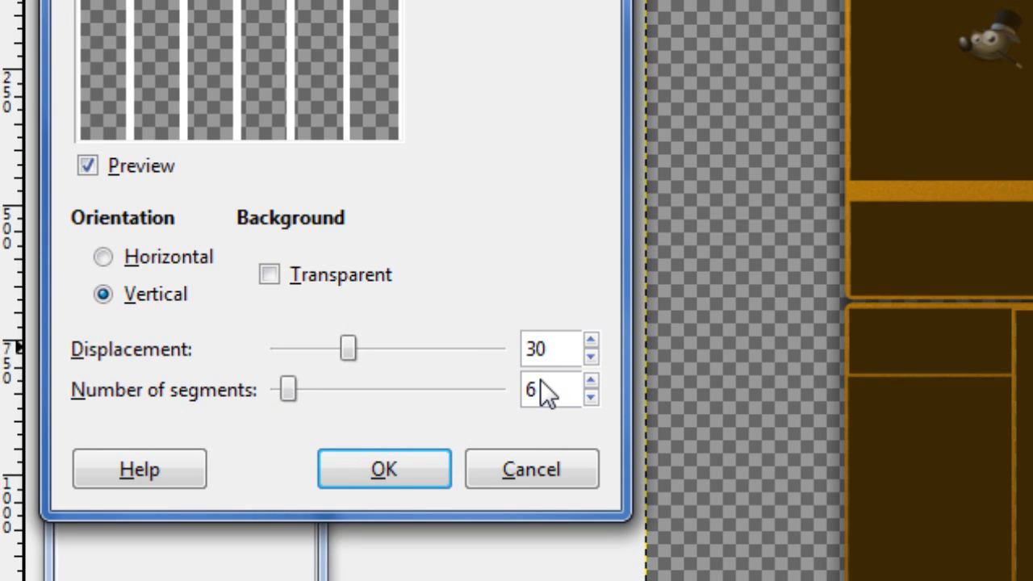
scroll(540, 382, "up", 1)
scroll(565, 348, "up", 18)
scroll(564, 347, "up", 17)
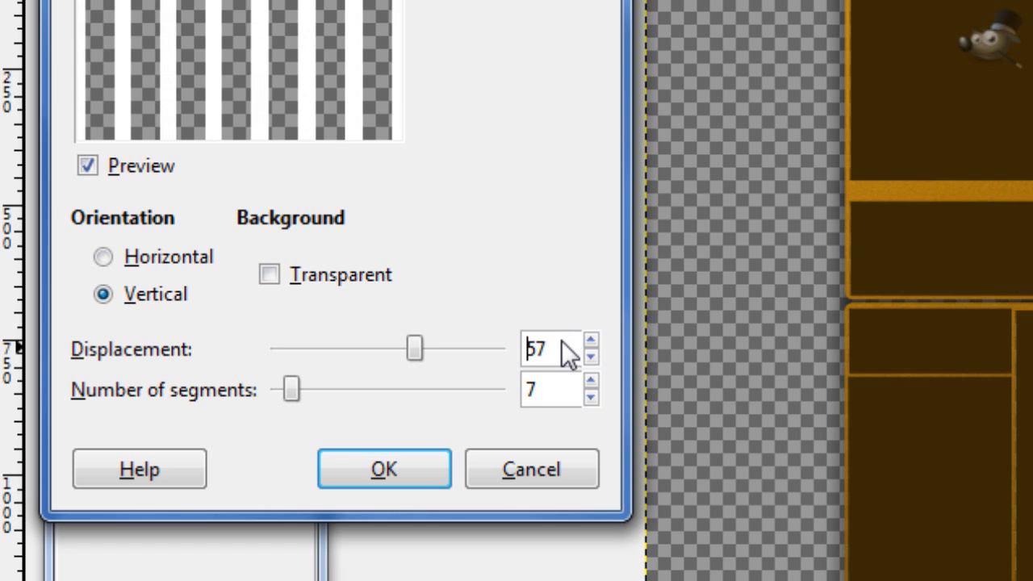
scroll(561, 341, "up", 4)
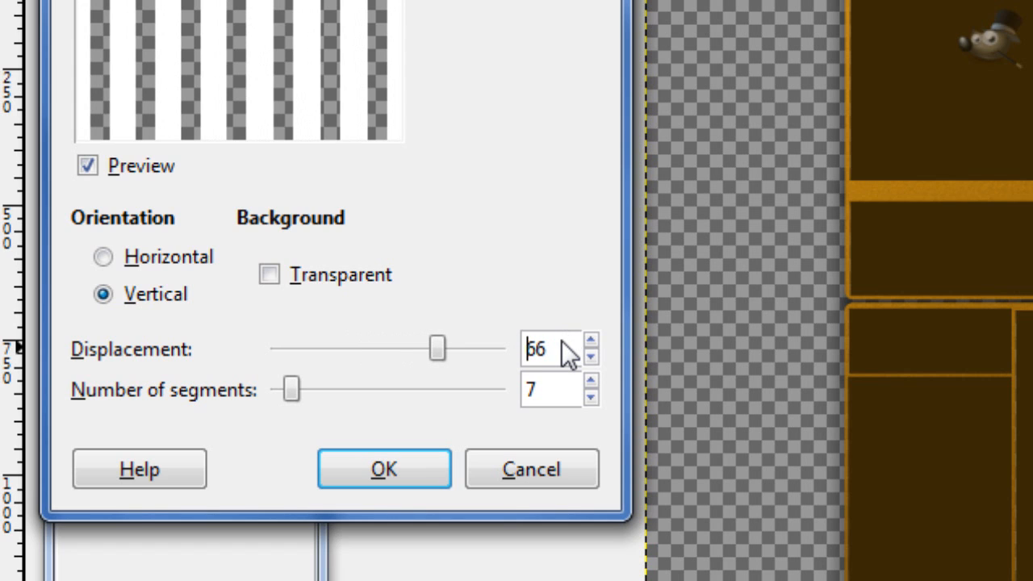
scroll(561, 348, "up", 1)
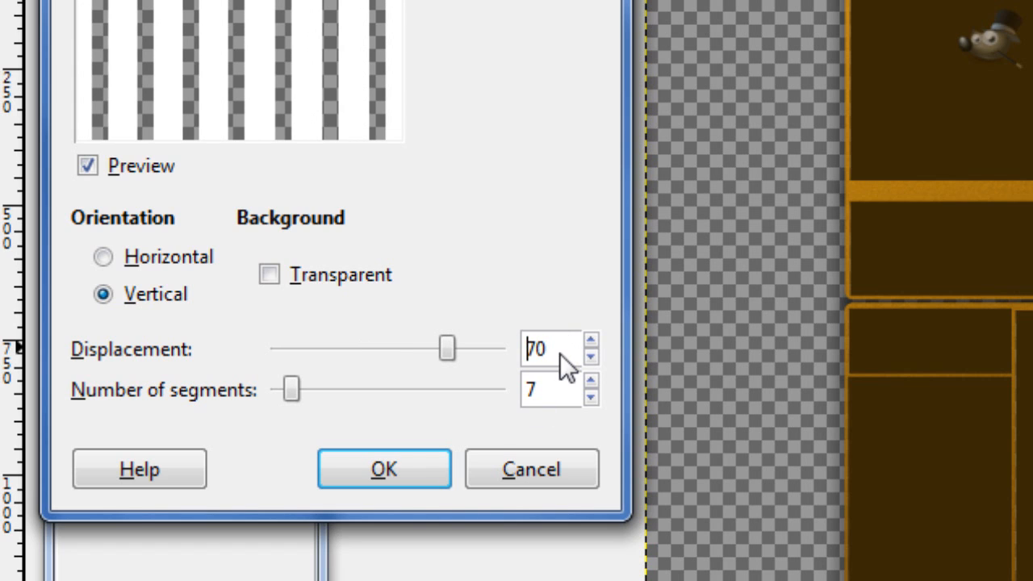
left_click(426, 469)
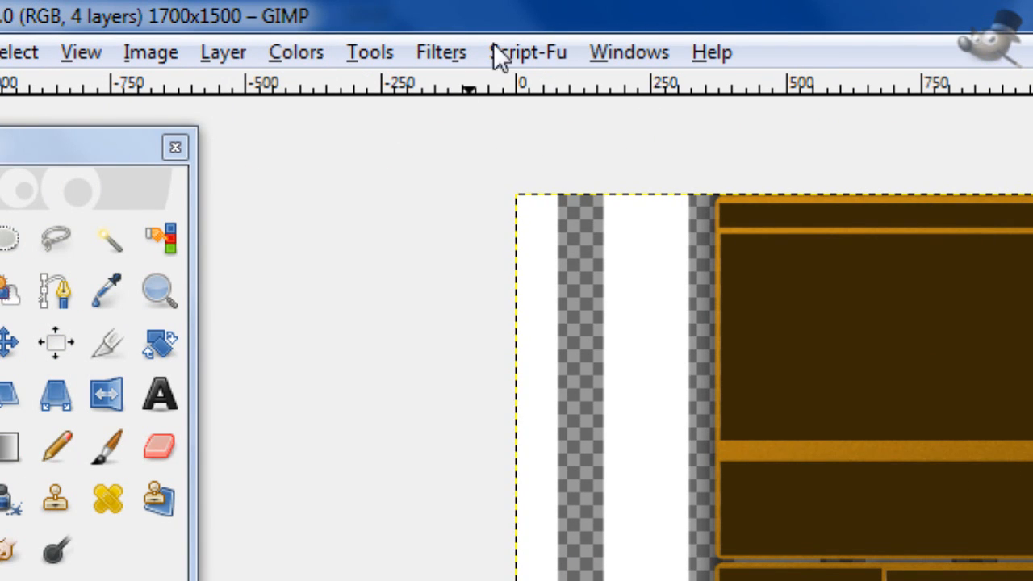
Step: Apply the Polar Coordinates distortion to the striped layer with circle depth 0, offset angle 0, Map from top and To polar enabled
left_click(444, 51)
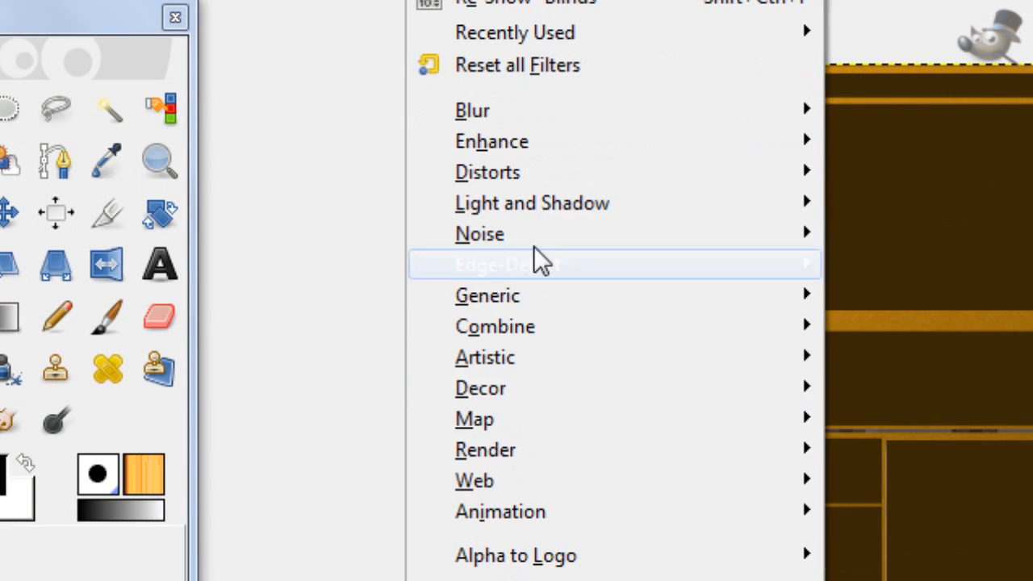
mouse_move(532, 304)
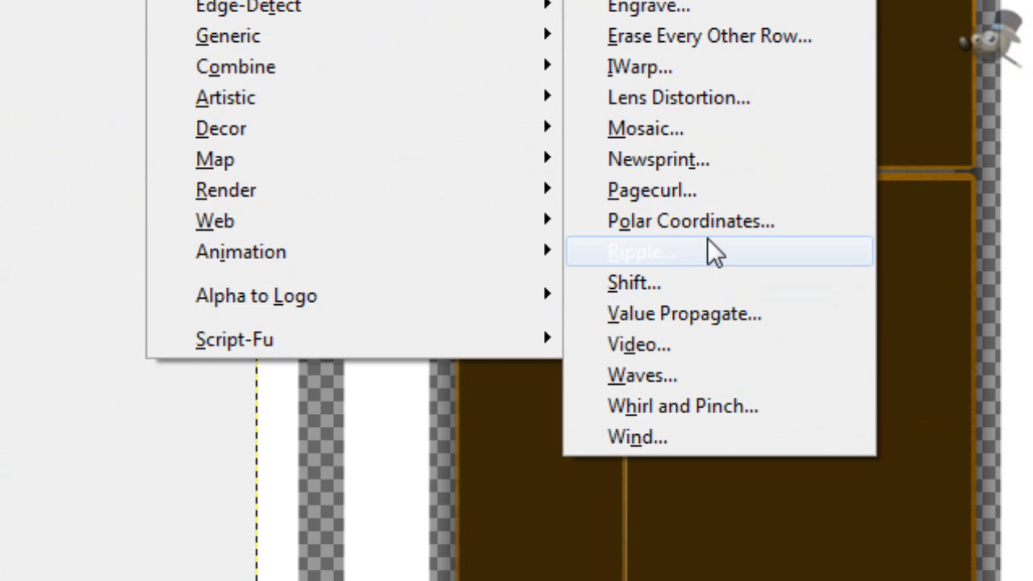
left_click(710, 351)
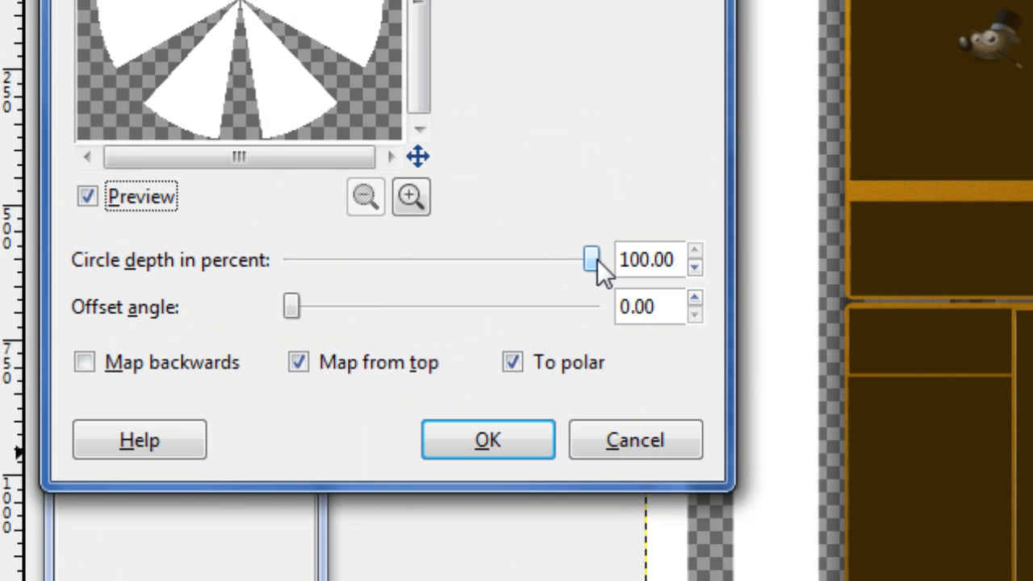
left_click_drag(597, 259, 5, 256)
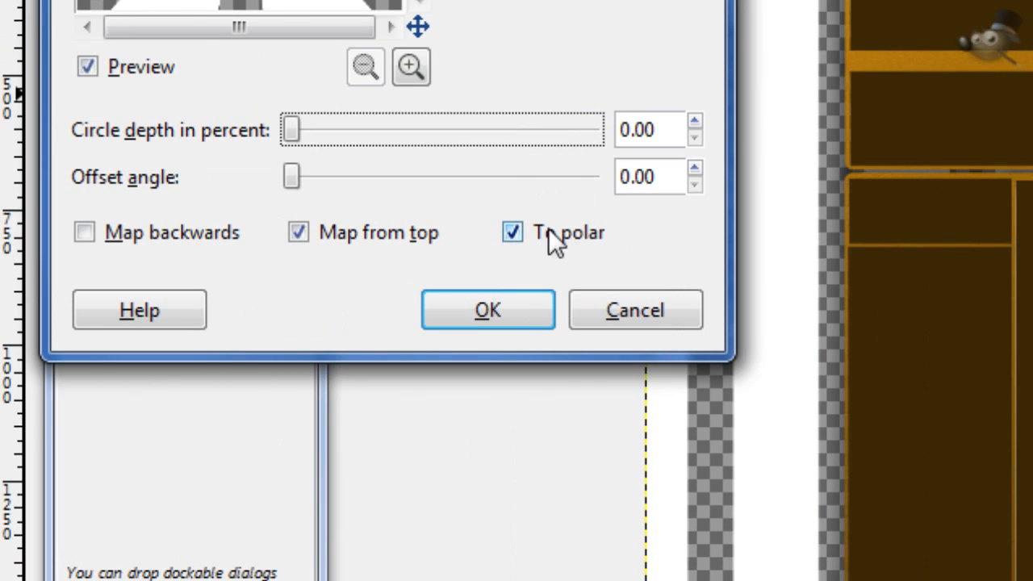
left_click(297, 235)
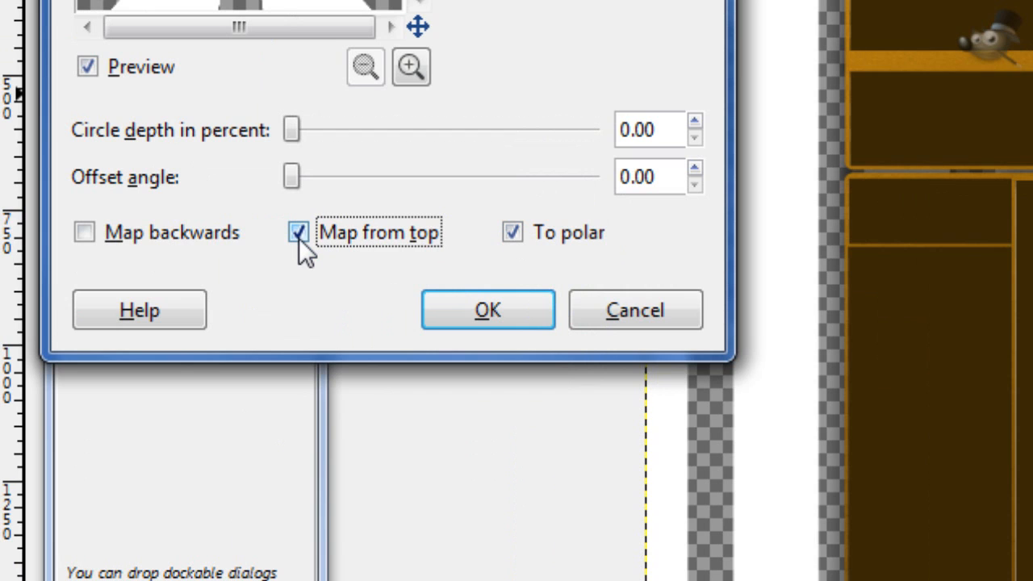
left_click_drag(290, 178, 593, 179)
left_click(456, 175)
left_click(414, 175)
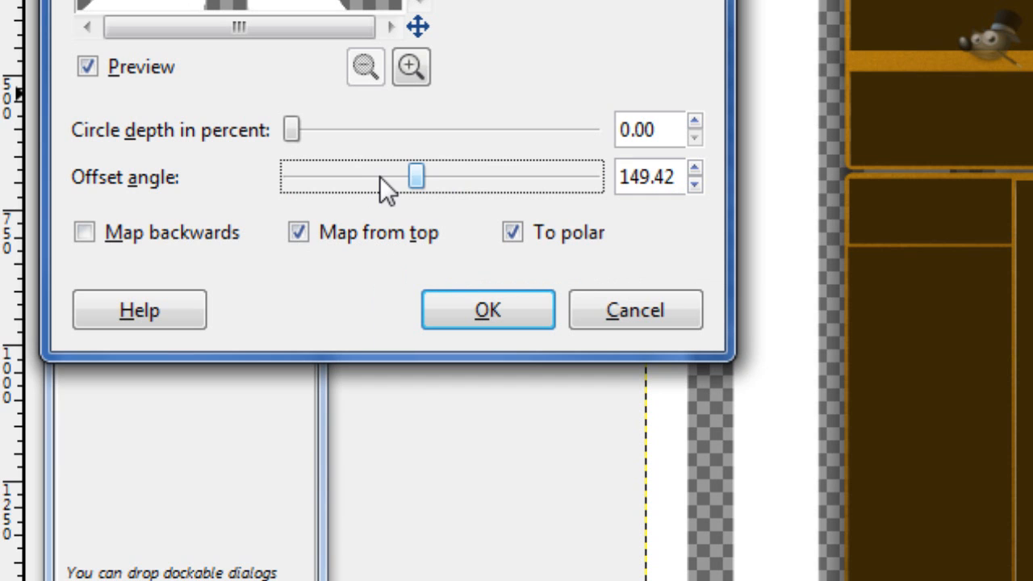
left_click_drag(370, 176, 241, 183)
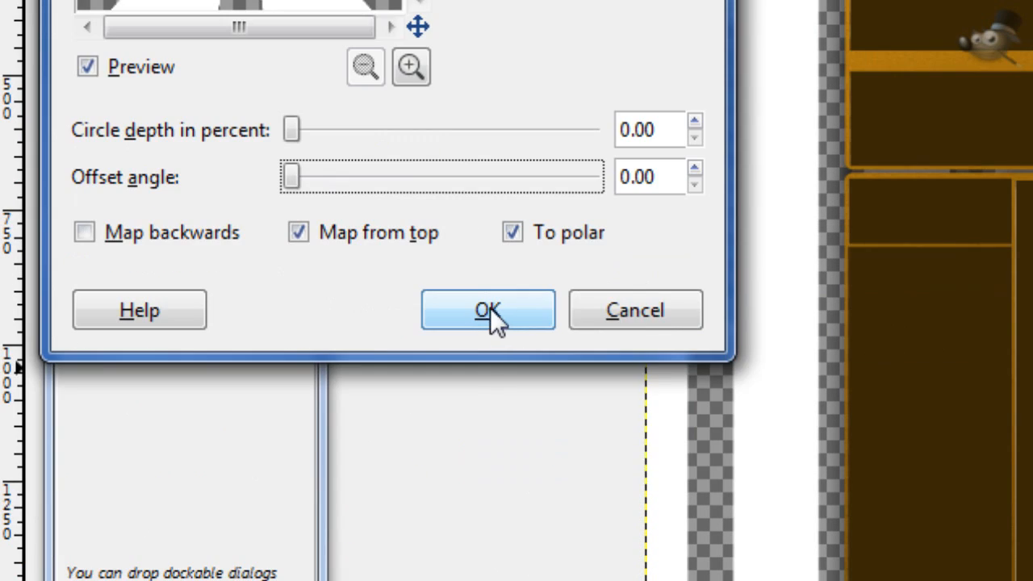
left_click(501, 447)
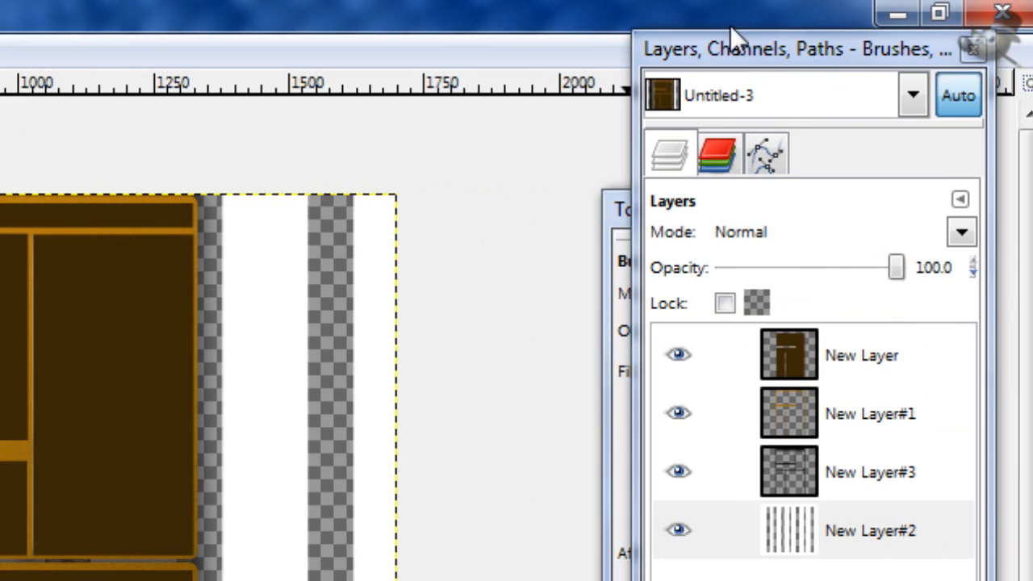
left_click_drag(729, 54, 752, 107)
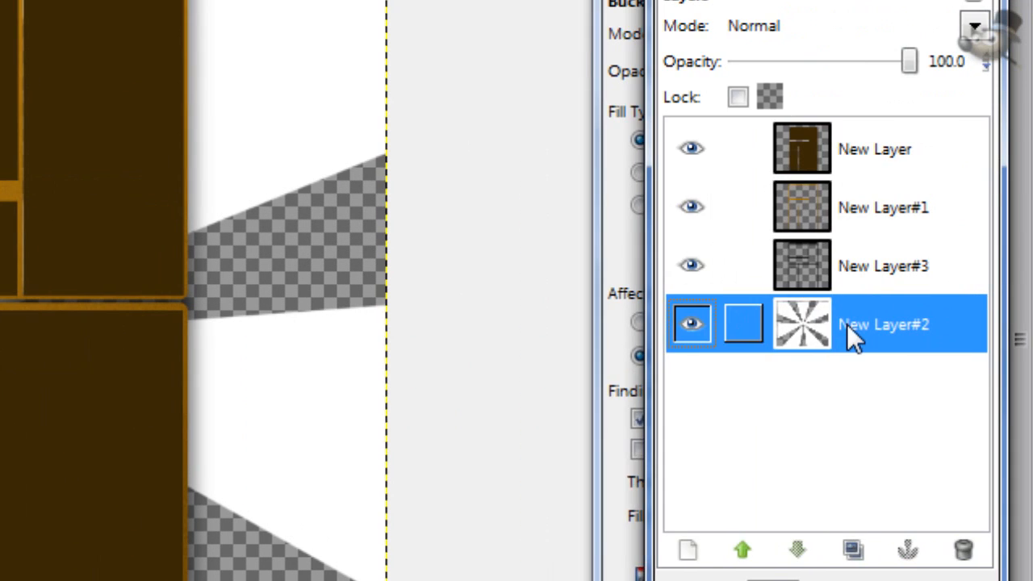
Step: Select the opaque rays of New Layer#2 from its alpha and set the foreground colour to dark brown 3a2805
right_click(846, 323)
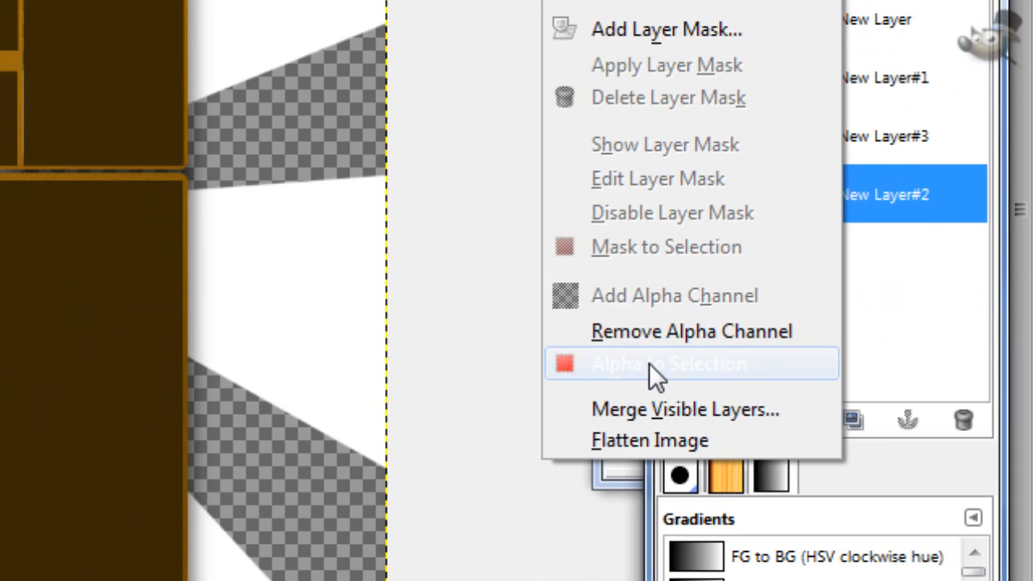
left_click(651, 363)
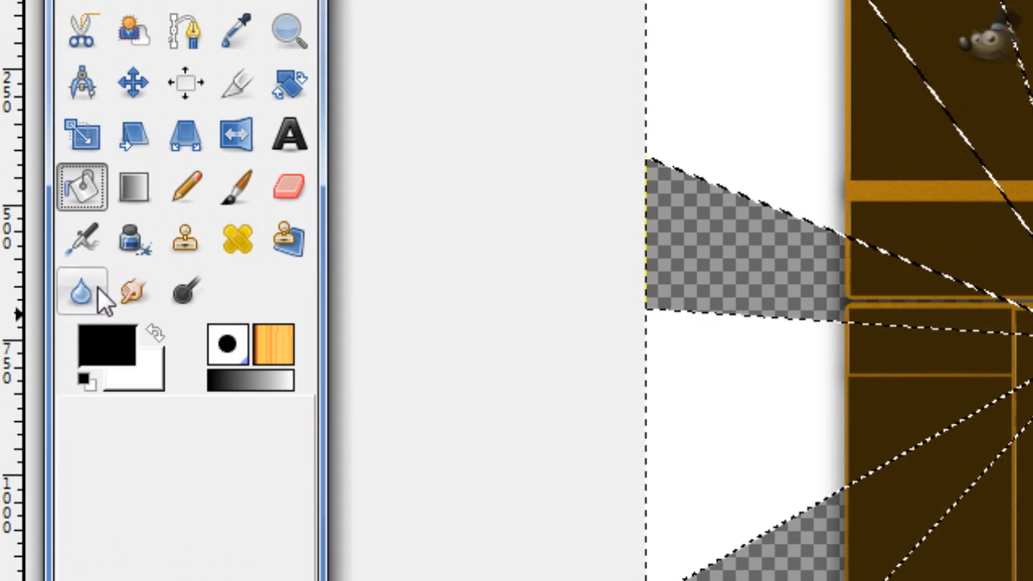
left_click(111, 355)
left_click(724, 216)
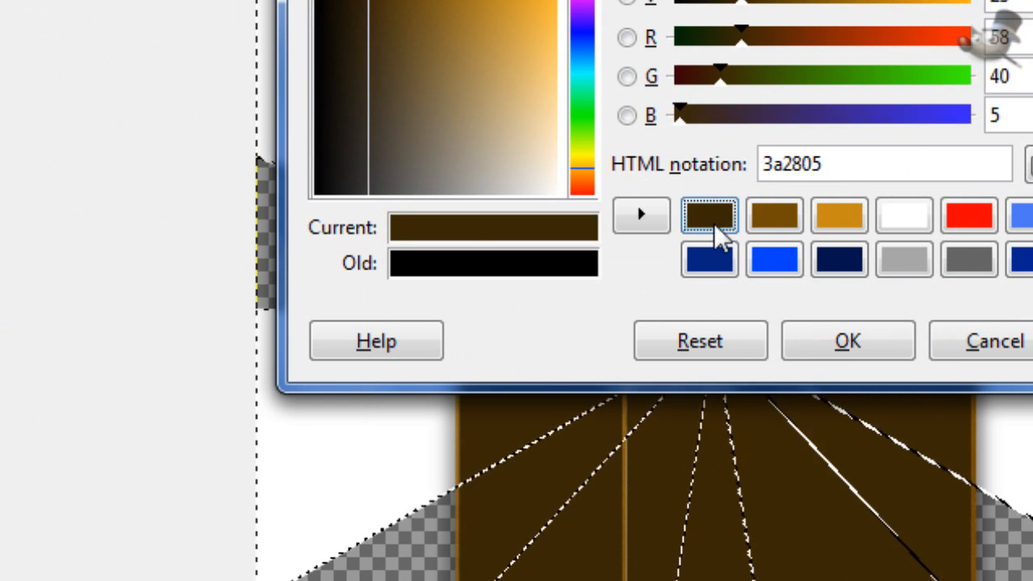
left_click(845, 348)
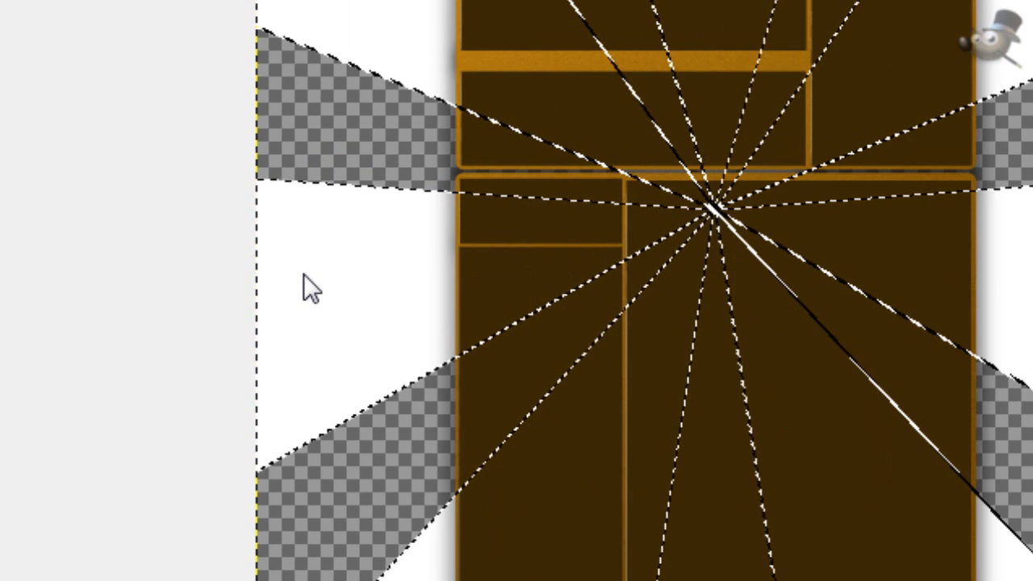
Step: Fill all the selected white rays with the dark brown foreground colour and clear the selection
left_click(174, 404)
left_click(337, 259)
left_click(732, 236)
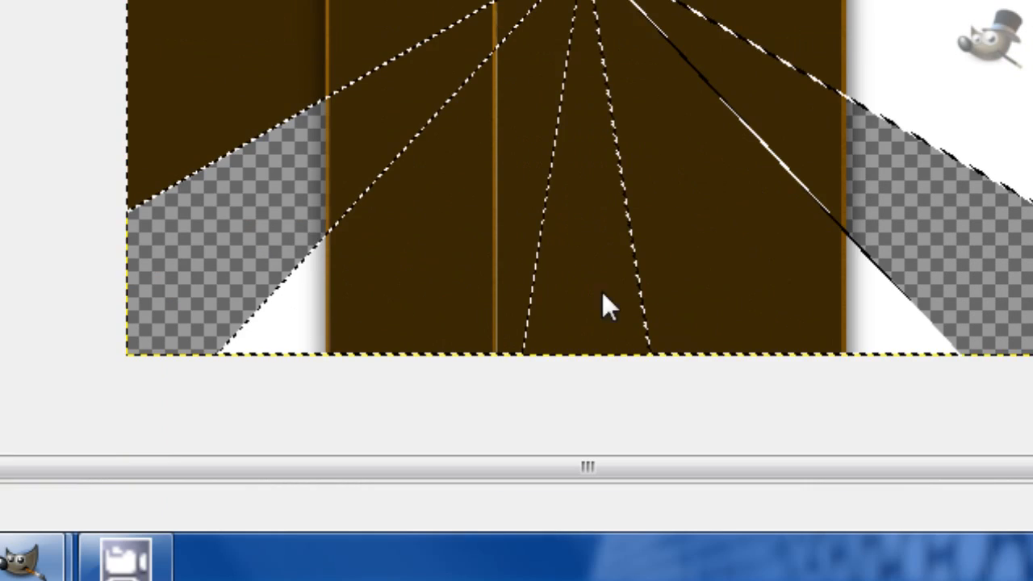
key("ctrl+shift+a")
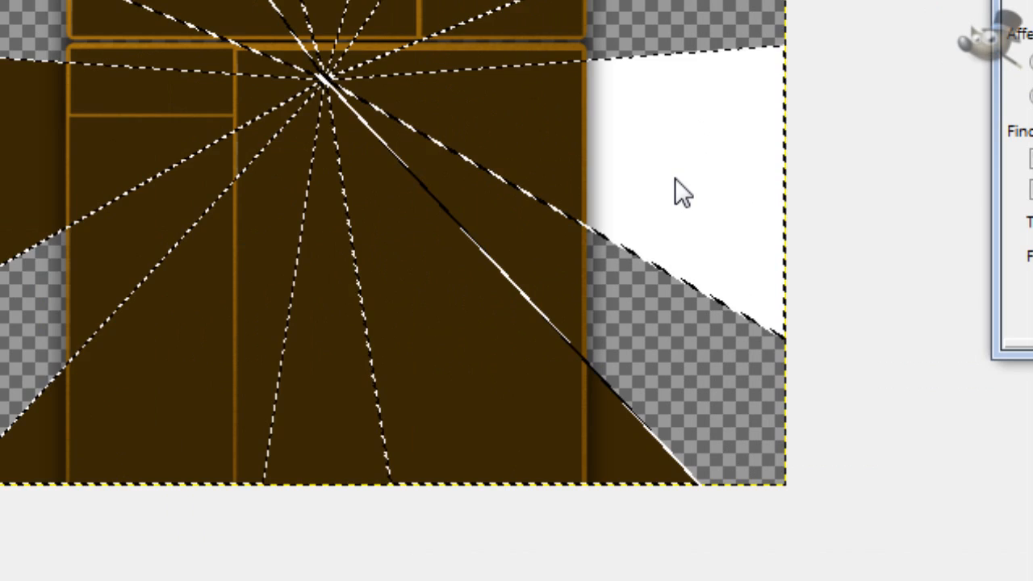
left_click(933, 49)
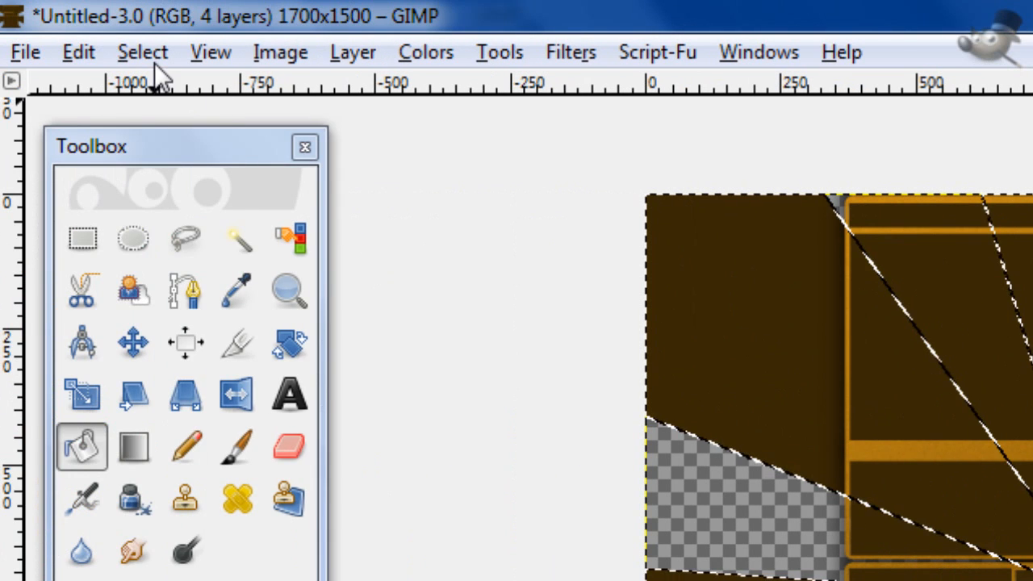
left_click(143, 52)
left_click(185, 137)
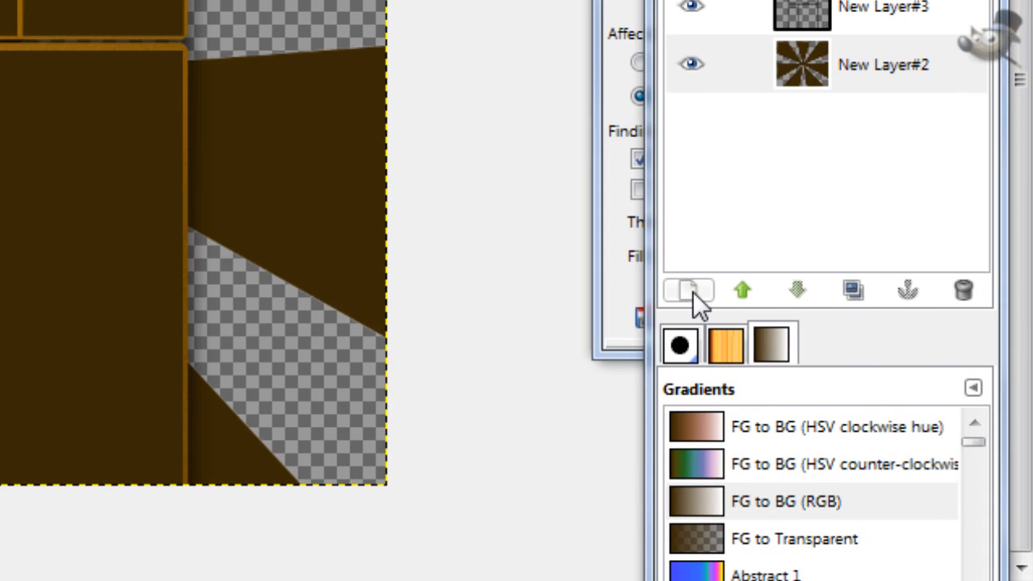
Step: Add a new transparent layer and lower it beneath the ray layer
left_click(692, 291)
left_click(40, 207)
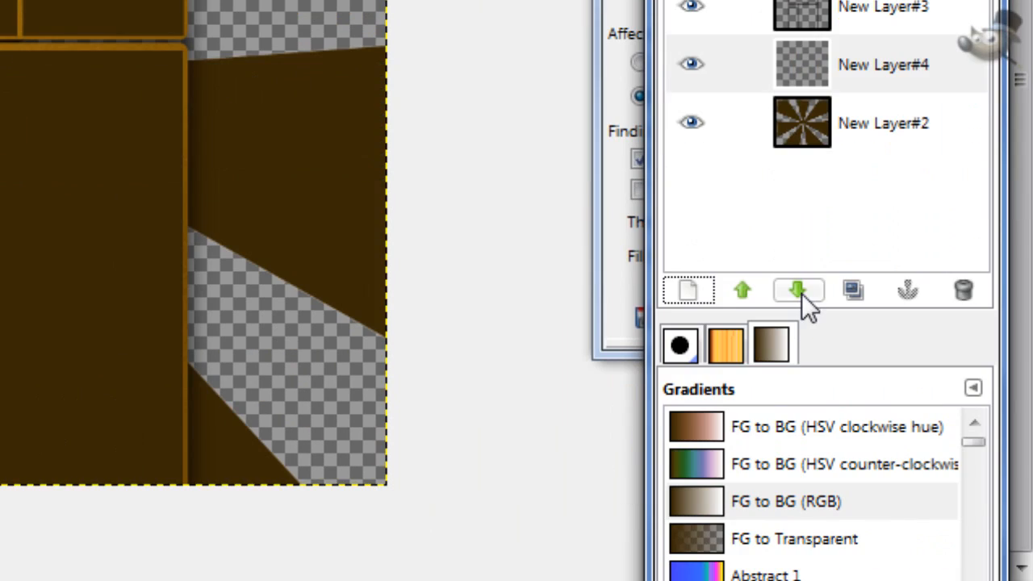
left_click(926, 420)
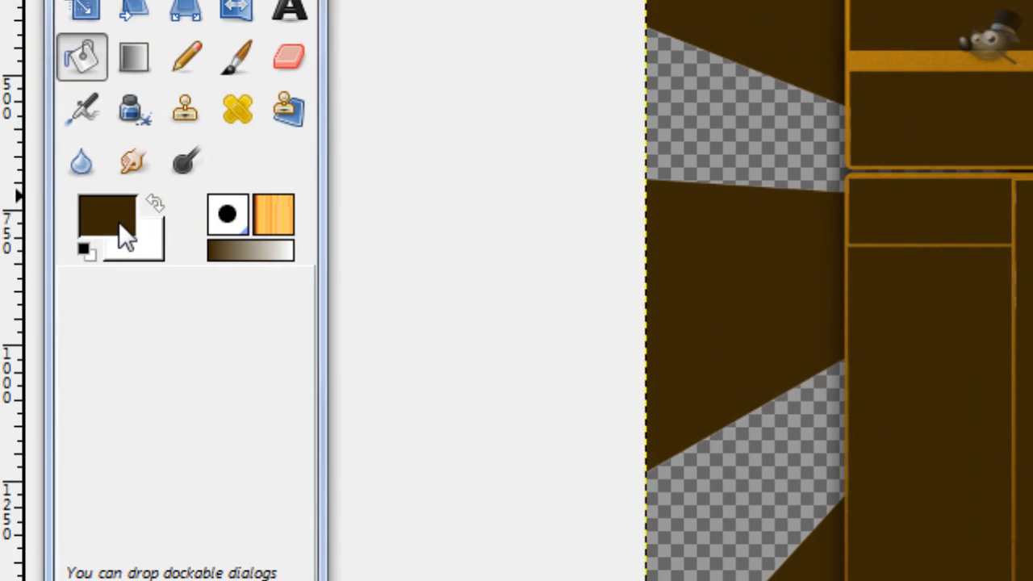
Step: Set the foreground colour to lighter brown 8a5d06 and fill the new bottom layer with it
left_click(118, 223)
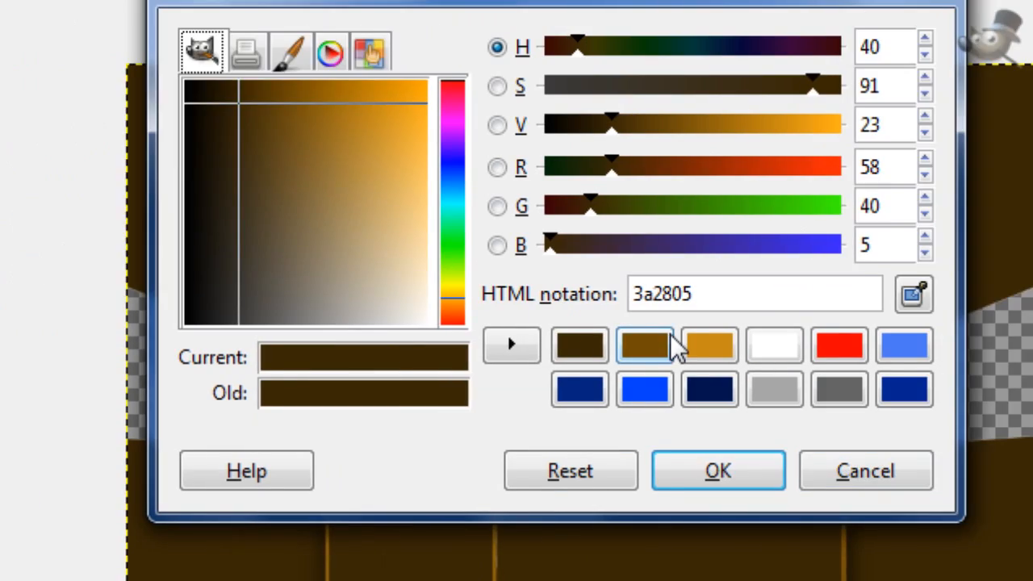
left_click(1032, 84)
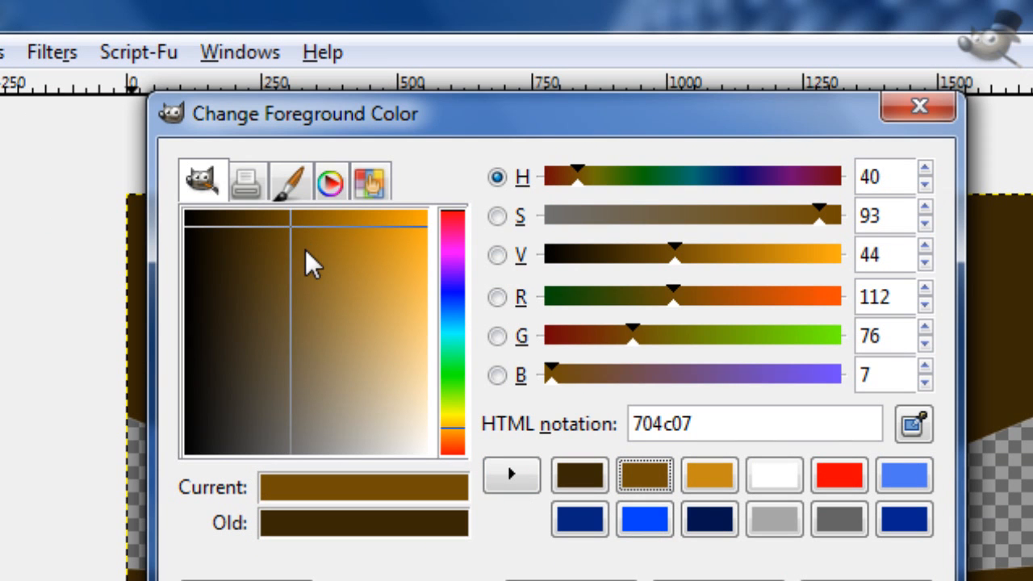
left_click_drag(292, 98, 311, 100)
left_click_drag(311, 230, 314, 216)
left_click(736, 330)
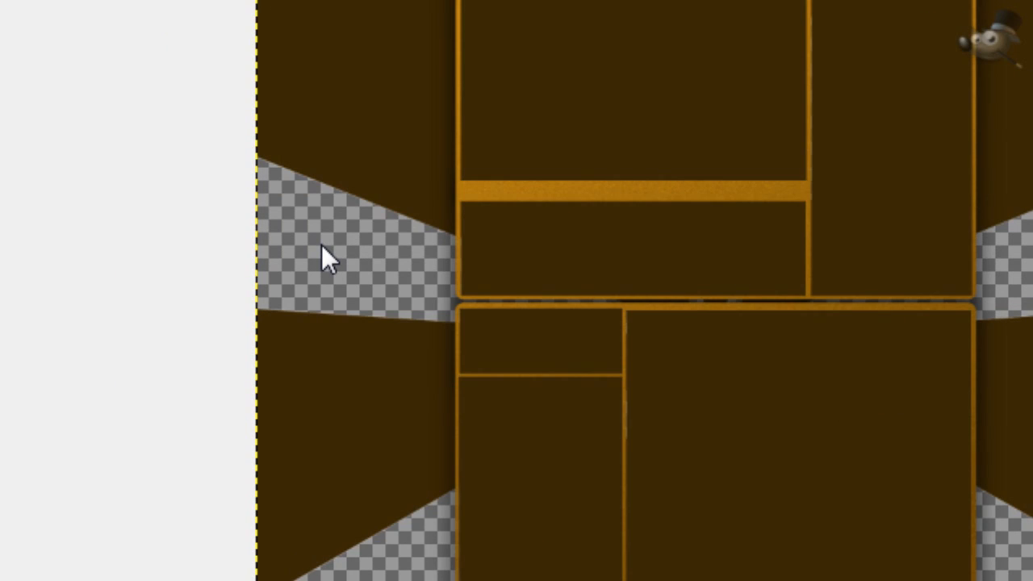
left_click(321, 244)
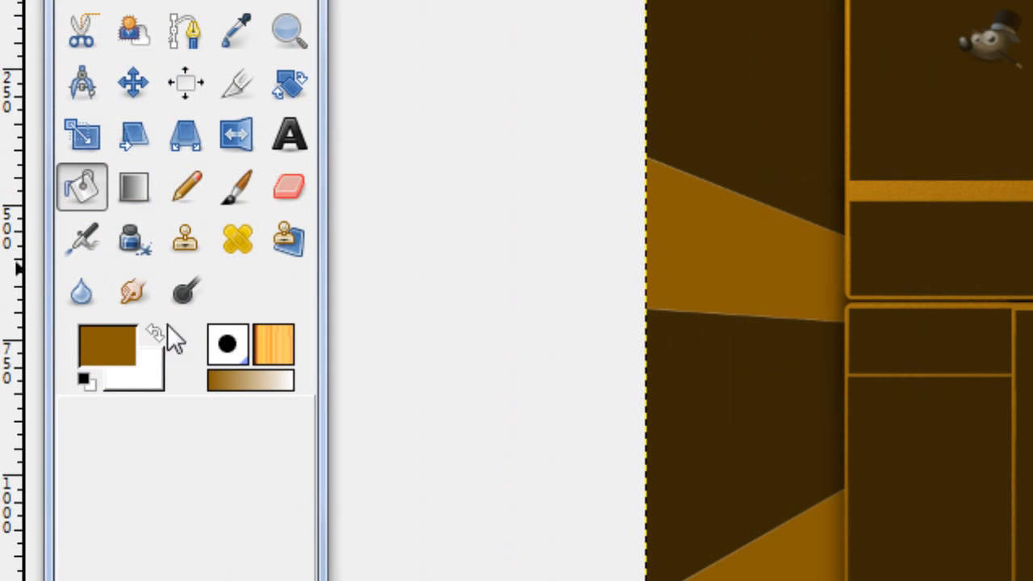
Step: Set the foreground colour back to the saved dark brown 3a2805
left_click(130, 349)
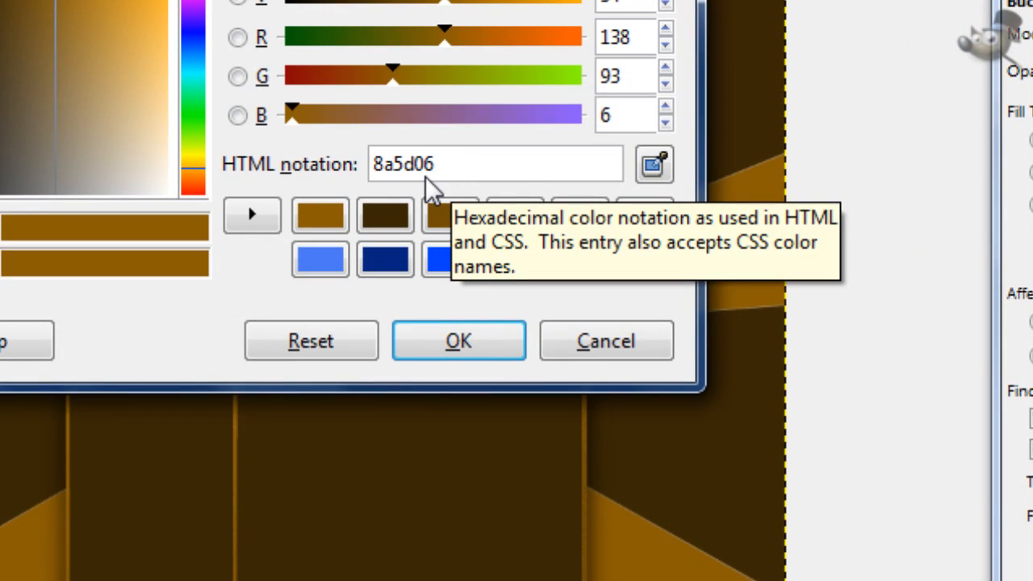
left_click(387, 223)
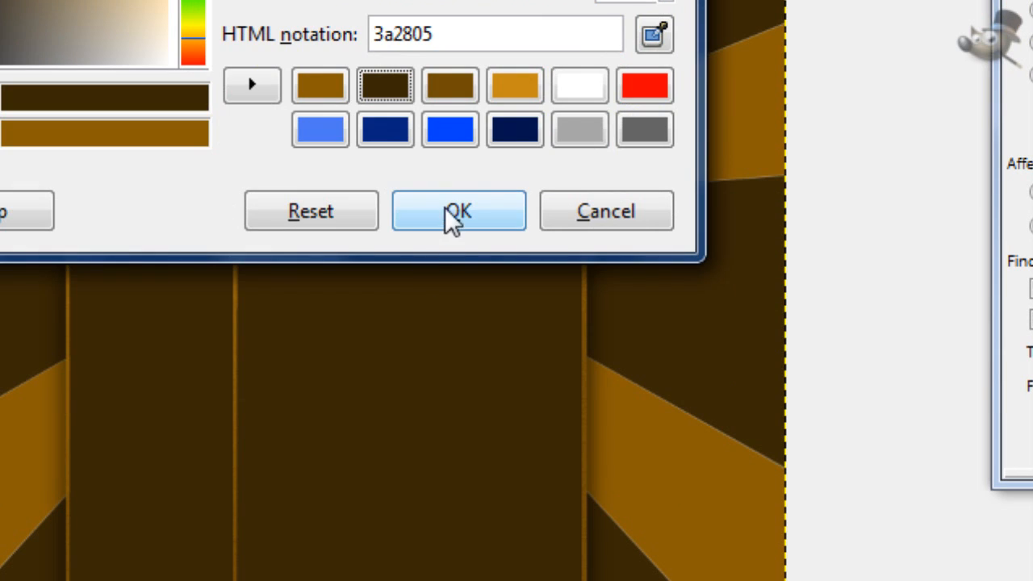
left_click(446, 212)
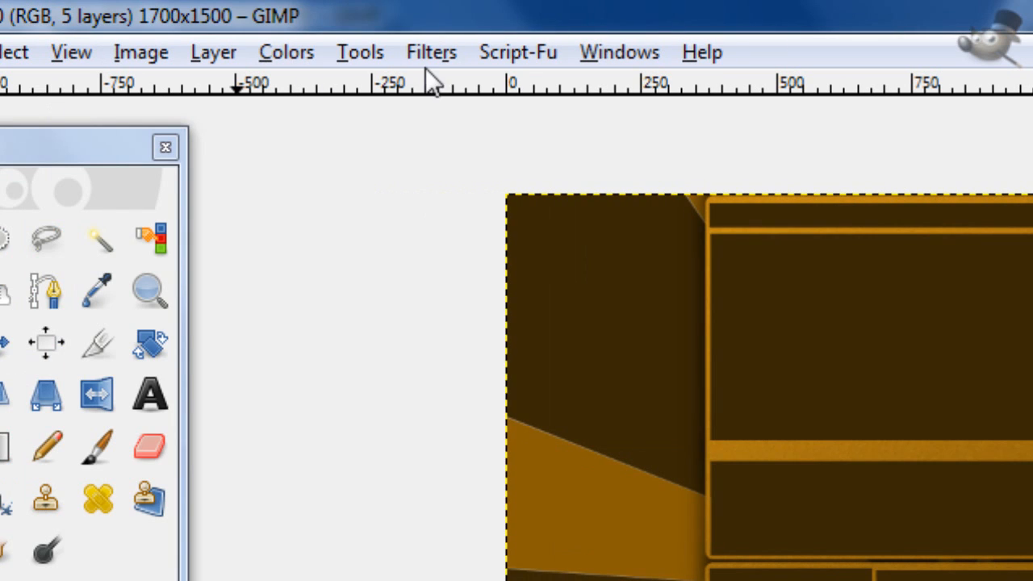
Step: Add a black drop shadow to the ray layer with offsets 6 and 6, blur radius 15, full opacity and resizing disallowed
left_click(430, 58)
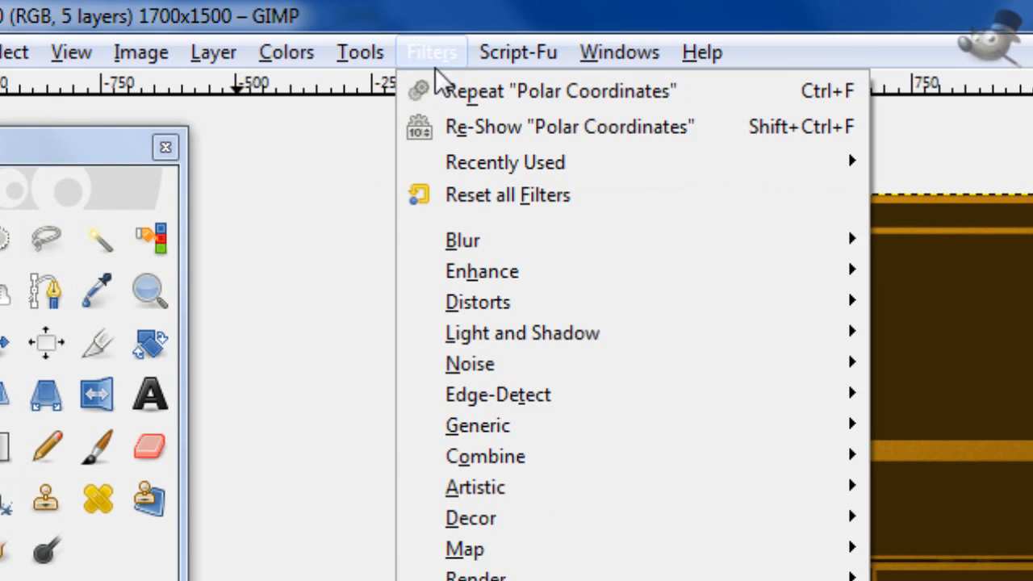
mouse_move(528, 334)
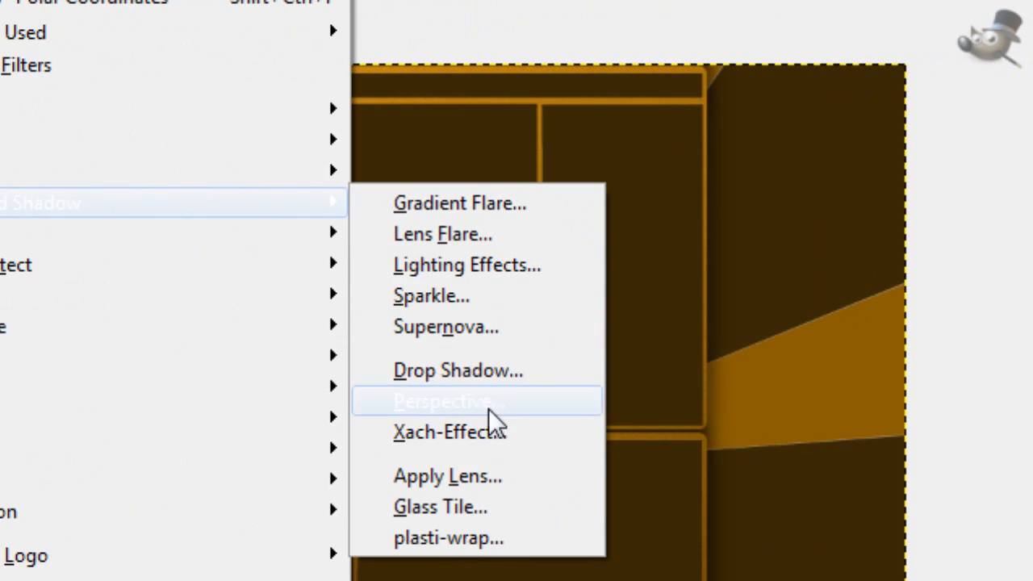
left_click(479, 371)
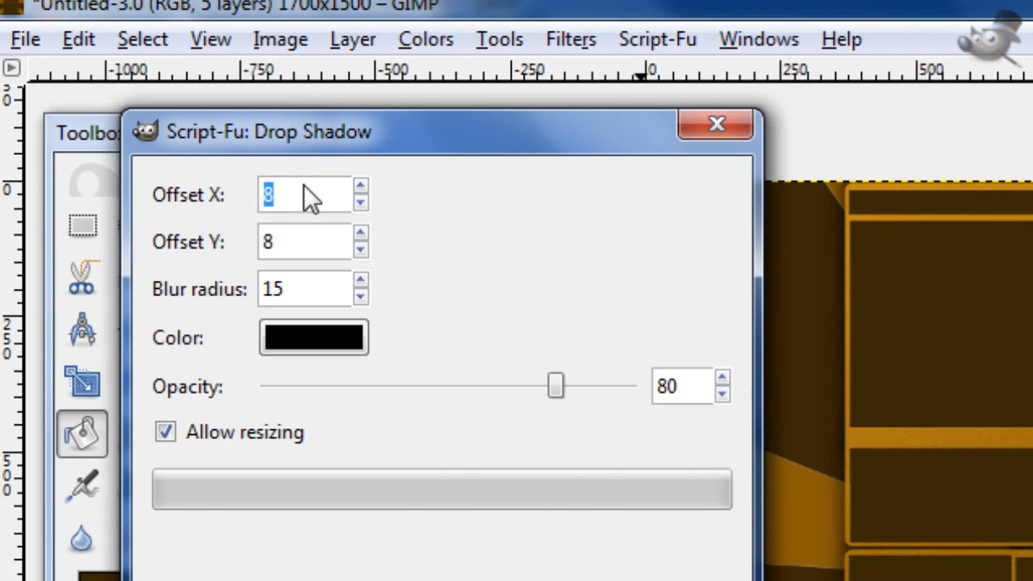
type("6")
left_click(233, 428)
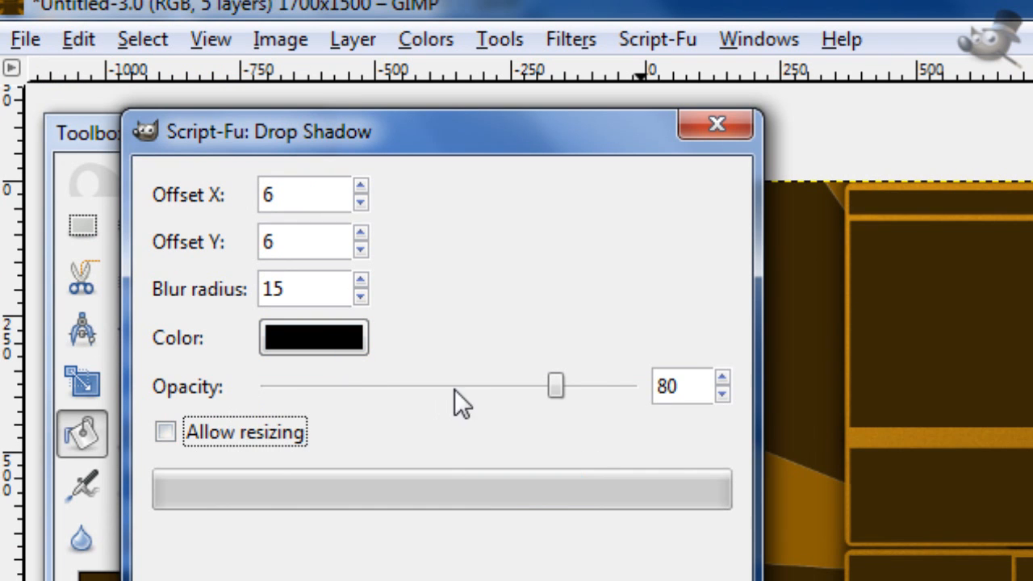
left_click_drag(555, 386, 637, 388)
left_click(544, 580)
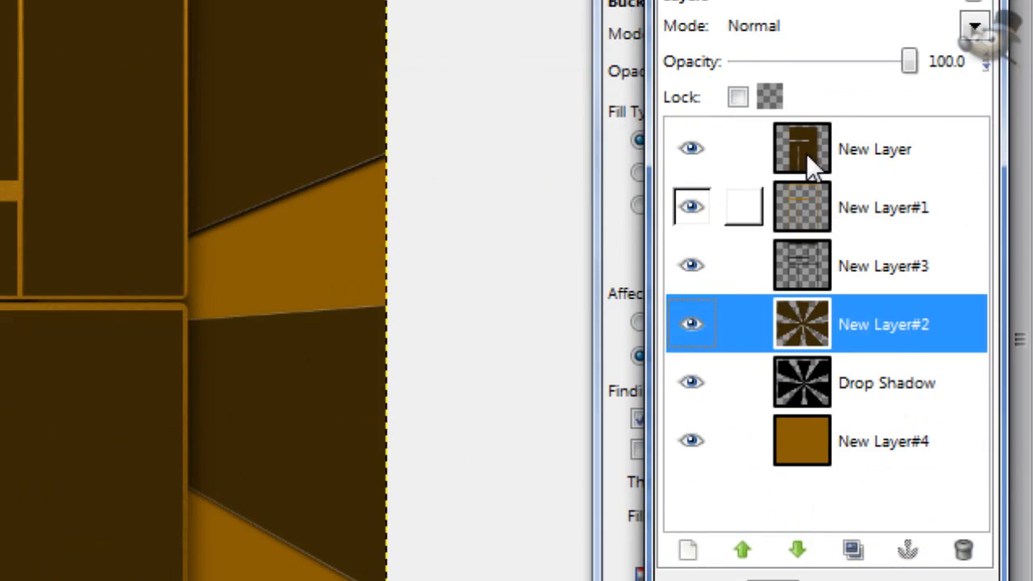
Step: Add a new transparent layer at the top of the layer stack
left_click(806, 153)
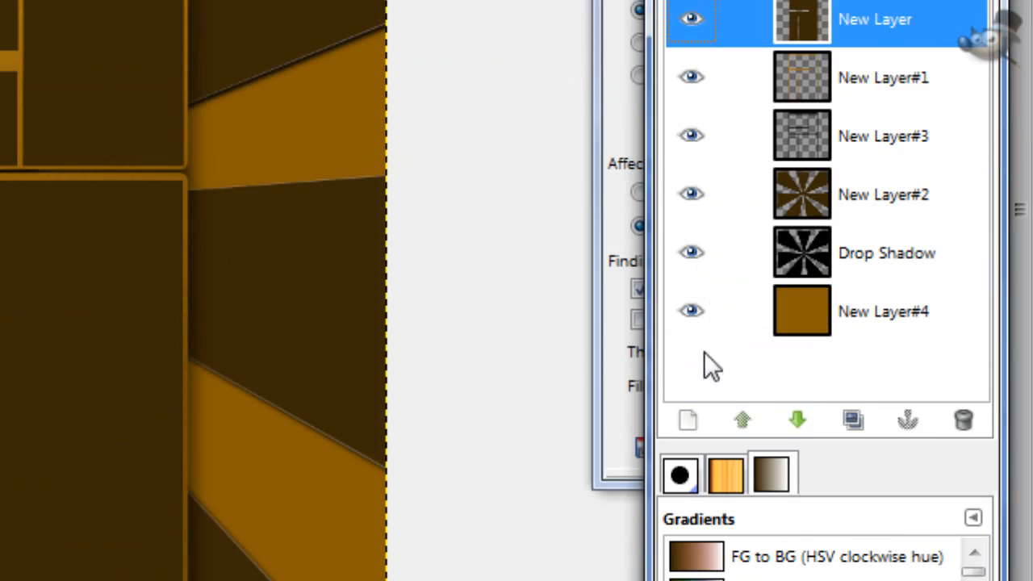
left_click(687, 550)
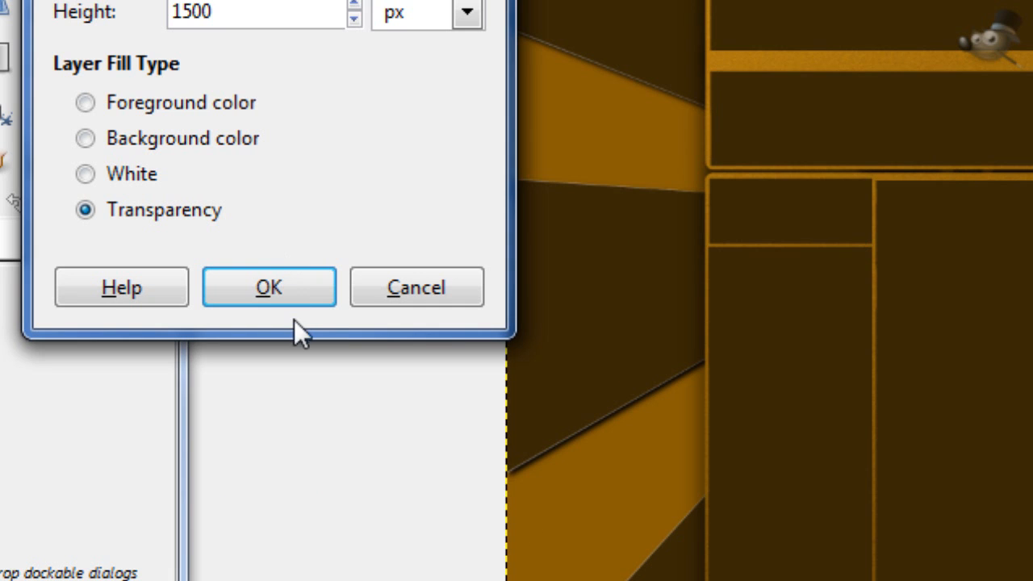
left_click(162, 171)
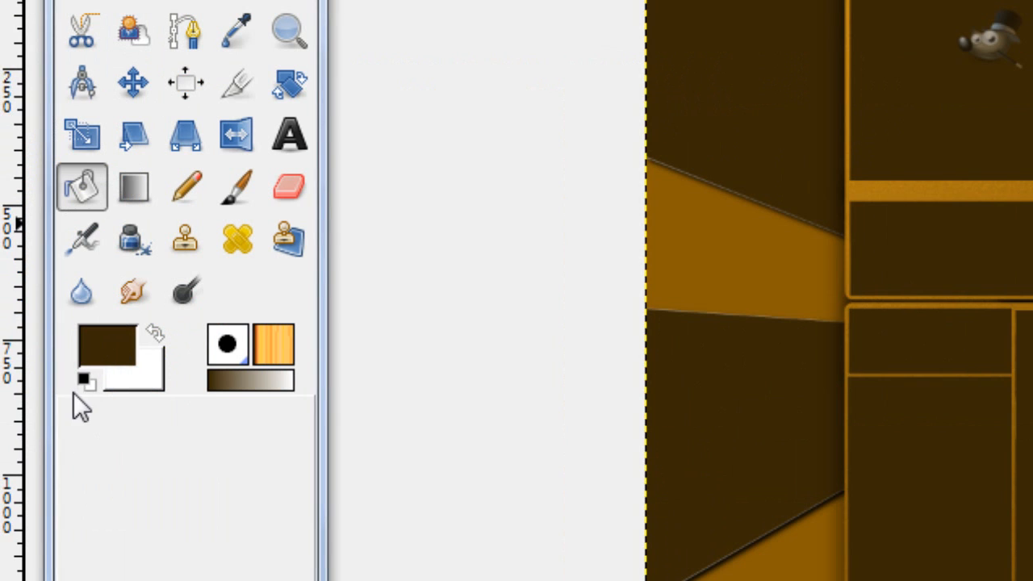
Step: Reset the colours to black and white and draw a short FG to Transparent gradient inward from the image's left edge
left_click(89, 382)
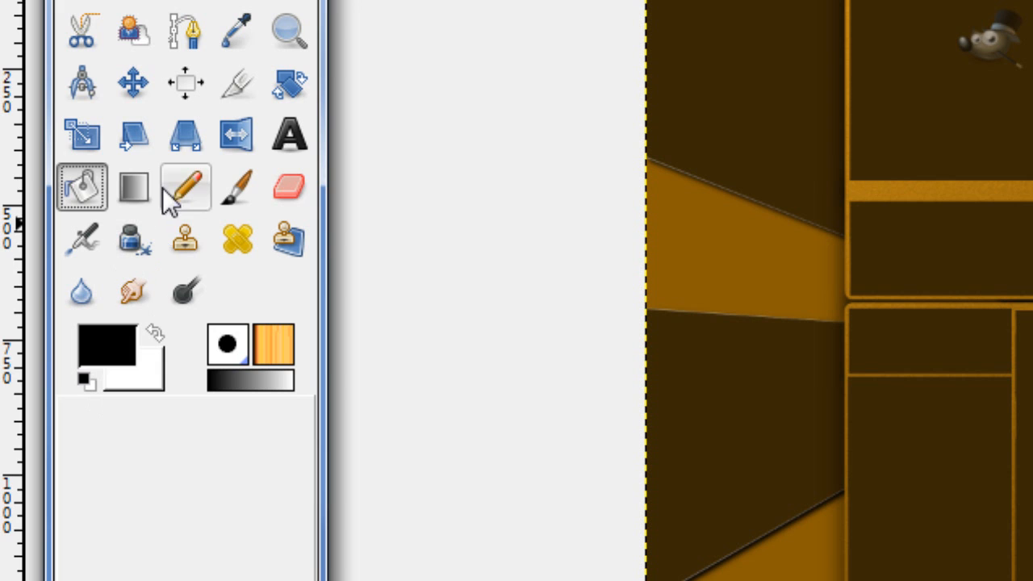
left_click(133, 187)
left_click(862, 260)
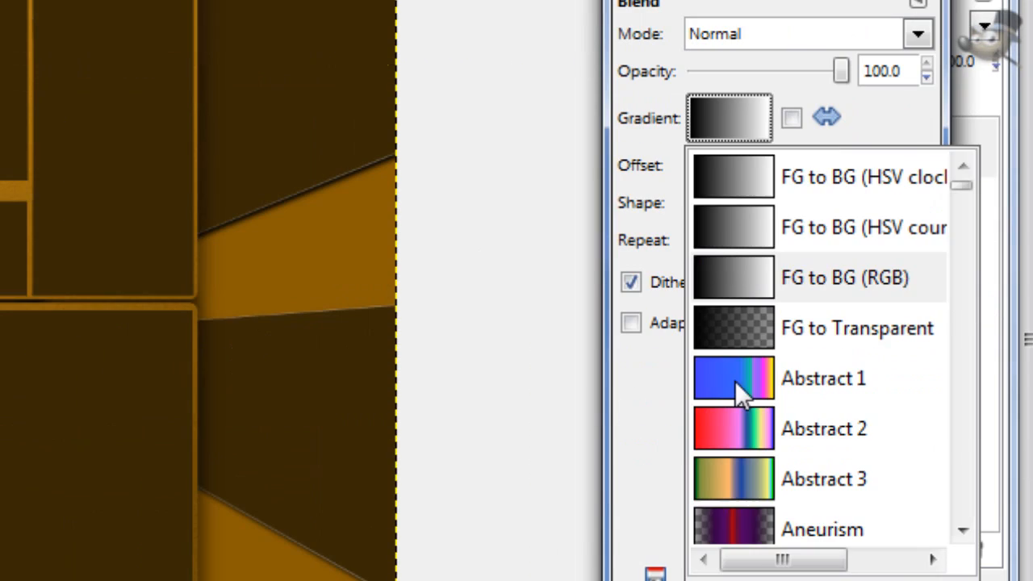
left_click(892, 444)
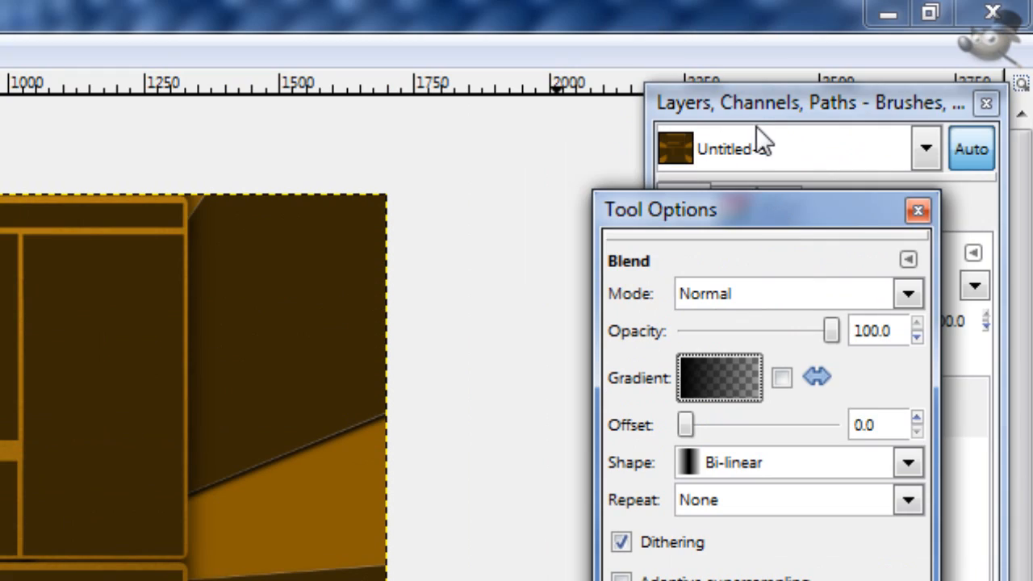
left_click(755, 104)
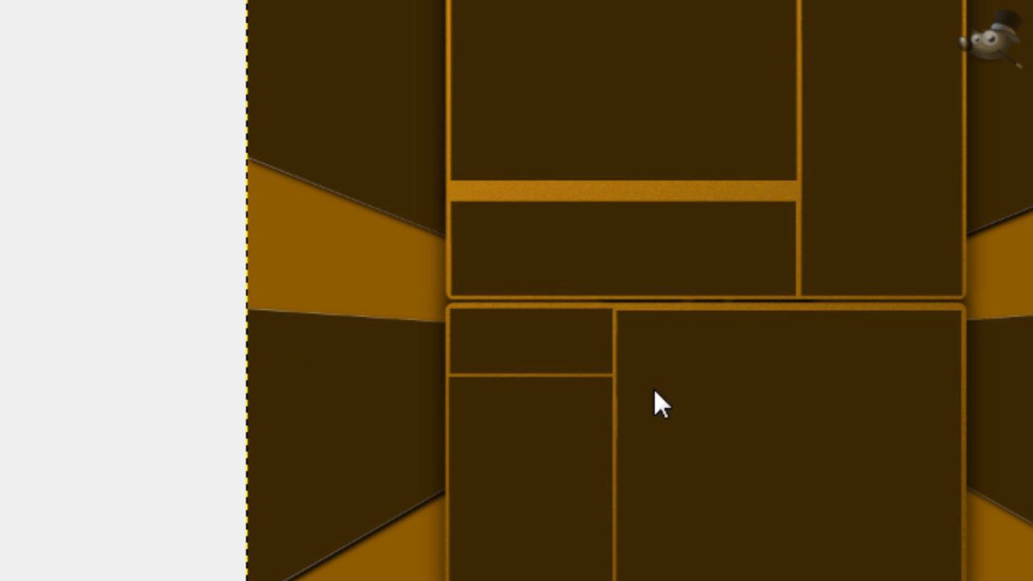
scroll(306, 362, "down", 3)
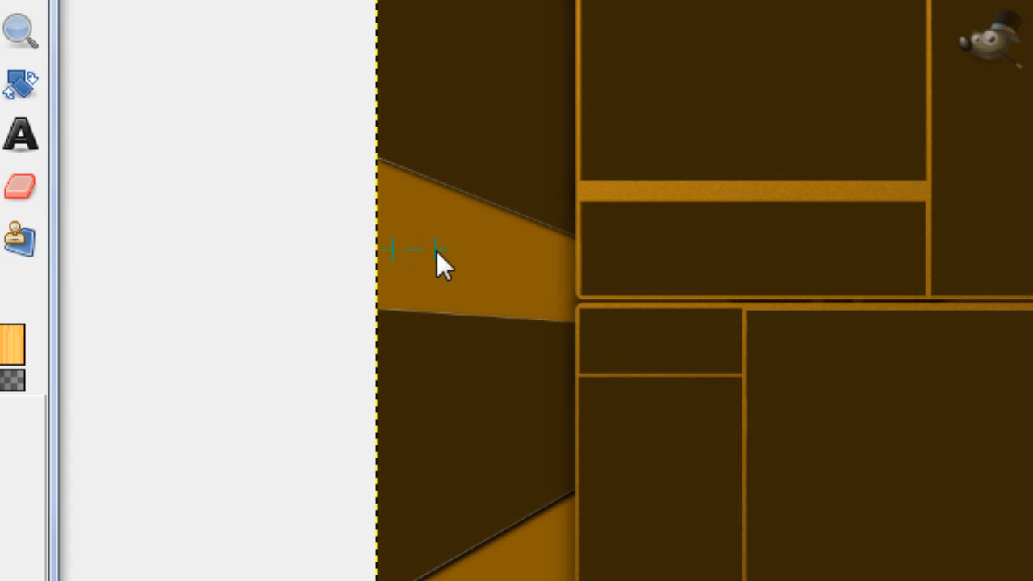
left_click_drag(436, 251, 436, 251)
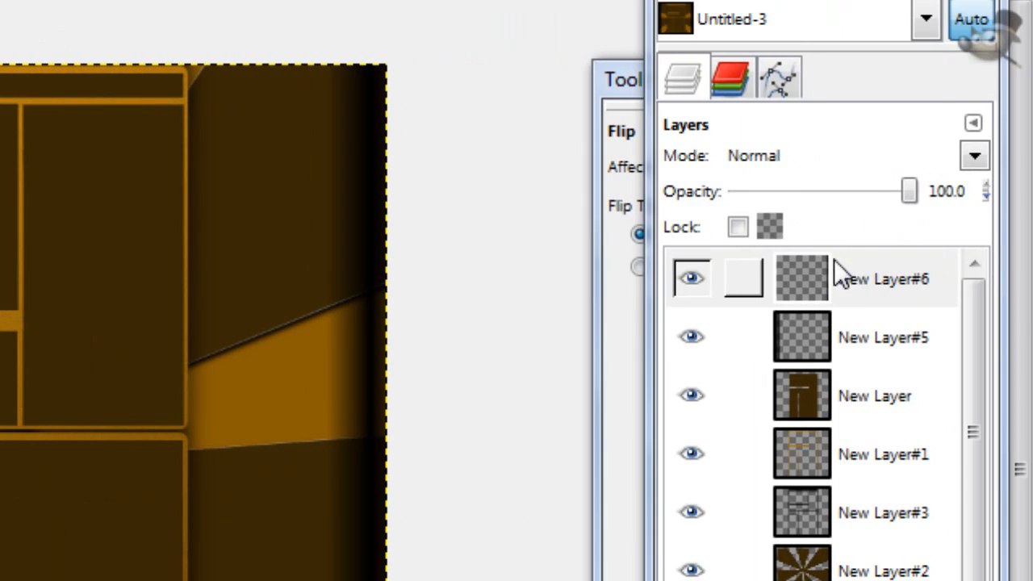
Step: Merge the top gradient layer down into the one below and draw a short black-to-transparent gradient upward from the image's bottom edge
right_click(817, 279)
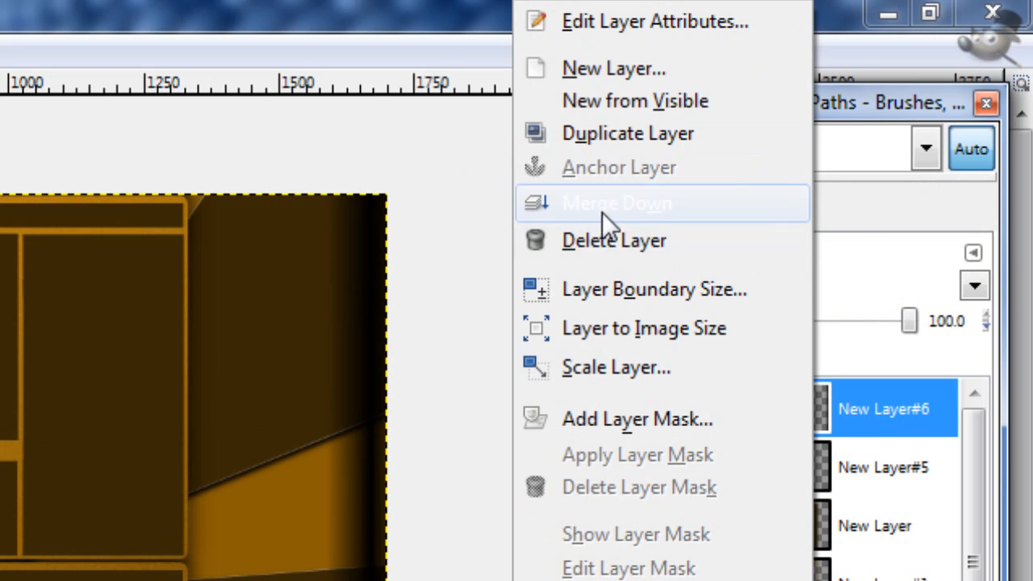
left_click(614, 111)
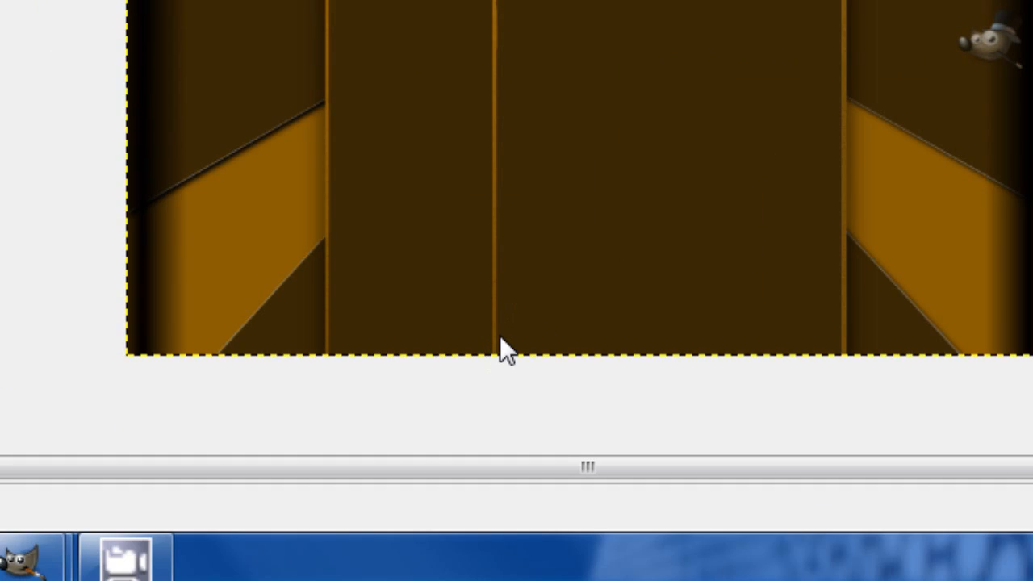
left_click_drag(500, 338, 500, 291)
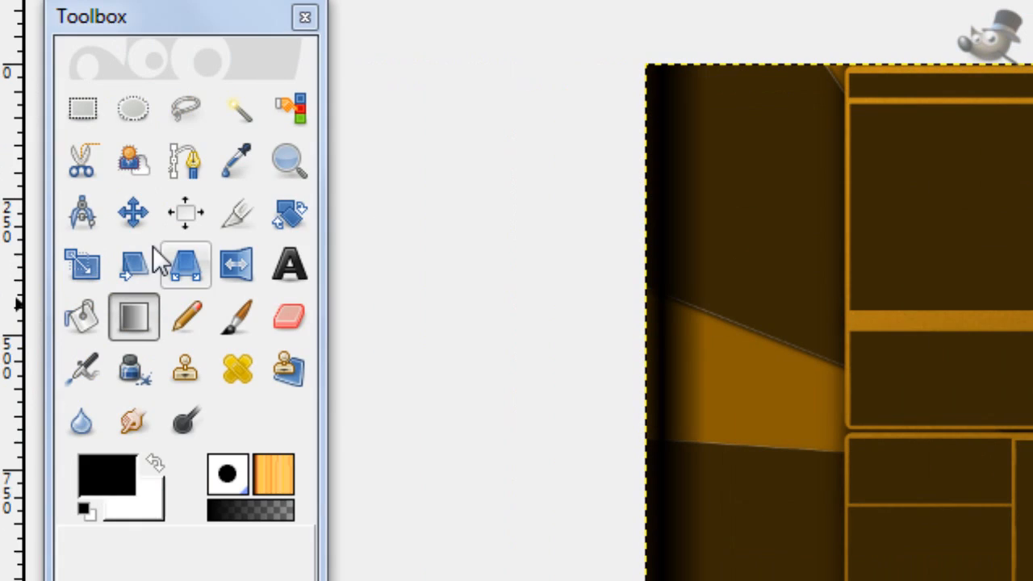
Step: Examine the gold frame, the dark brown boxes and the gap between the two frame sections up close
left_click(291, 165)
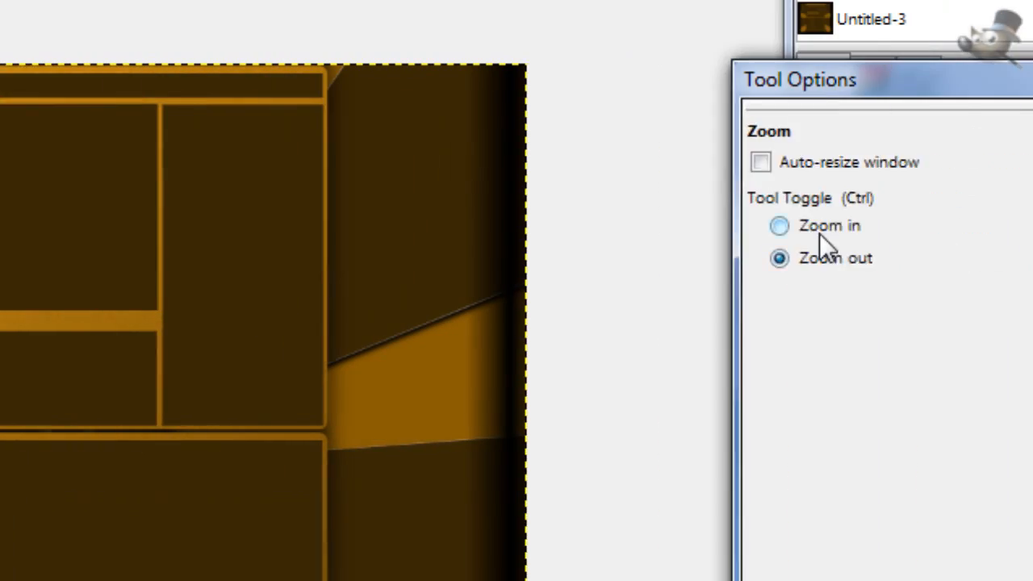
left_click(818, 234)
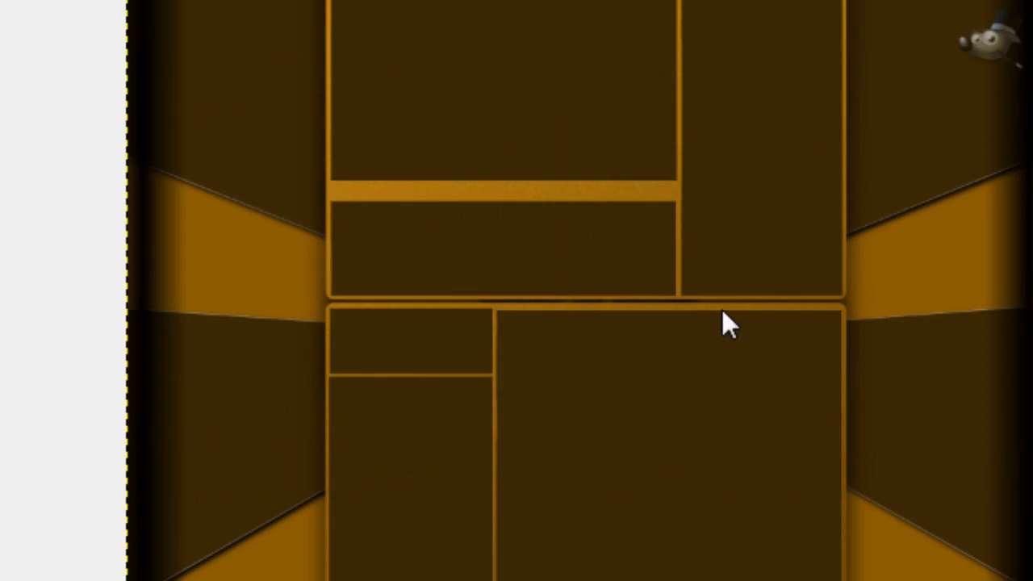
left_click(741, 333)
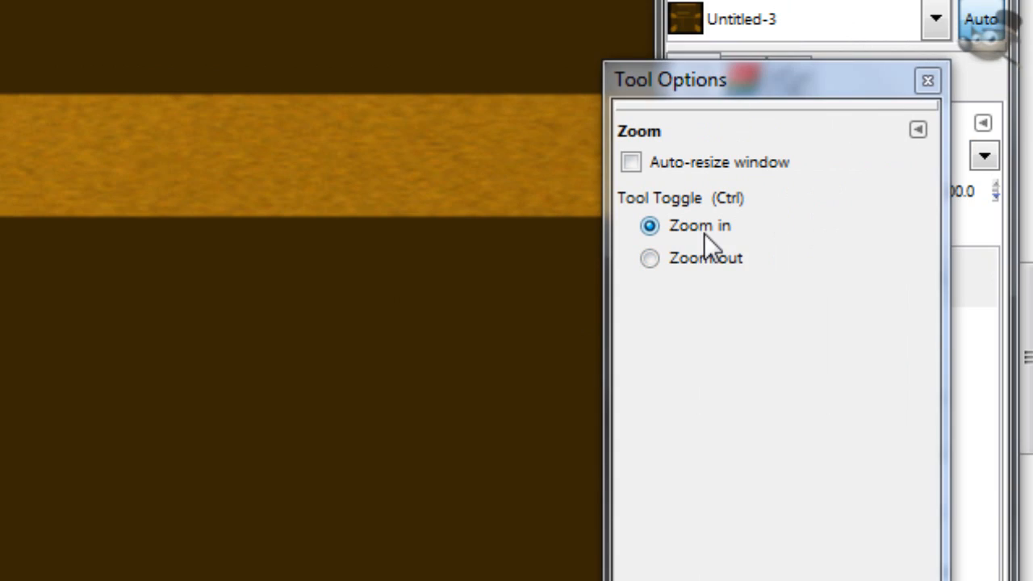
left_click(698, 256)
left_click(366, 345)
left_click(356, 330)
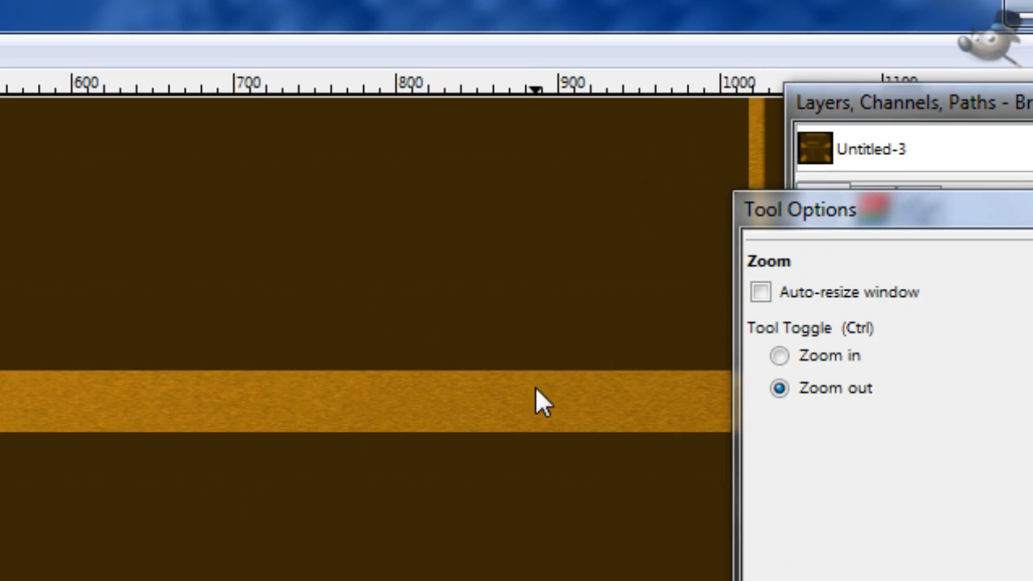
left_click(535, 127)
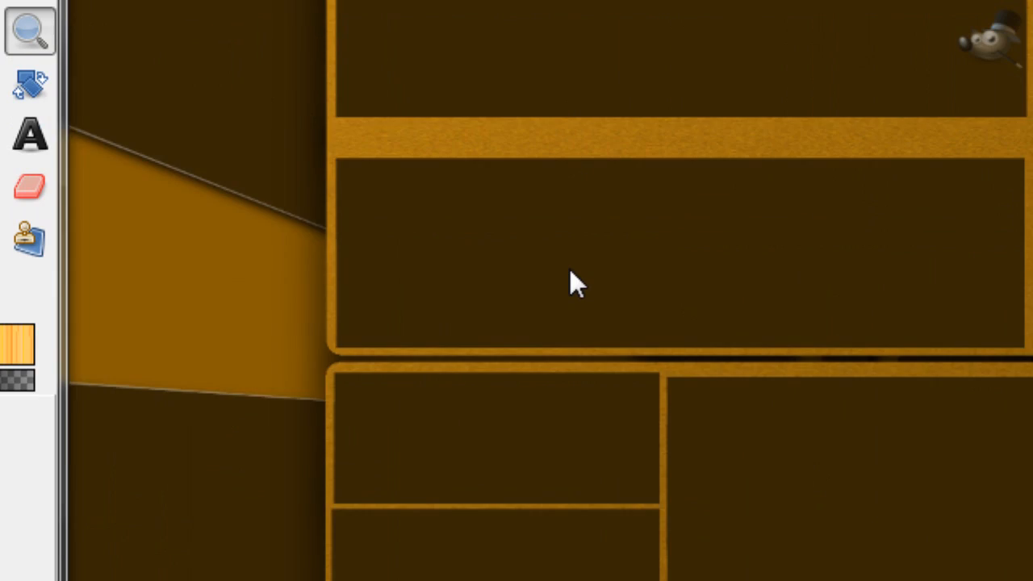
scroll(569, 267, "up", 2)
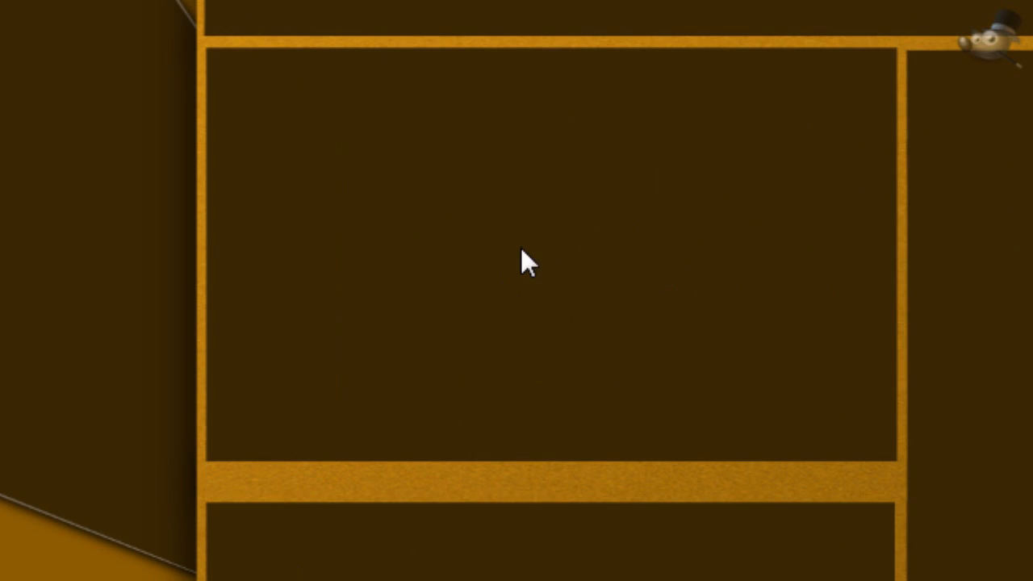